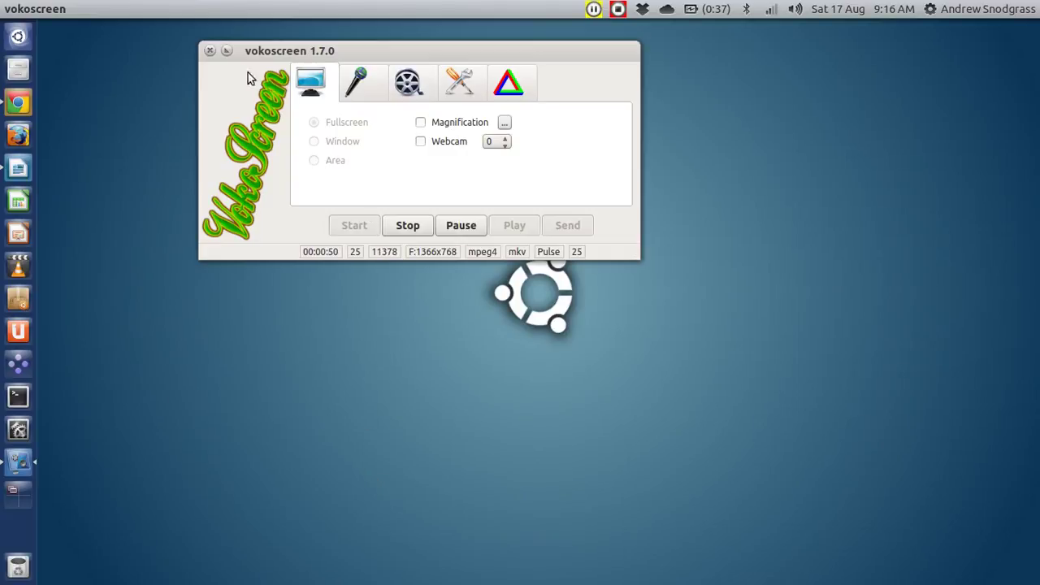
- Minimise the recorder window, switch to Chrome and open the download page of the PlayOnLinux website from the search results
{"action": "left_click", "coordinate": [228, 51]}
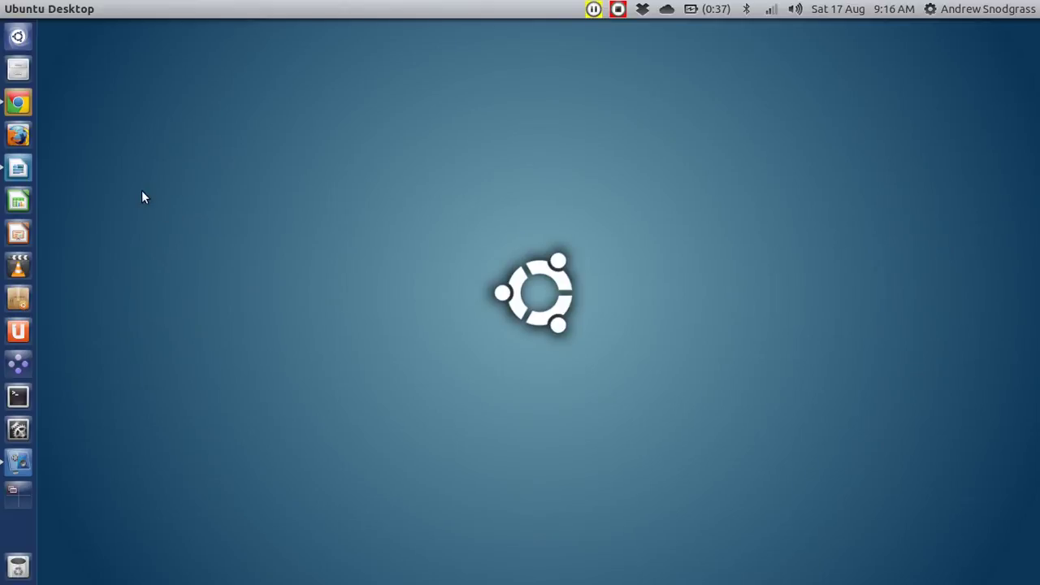
{"action": "left_click", "coordinate": [18, 102]}
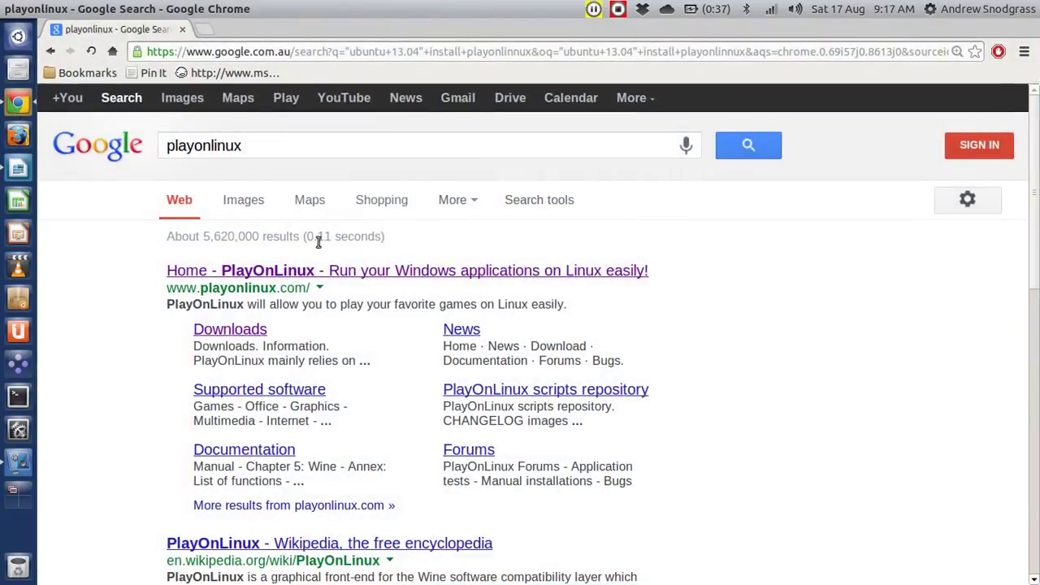
{"action": "left_click", "coordinate": [372, 271]}
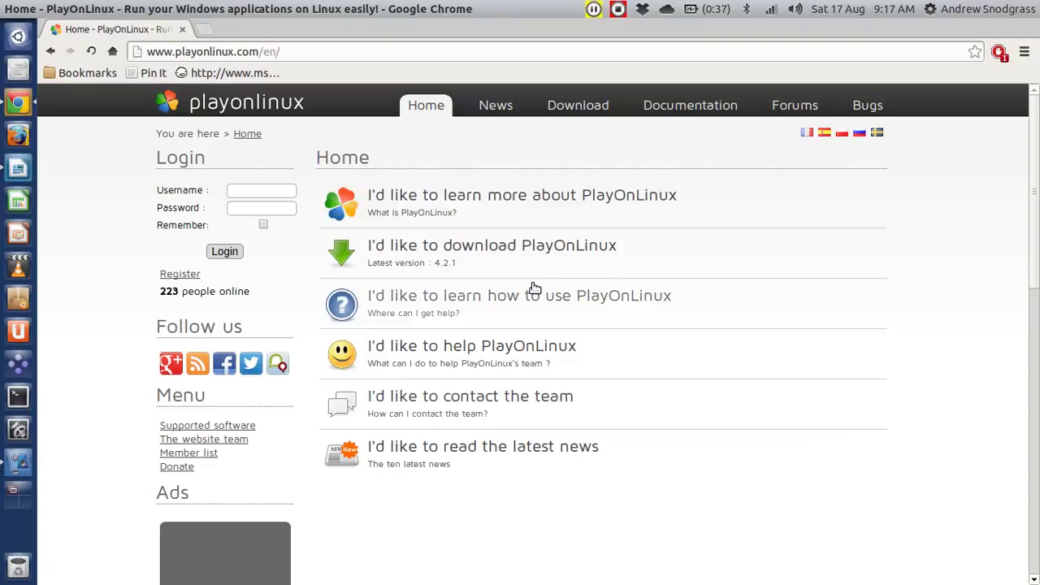
{"action": "left_click", "coordinate": [469, 249]}
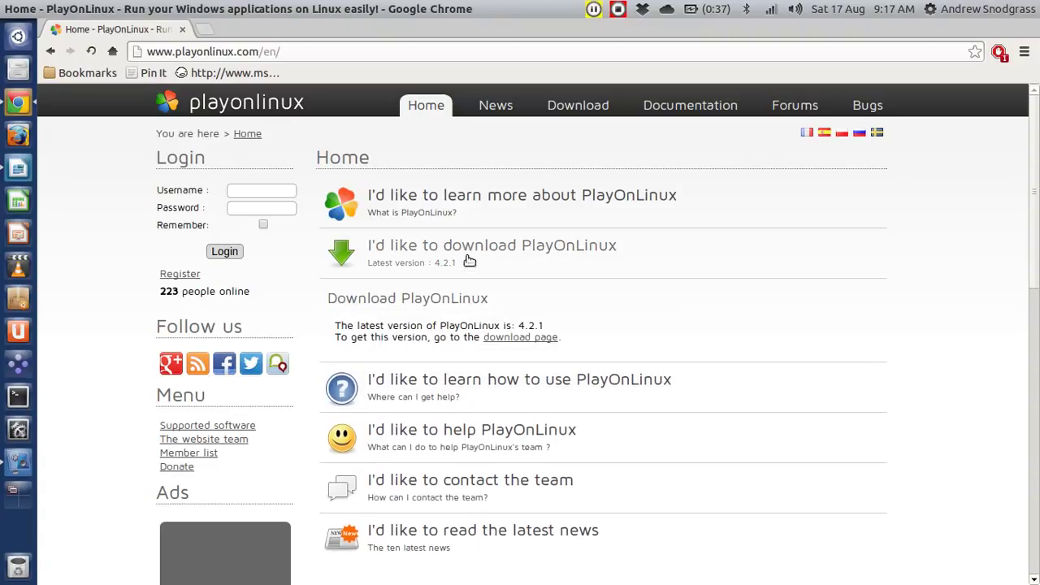
{"action": "left_click", "coordinate": [536, 338]}
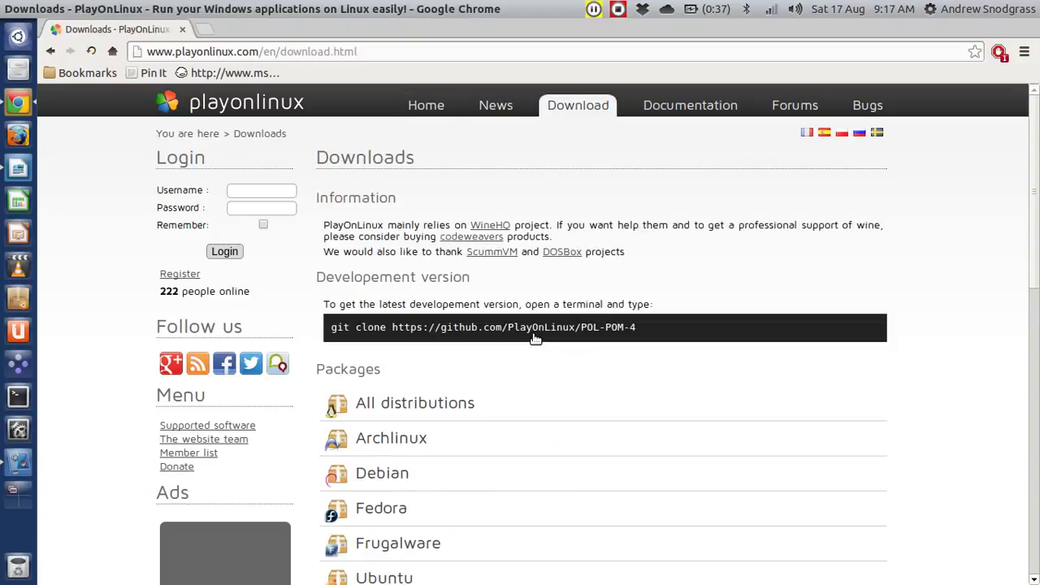
{"action": "scroll", "coordinate": [474, 446], "scroll_direction": "down", "scroll_amount": 3}
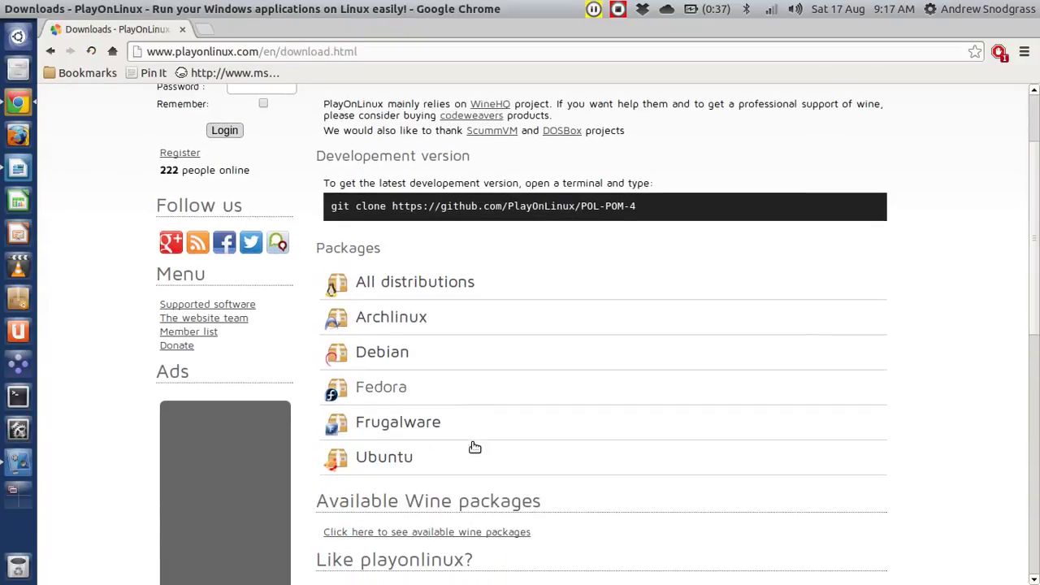
{"action": "left_click", "coordinate": [380, 459]}
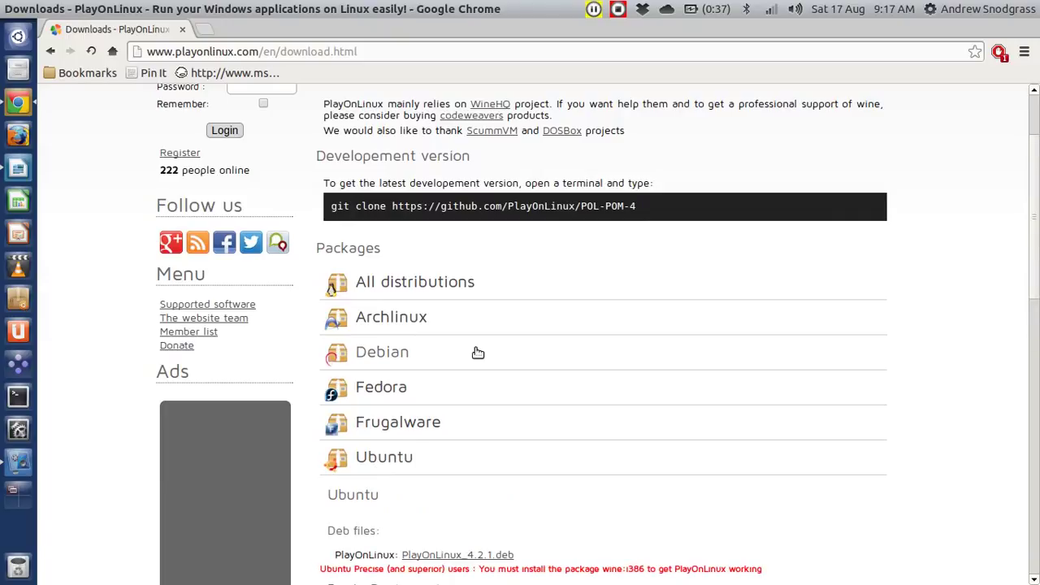
{"action": "scroll", "coordinate": [477, 352], "scroll_direction": "down", "scroll_amount": 5}
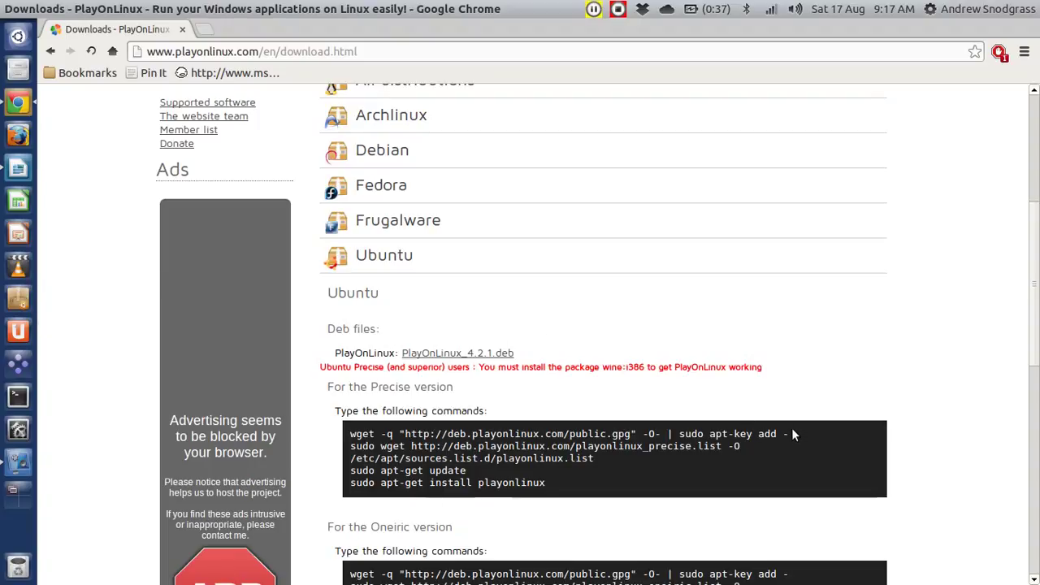
{"action": "left_click_drag", "start_coordinate": [793, 434], "coordinate": [349, 435]}
{"action": "key", "text": "super+c"}
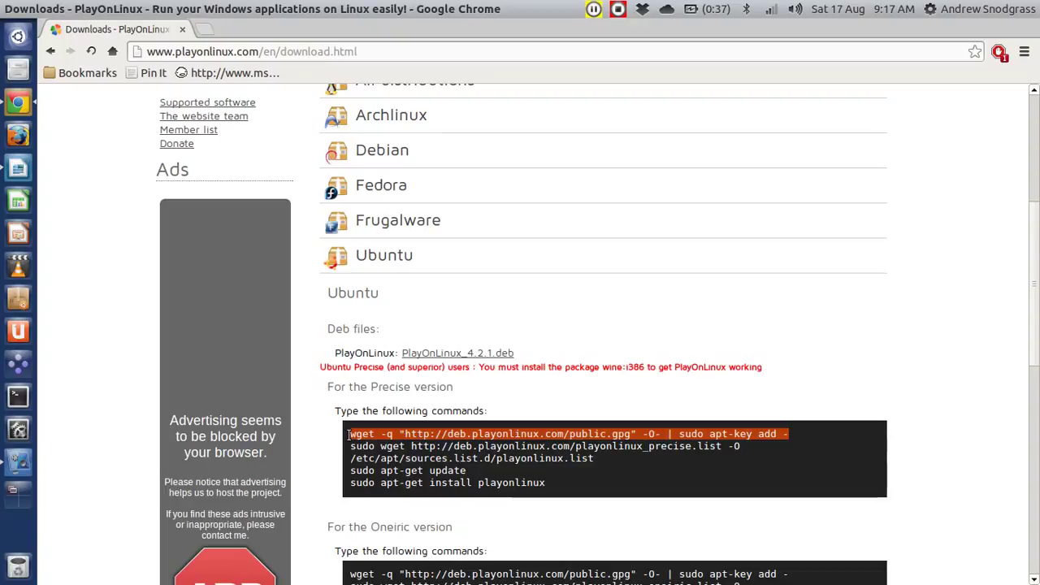
{"action": "scroll", "coordinate": [366, 405], "scroll_direction": "down", "scroll_amount": 2}
{"action": "left_click", "coordinate": [362, 398]}
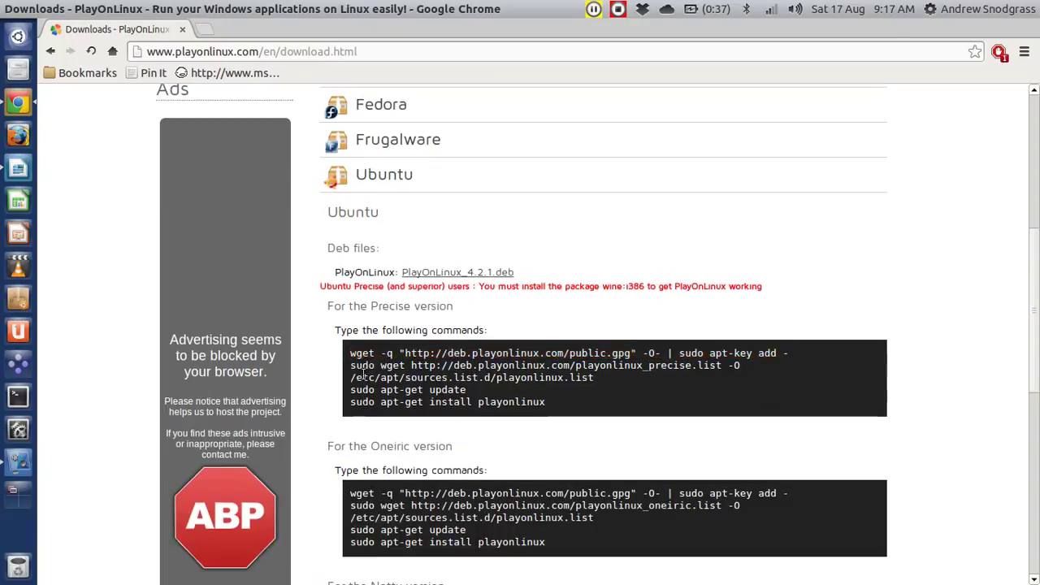
- Open a Terminal window, move it over the middle of the web page and make it wider and shorter
{"action": "left_click", "coordinate": [31, 395]}
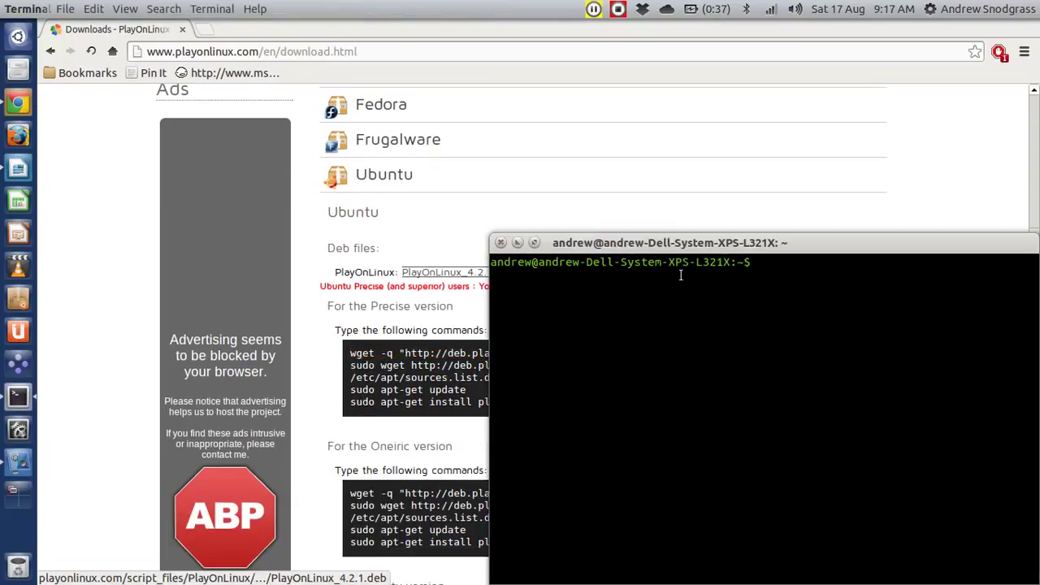
{"action": "left_click_drag", "start_coordinate": [729, 242], "coordinate": [413, 157]}
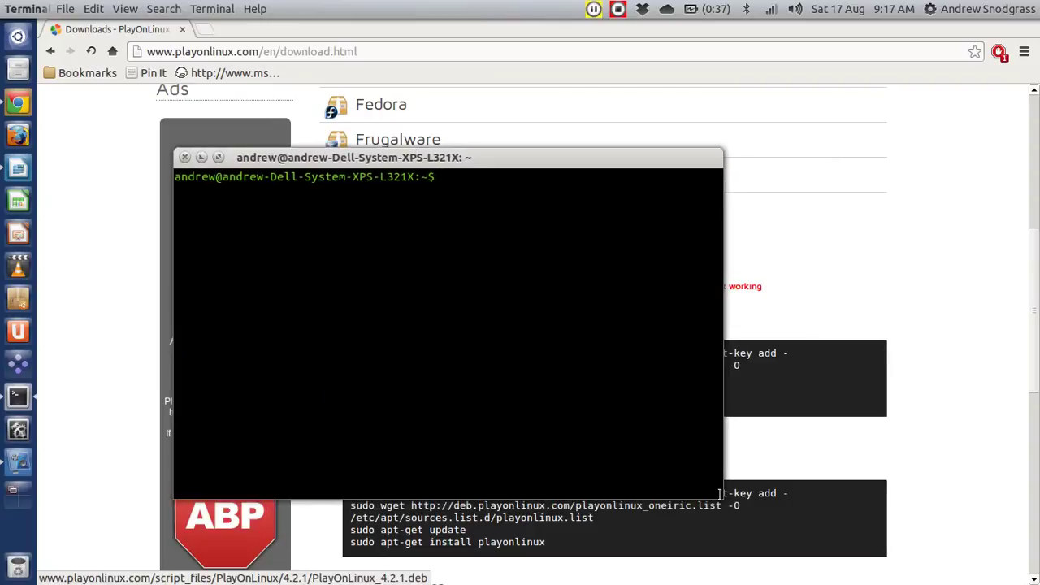
{"action": "left_click_drag", "start_coordinate": [718, 494], "coordinate": [888, 389]}
- Run the copied public.gpg key command in the terminal, entering the sudo password, and return to Chrome
{"action": "right_click", "coordinate": [673, 267]}
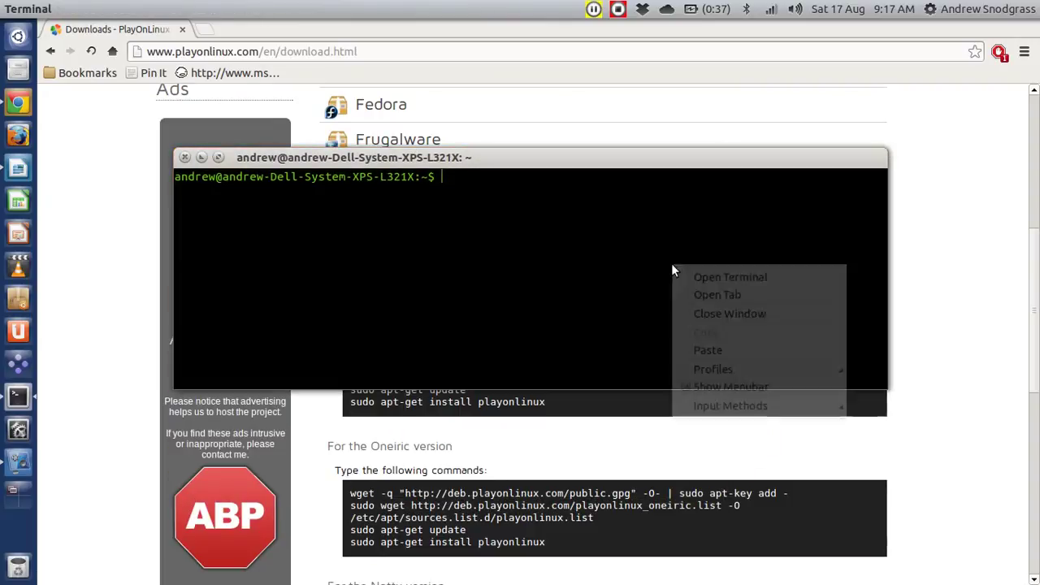
{"action": "left_click", "coordinate": [715, 349]}
{"action": "key", "text": "Return"}
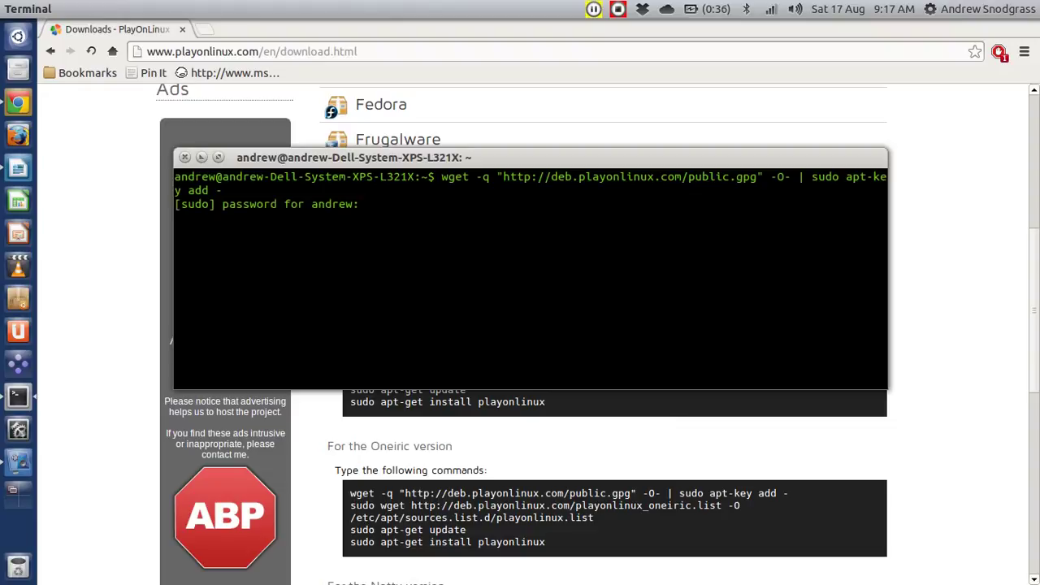
{"action": "key", "text": "Return"}
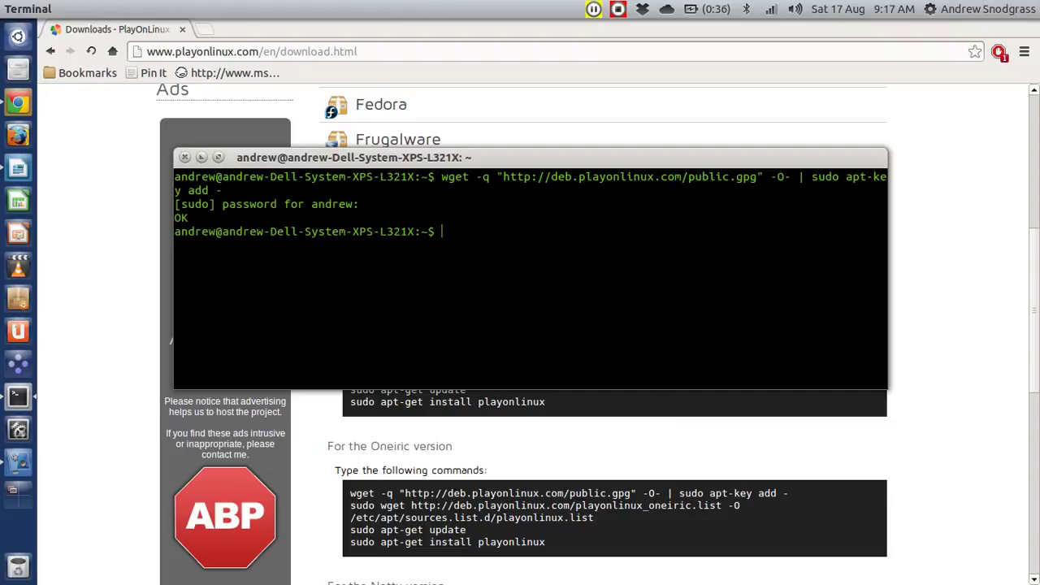
{"action": "key", "text": "alt+Tab"}
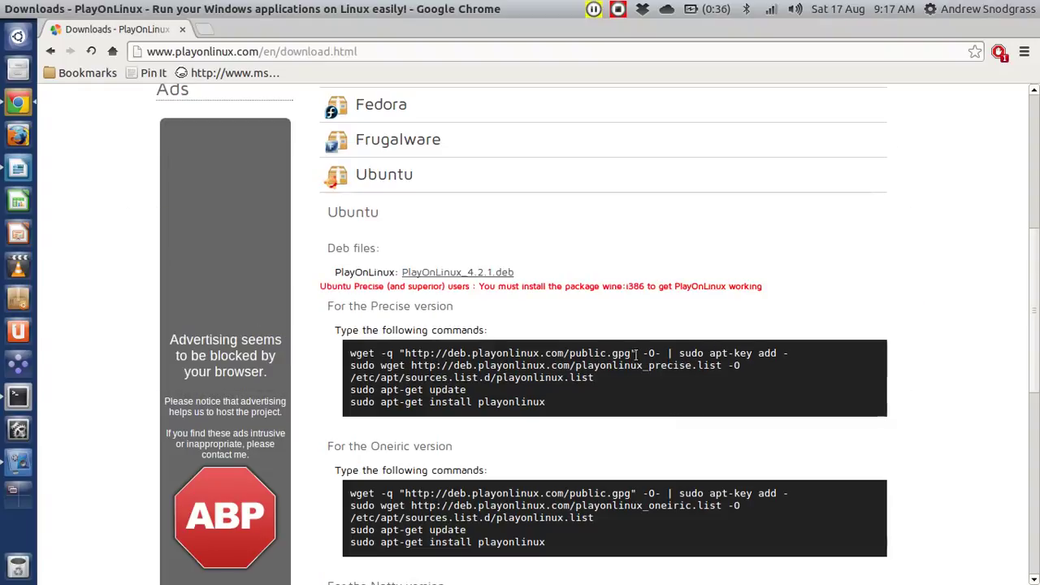
{"action": "left_click_drag", "start_coordinate": [741, 365], "coordinate": [380, 365]}
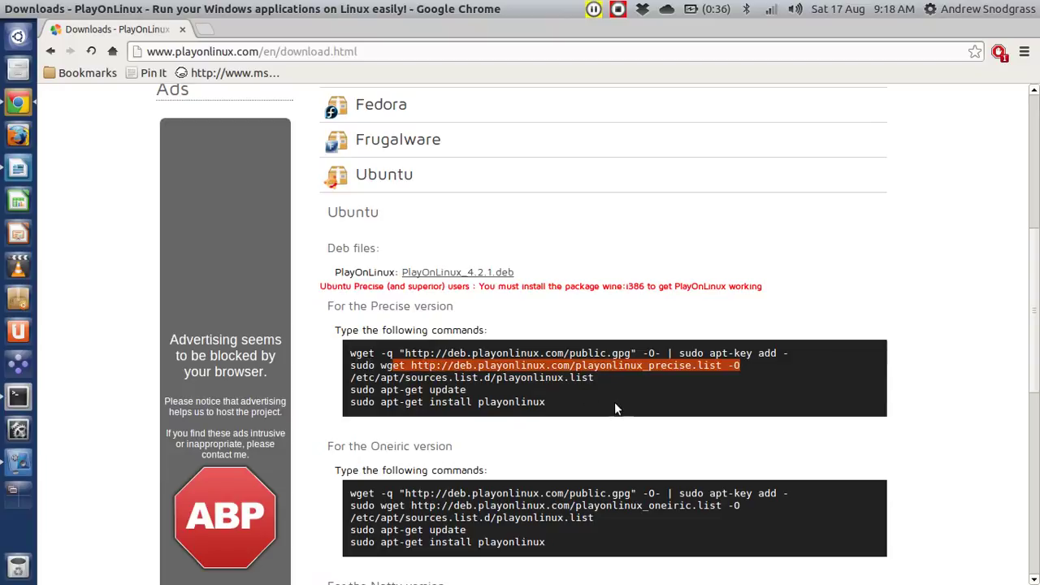
{"action": "left_click", "coordinate": [600, 378]}
{"action": "left_click_drag", "start_coordinate": [601, 375], "coordinate": [352, 366]}
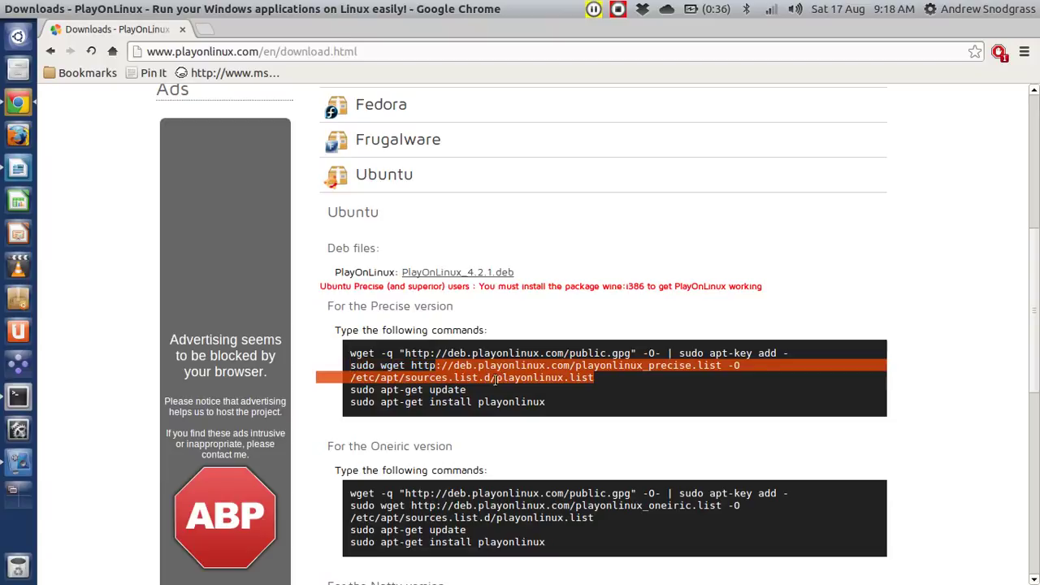
{"action": "left_click_drag", "start_coordinate": [547, 403], "coordinate": [596, 380]}
{"action": "key", "text": "alt"}
{"action": "key", "text": "Escape"}
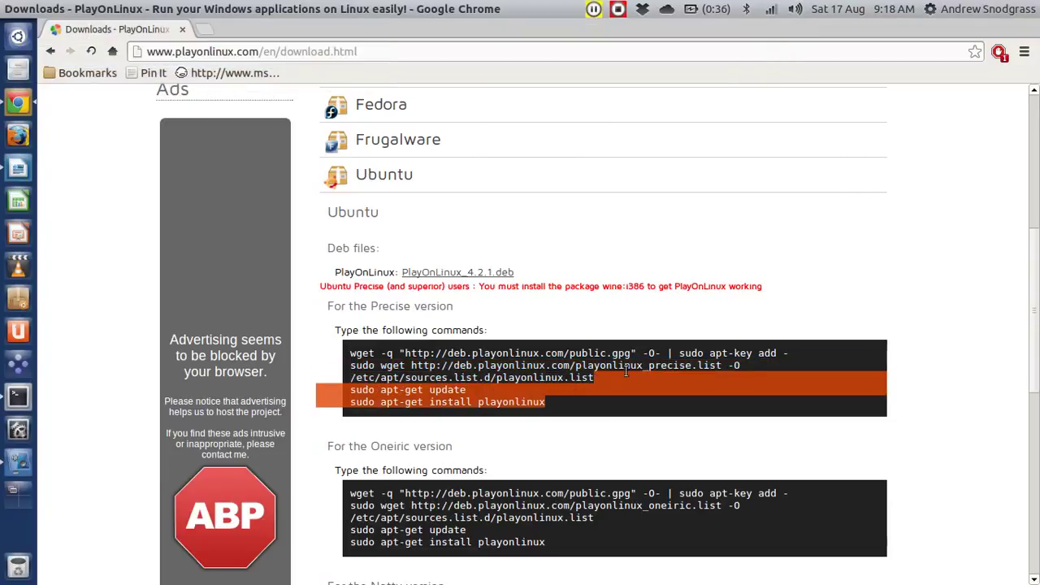
{"action": "left_click", "coordinate": [596, 382]}
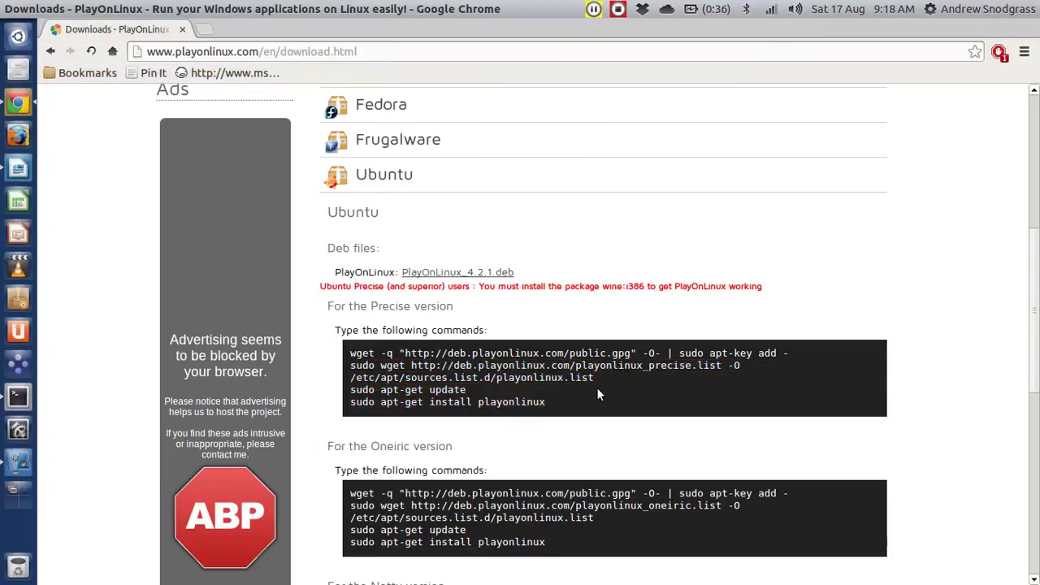
{"action": "left_click_drag", "start_coordinate": [597, 382], "coordinate": [350, 367]}
{"action": "key", "text": "super+c"}
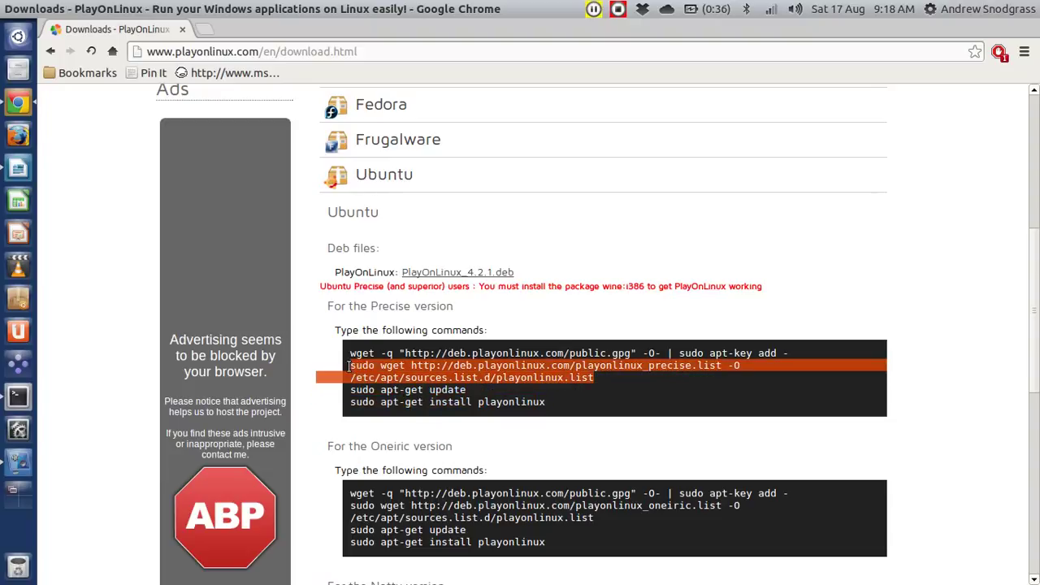
{"action": "key", "text": "alt+Tab"}
{"action": "right_click", "coordinate": [507, 262]}
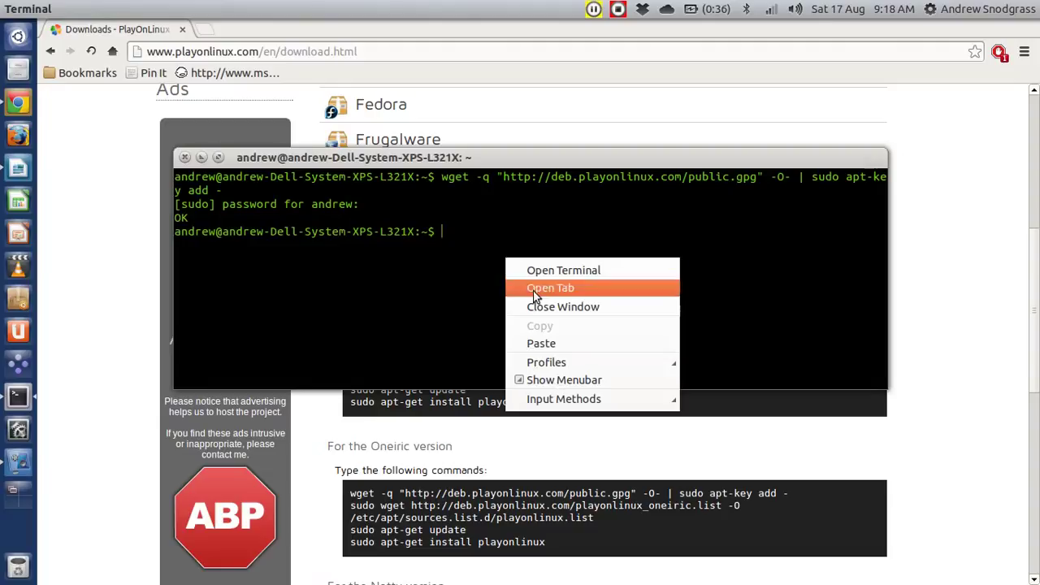
{"action": "left_click", "coordinate": [550, 343]}
{"action": "key", "text": "Return"}
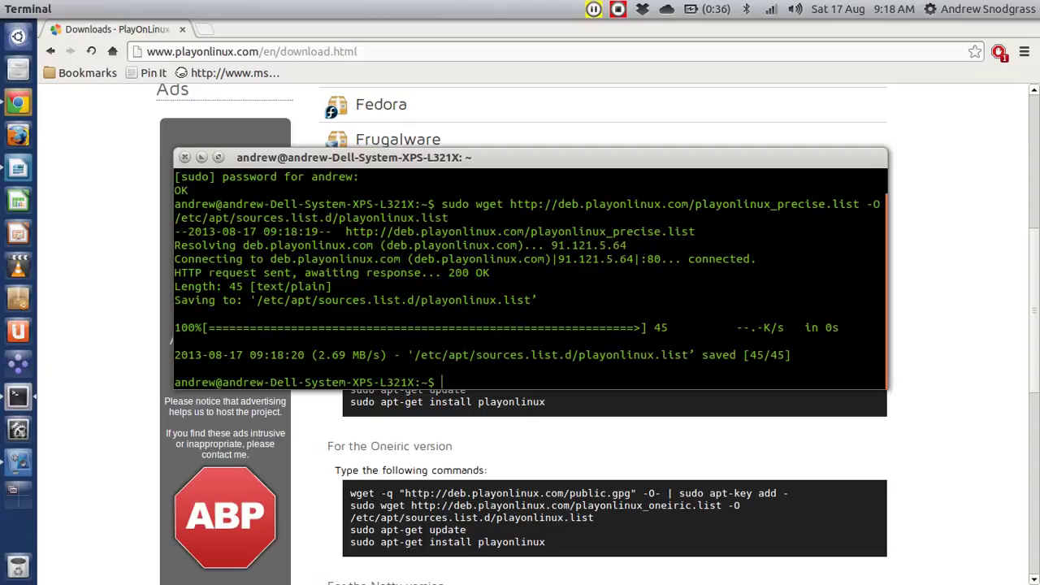
- Copy the Precise command sudo apt-get update from the web page and run it in the terminal
{"action": "key", "text": "alt+Tab"}
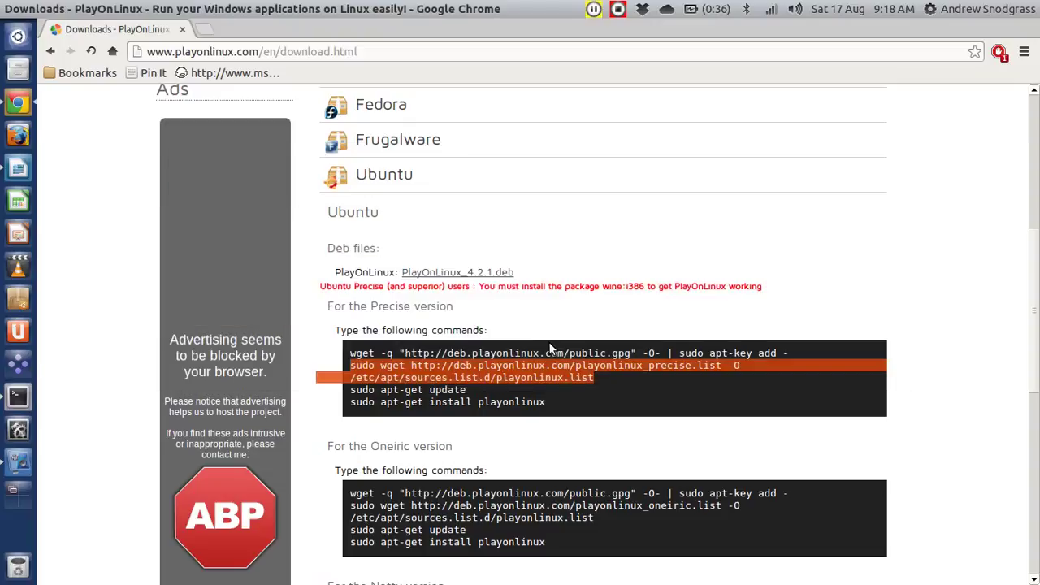
{"action": "left_click", "coordinate": [506, 387]}
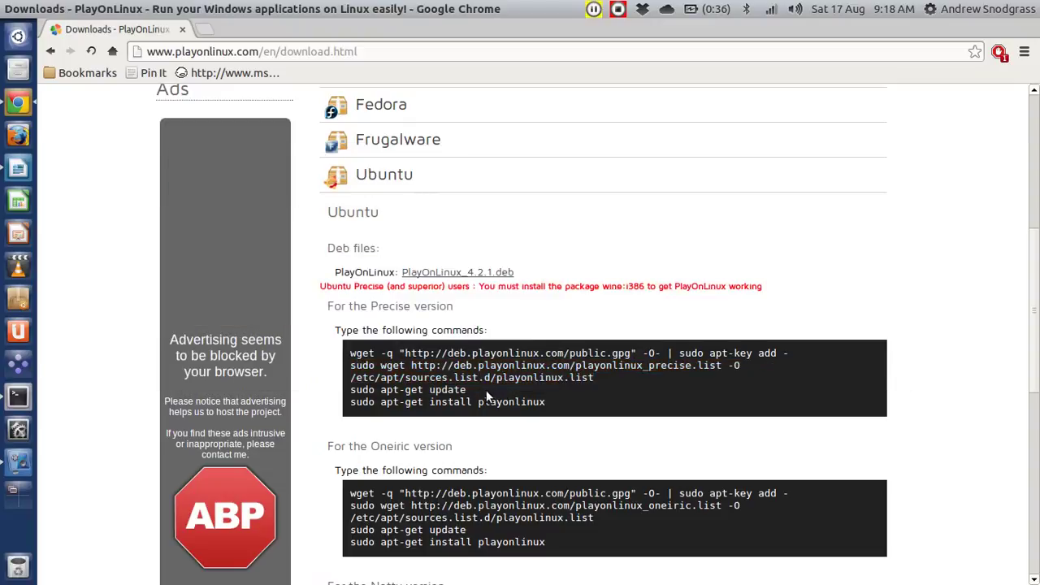
{"action": "left_click_drag", "start_coordinate": [473, 387], "coordinate": [351, 392]}
{"action": "key", "text": "super+c"}
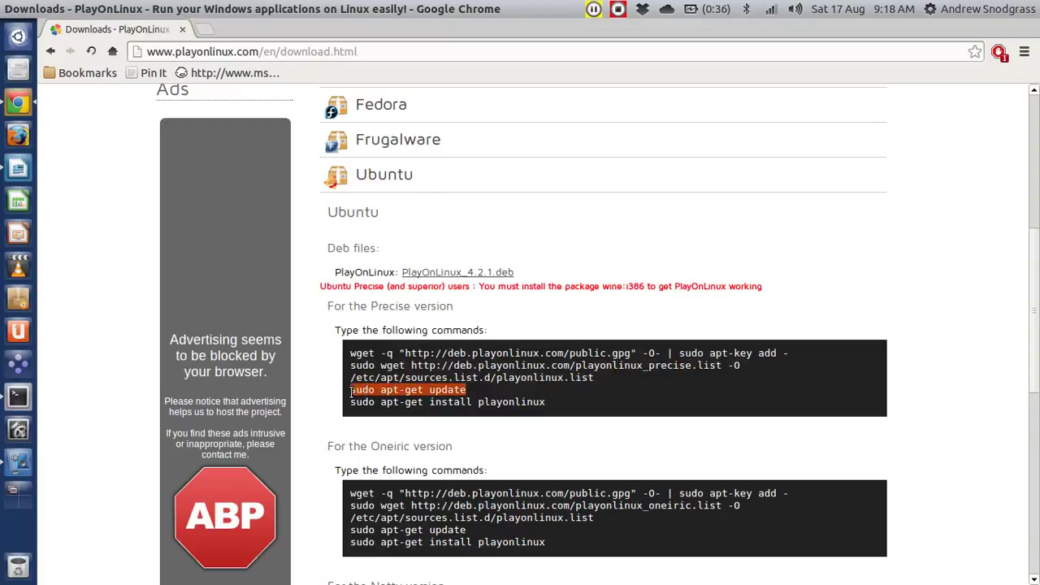
{"action": "key", "text": "alt+Tab"}
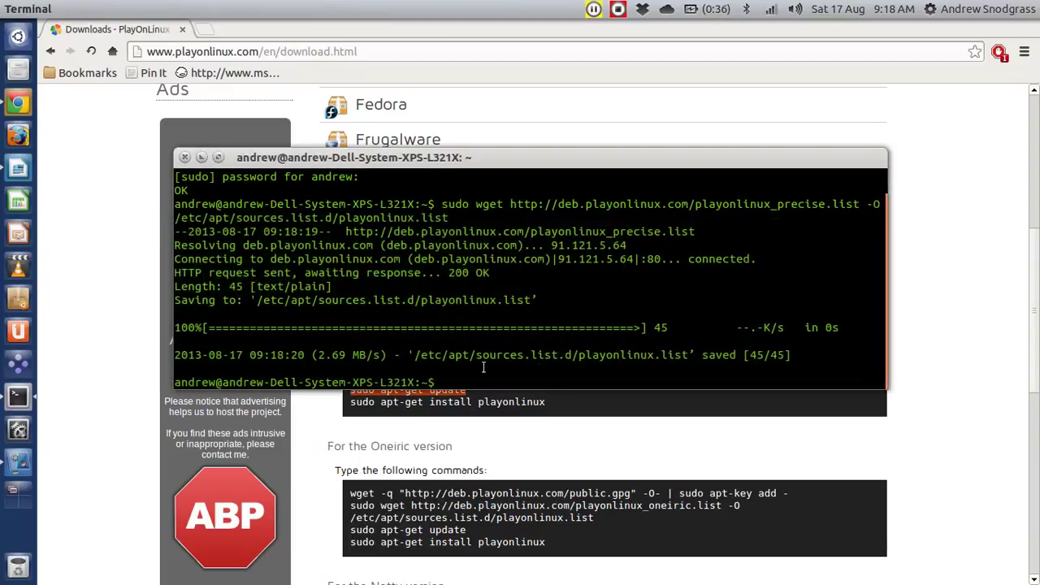
{"action": "right_click", "coordinate": [485, 378]}
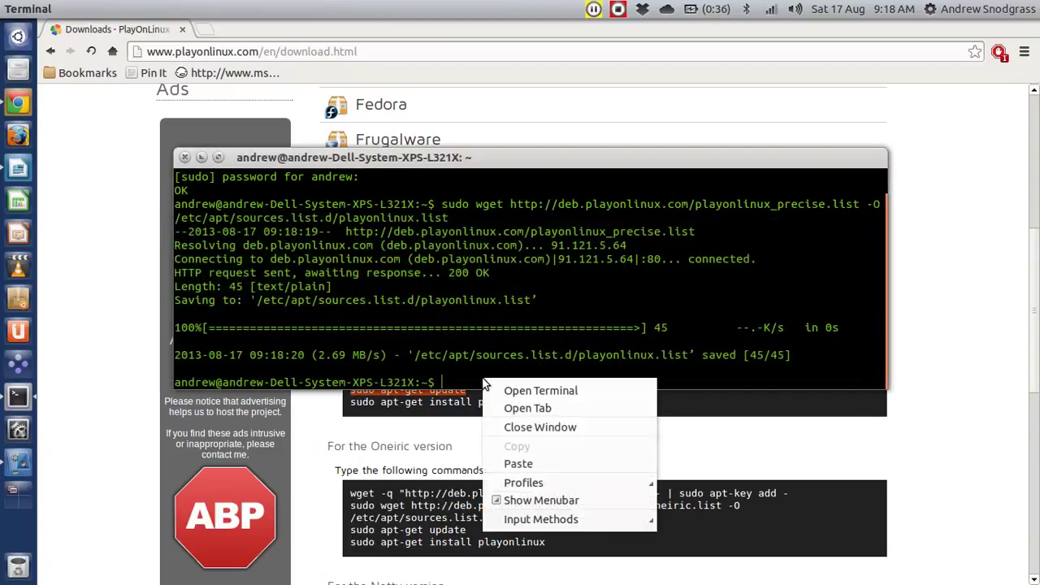
{"action": "left_click", "coordinate": [522, 460]}
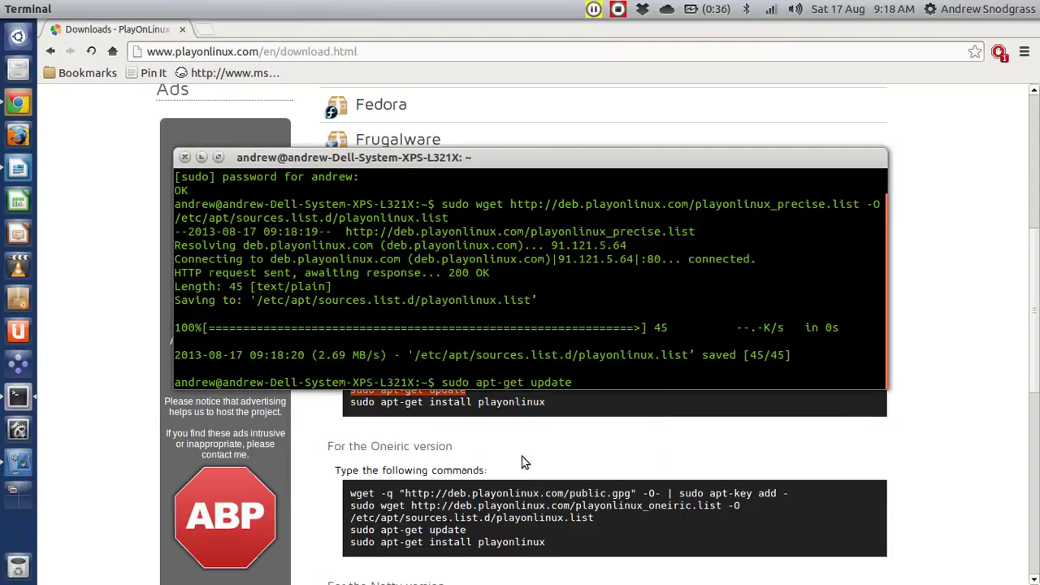
{"action": "key", "text": "Return"}
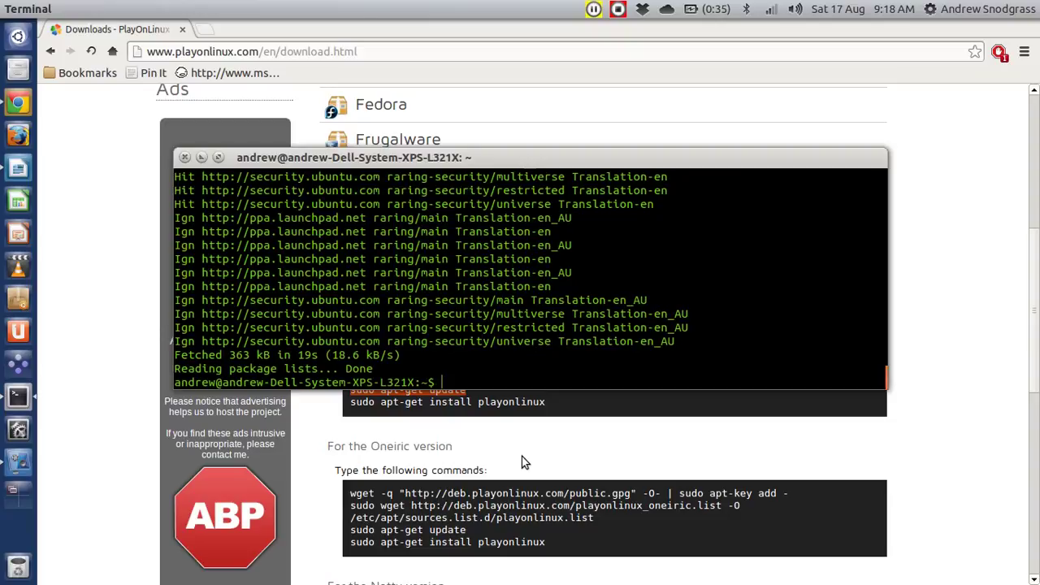
- Copy the Precise command sudo apt-get install playonlinux from the web page, run it in the terminal and answer y to continue
{"action": "key", "text": "alt+Tab"}
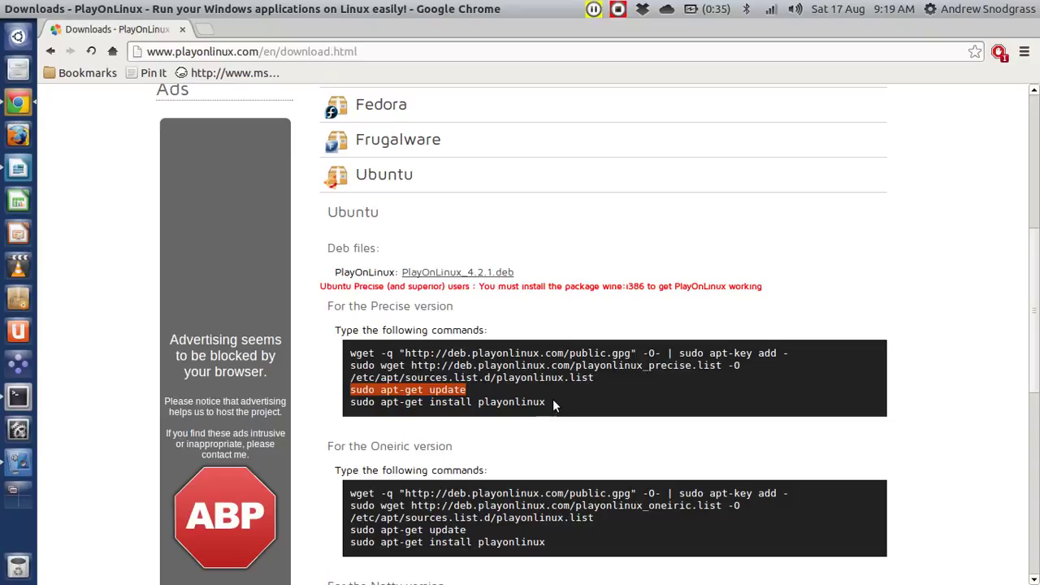
{"action": "left_click", "coordinate": [551, 400]}
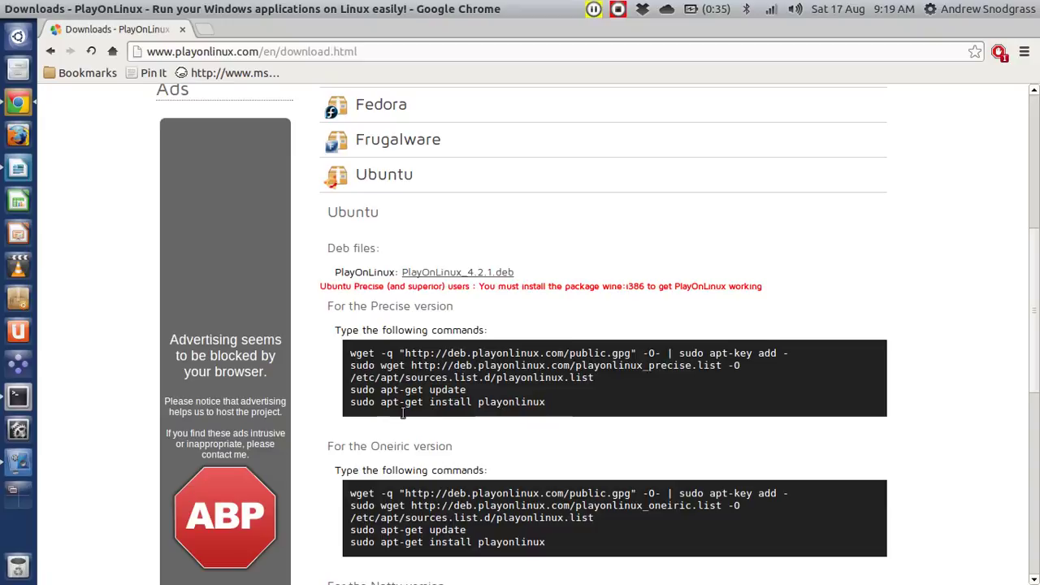
{"action": "triple_click", "coordinate": [351, 401]}
{"action": "key", "text": "super+c"}
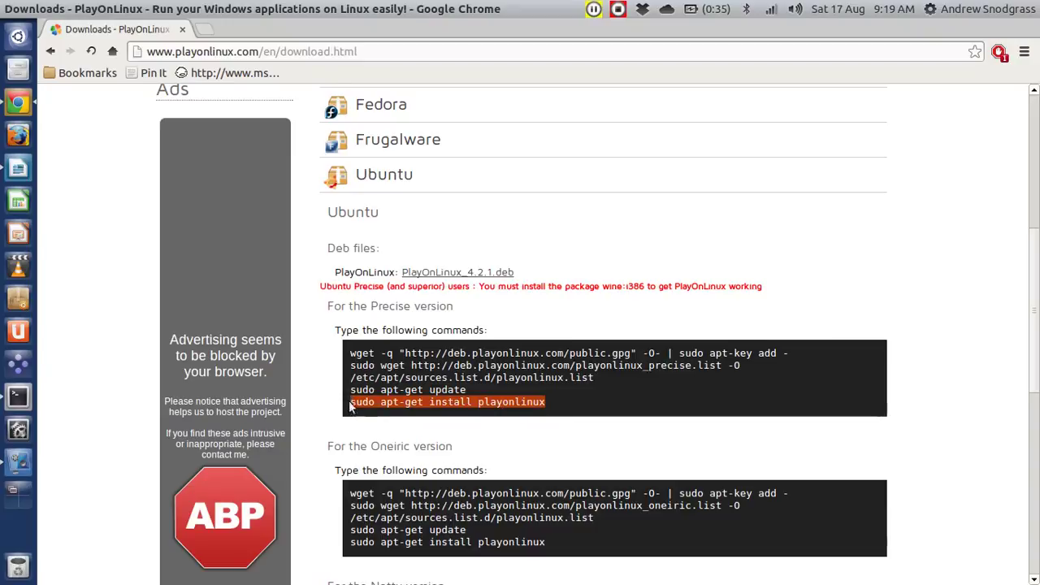
{"action": "left_click", "coordinate": [380, 409]}
{"action": "key", "text": "alt+Tab"}
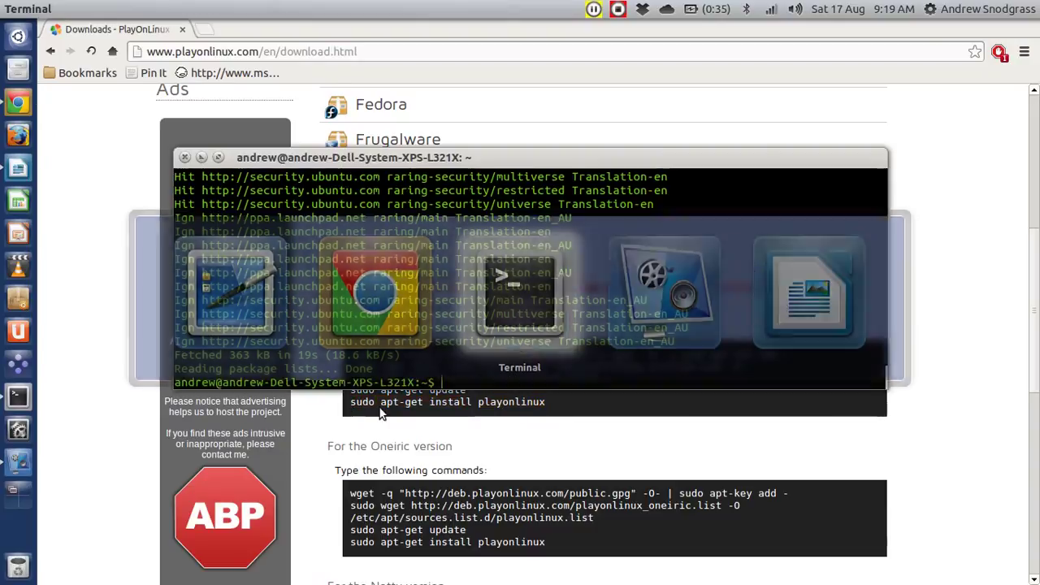
{"action": "right_click", "coordinate": [452, 376]}
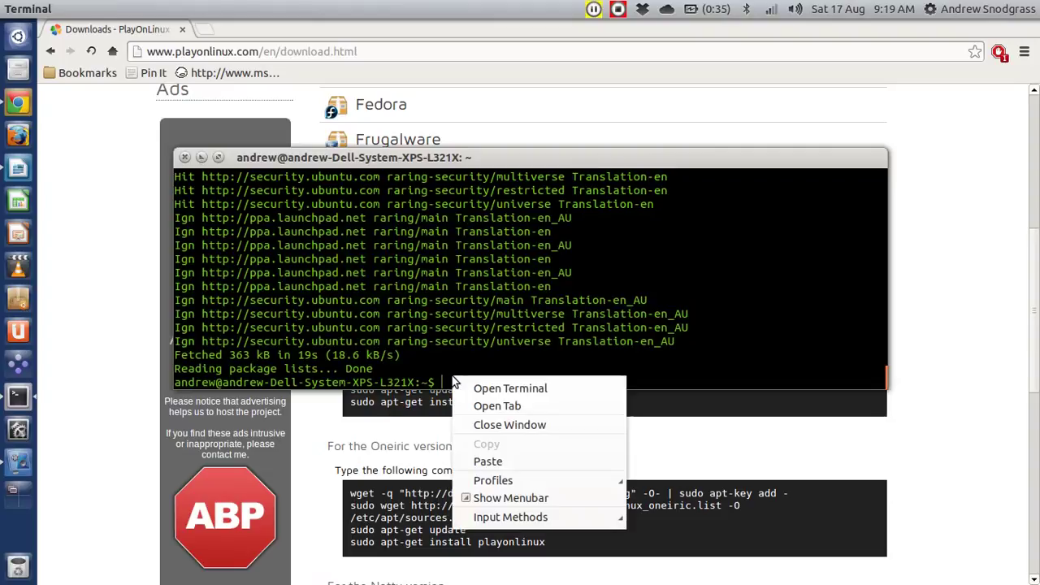
{"action": "left_click", "coordinate": [497, 462]}
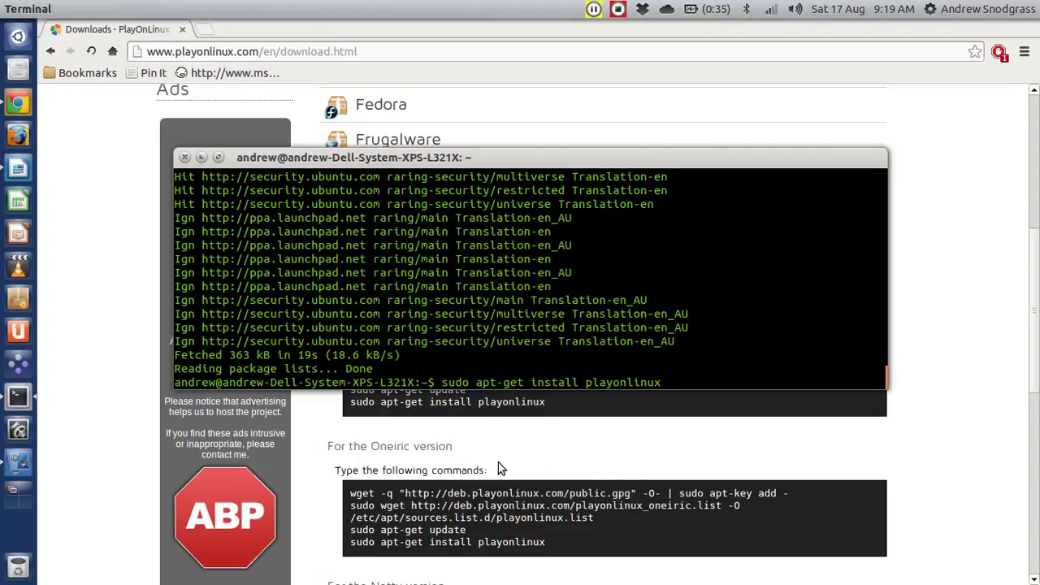
{"action": "key", "text": "Return"}
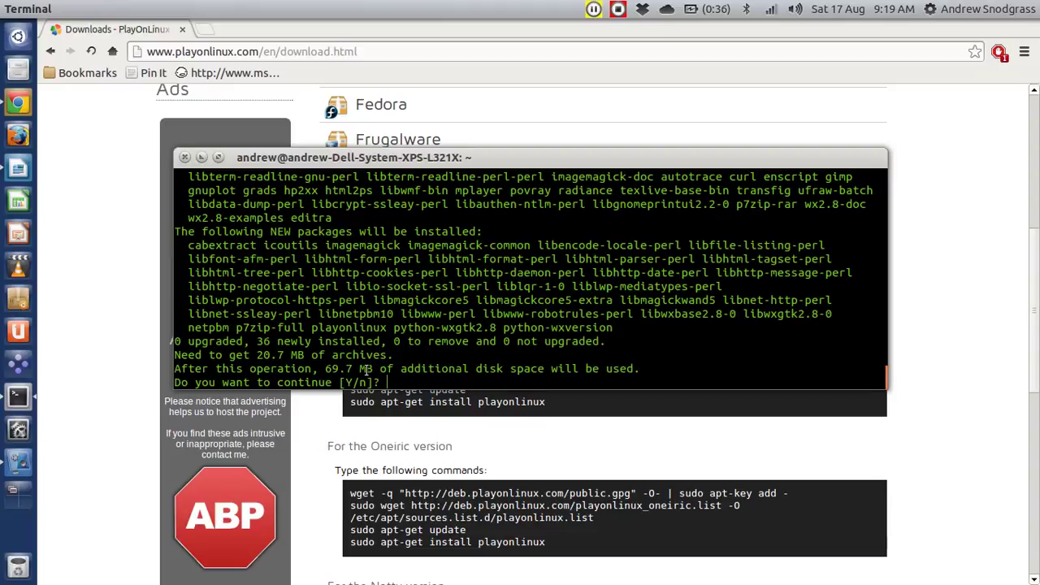
{"action": "type", "text": "y"}
{"action": "key", "text": "Return"}
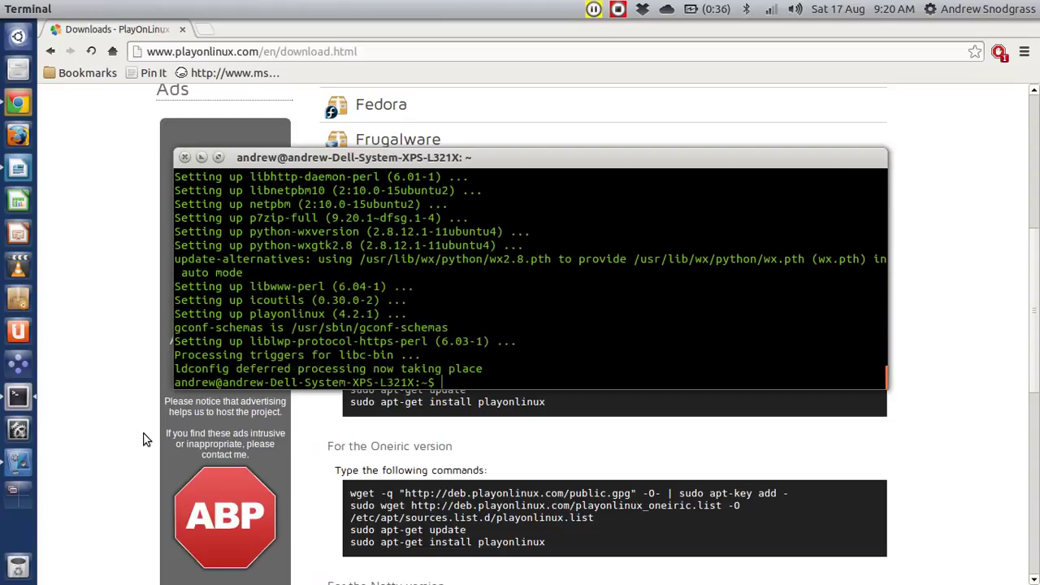
- Close the terminal and minimise the Chrome window to clear the desktop
{"action": "key", "text": "ctrl+d"}
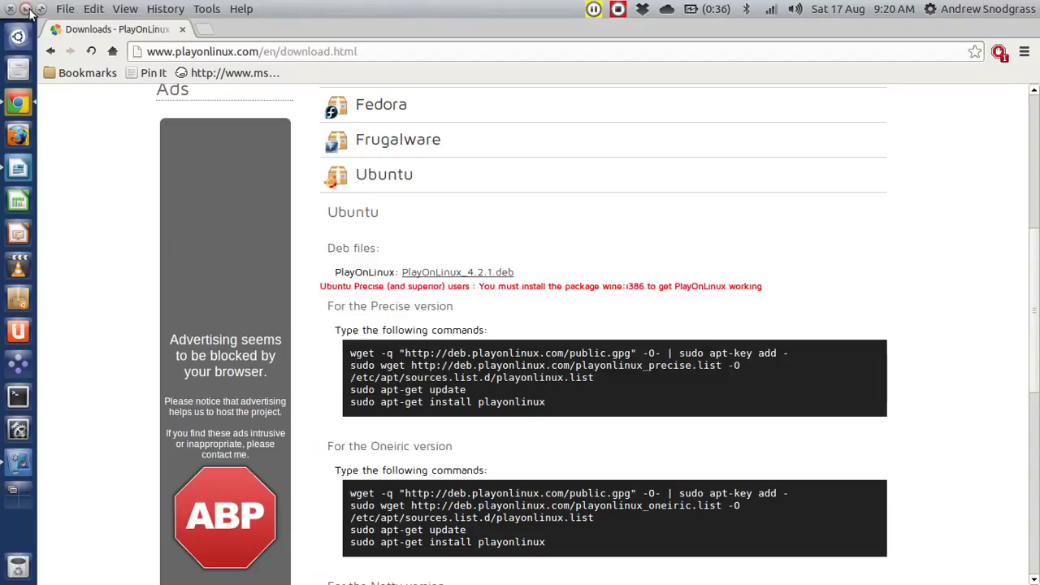
{"action": "left_click", "coordinate": [24, 4]}
{"action": "left_click", "coordinate": [18, 35]}
{"action": "left_click", "coordinate": [190, 271]}
{"action": "left_click", "coordinate": [18, 38]}
{"action": "left_click", "coordinate": [18, 38]}
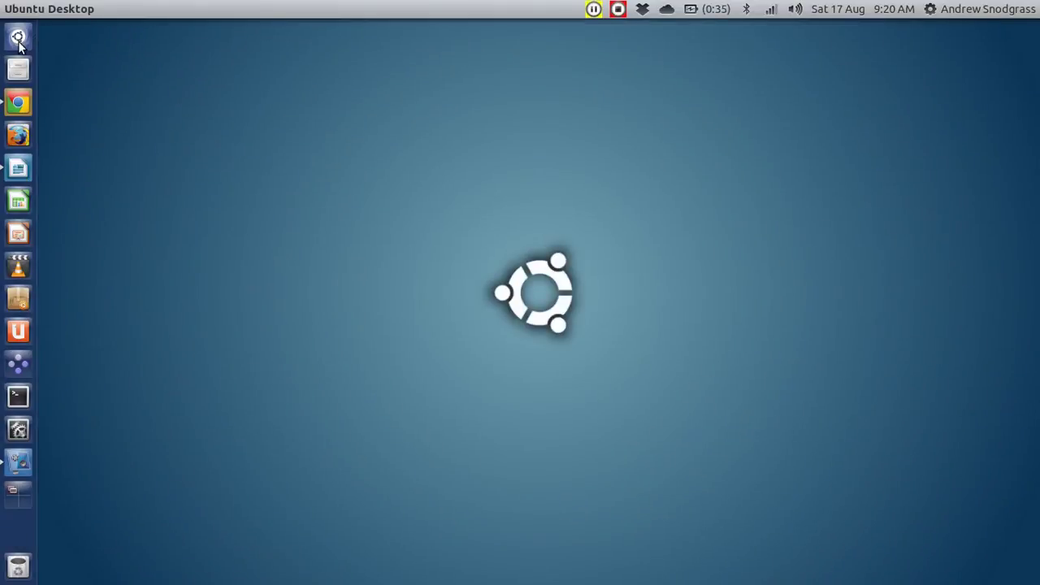
- Launch PlayOnLinux from a Dash search for "play" and agree to help its compatibility database
{"action": "left_click", "coordinate": [18, 38]}
{"action": "type", "text": "play"}
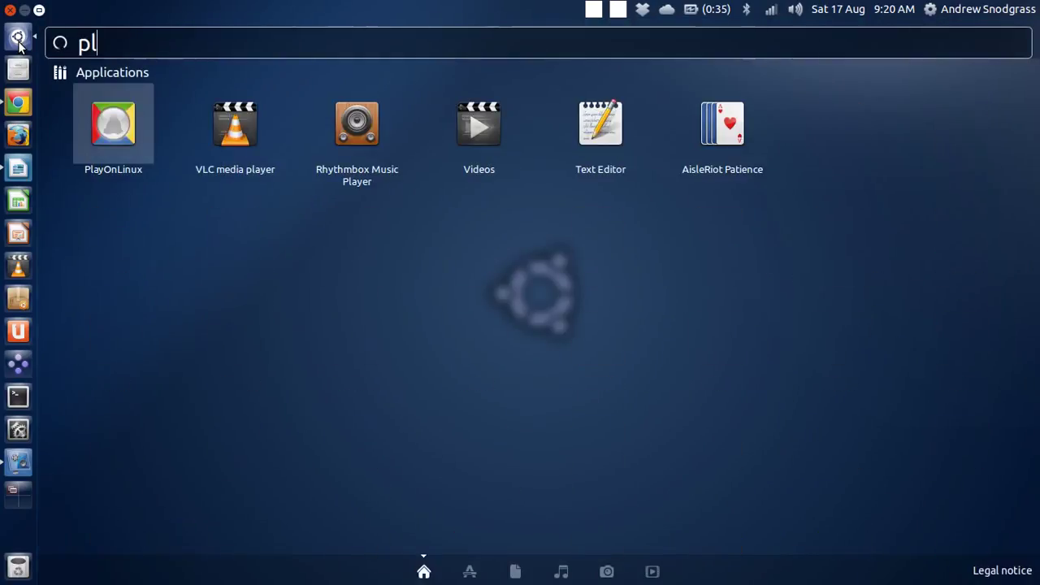
{"action": "left_click", "coordinate": [96, 137]}
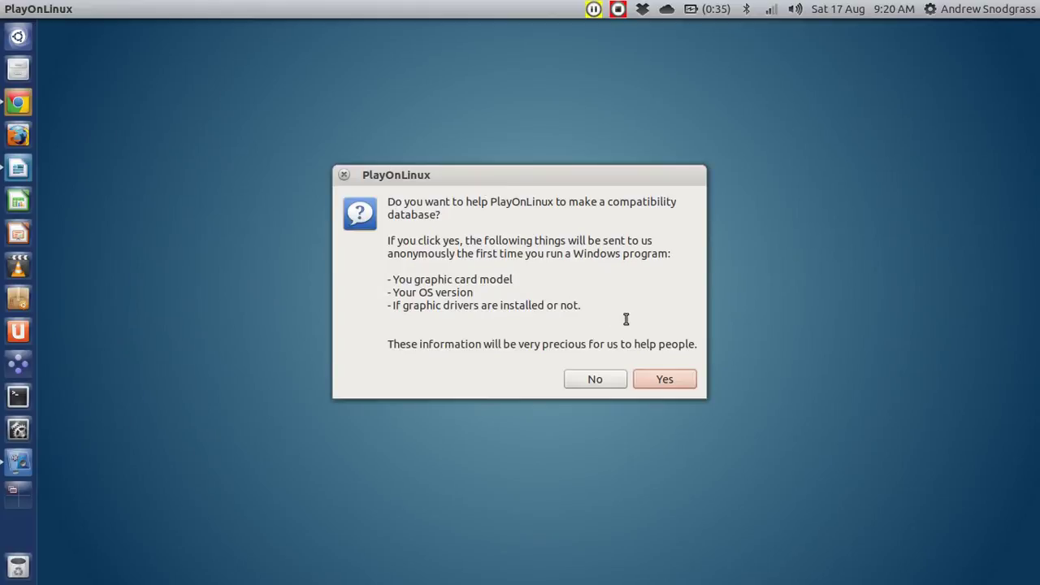
{"action": "left_click", "coordinate": [666, 384]}
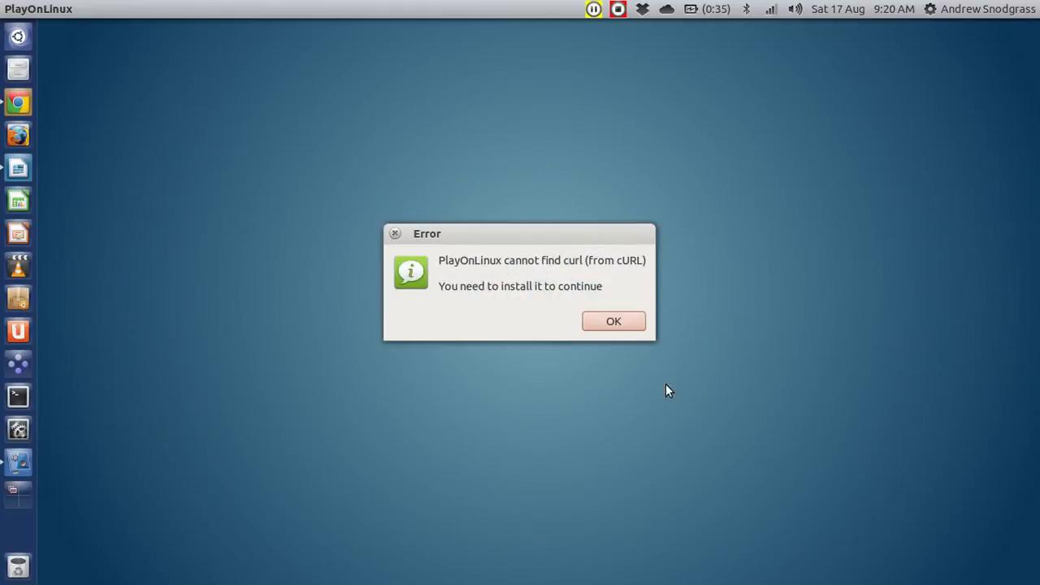
{"action": "left_click", "coordinate": [615, 321]}
- Switch to the LibreOffice Writer notes, copy the command sudo apt-get install curl and minimise the document
{"action": "left_click", "coordinate": [10, 169]}
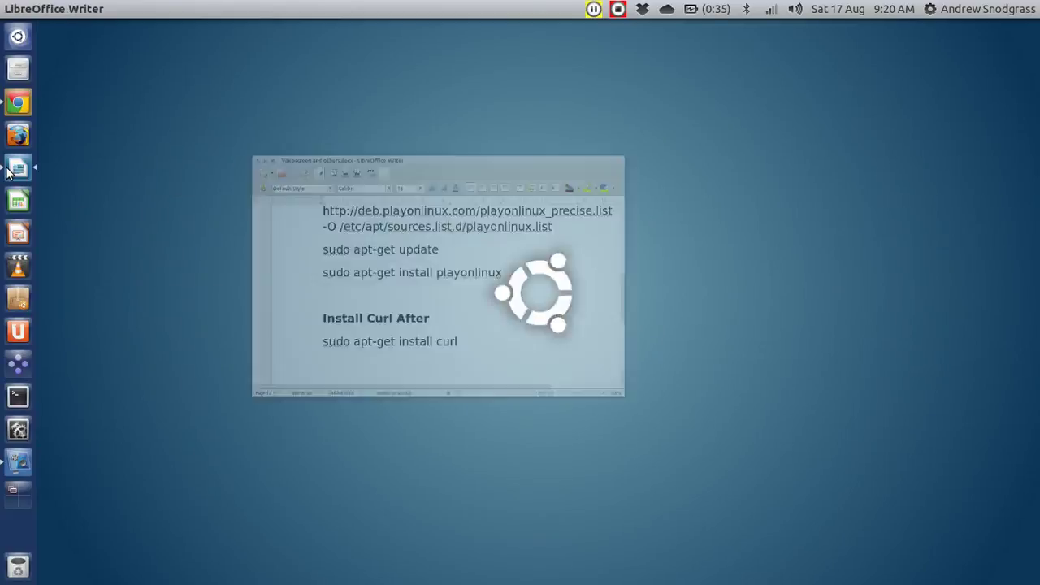
{"action": "left_click_drag", "start_coordinate": [591, 437], "coordinate": [289, 439]}
{"action": "left_click", "coordinate": [291, 439]}
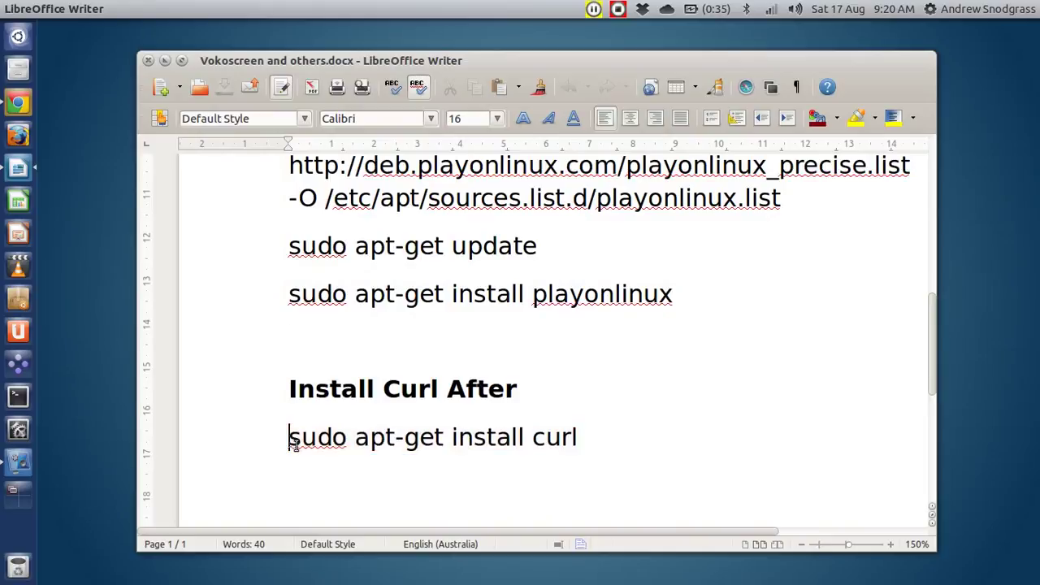
{"action": "left_click_drag", "start_coordinate": [595, 444], "coordinate": [291, 445]}
{"action": "key", "text": "super+c"}
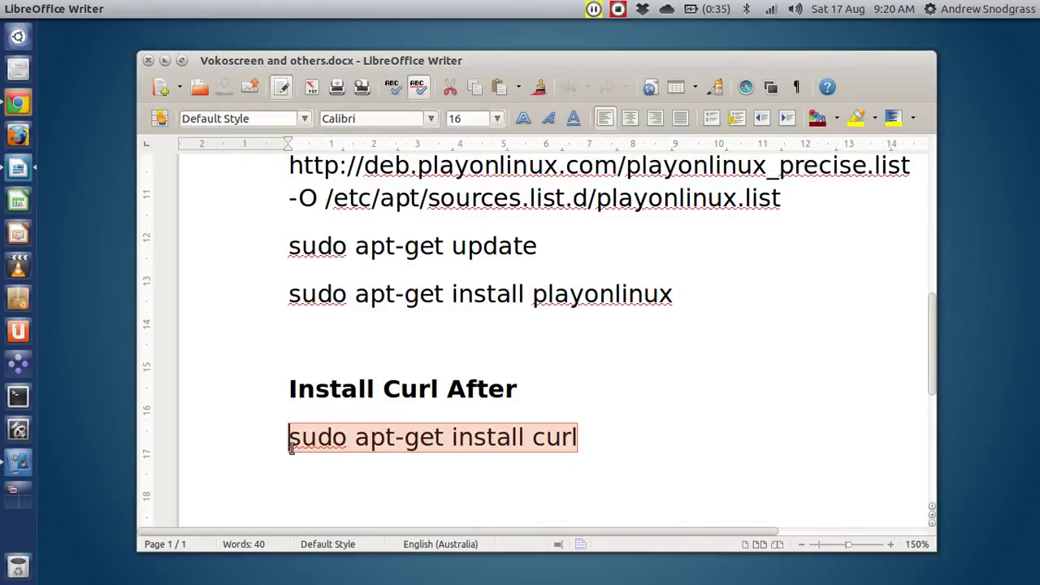
{"action": "left_click", "coordinate": [165, 61]}
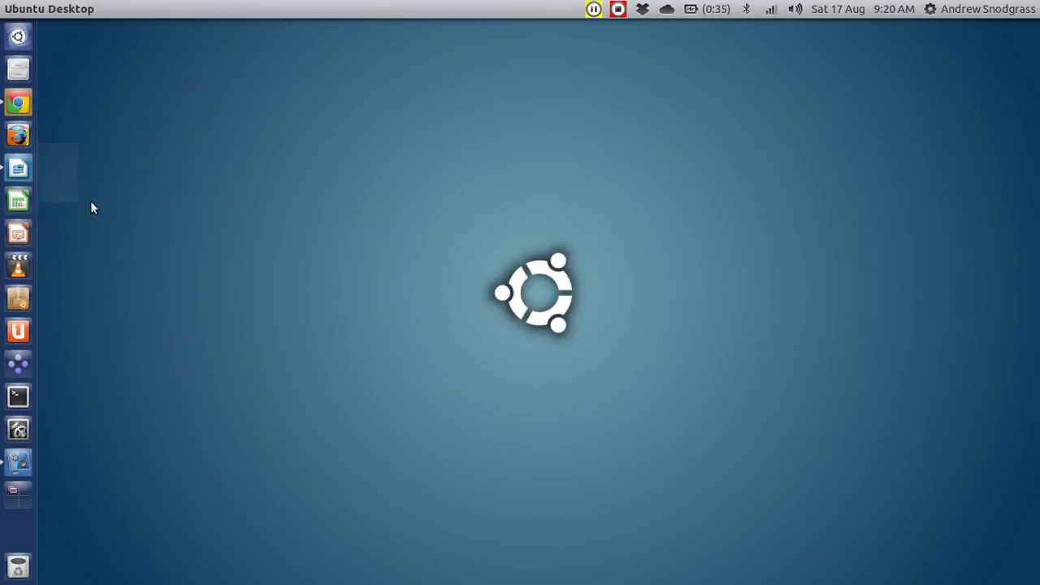
- Run the copied sudo apt-get install curl command in a new Terminal window with the sudo password, and close the terminal
{"action": "left_click", "coordinate": [18, 396]}
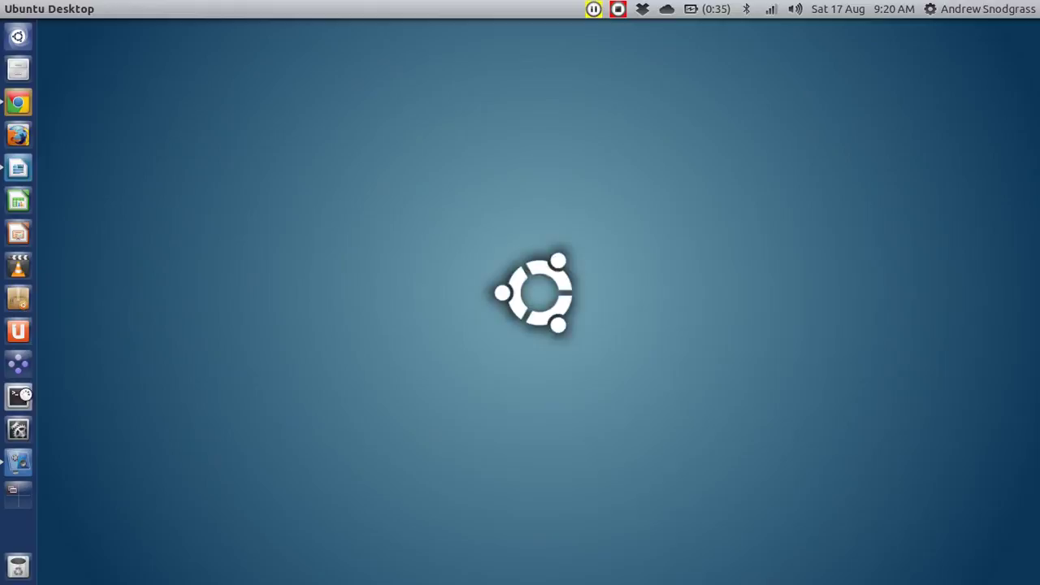
{"action": "left_click_drag", "start_coordinate": [699, 248], "coordinate": [323, 127]}
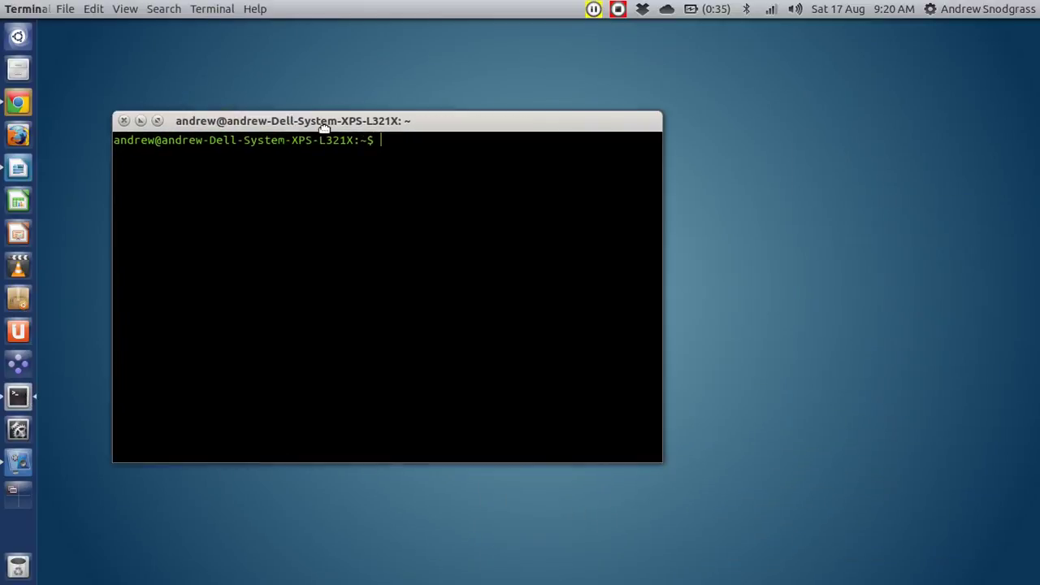
{"action": "right_click", "coordinate": [479, 191]}
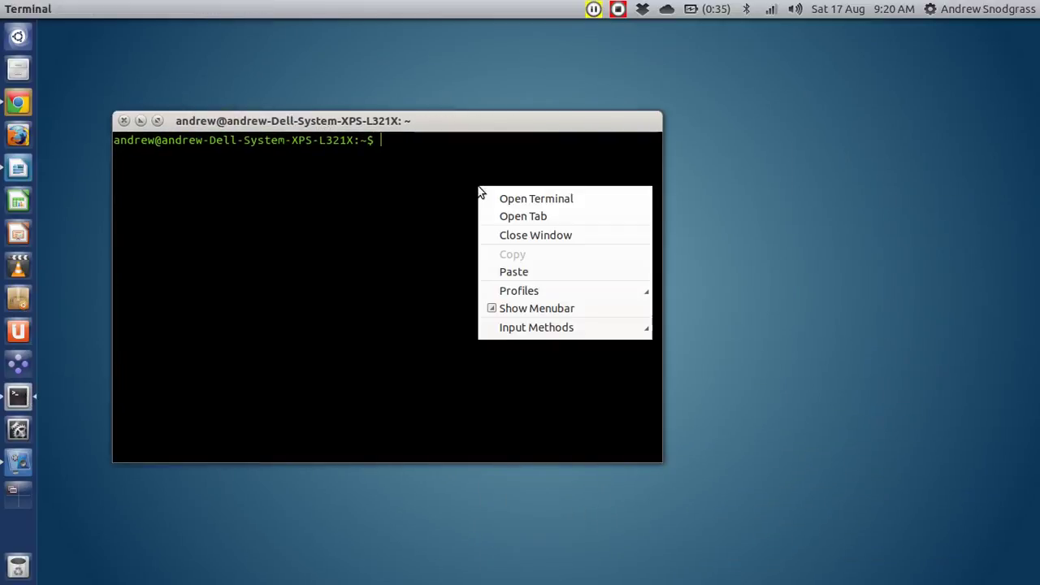
{"action": "left_click", "coordinate": [514, 274]}
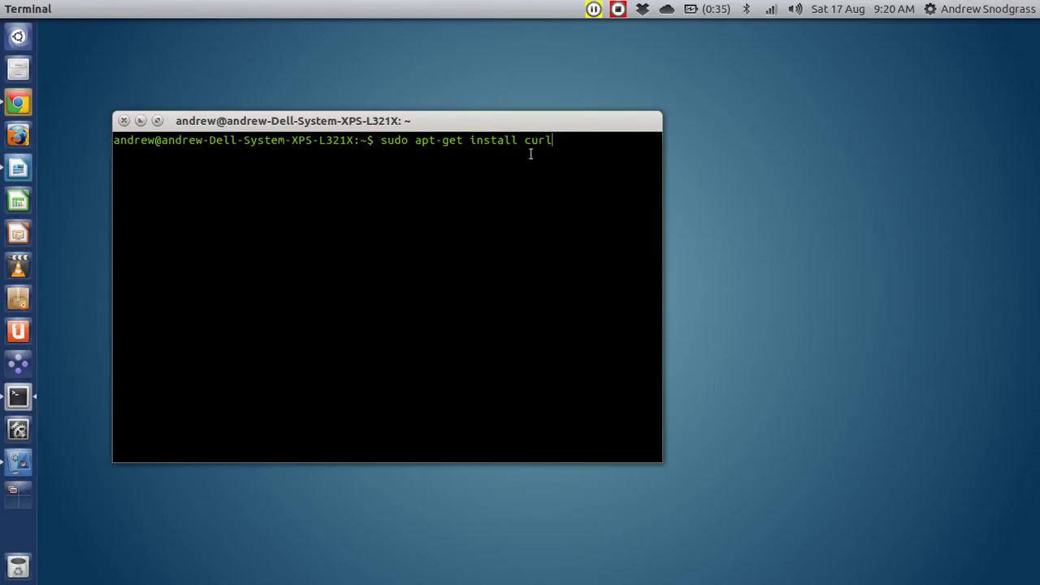
{"action": "key", "text": "Return"}
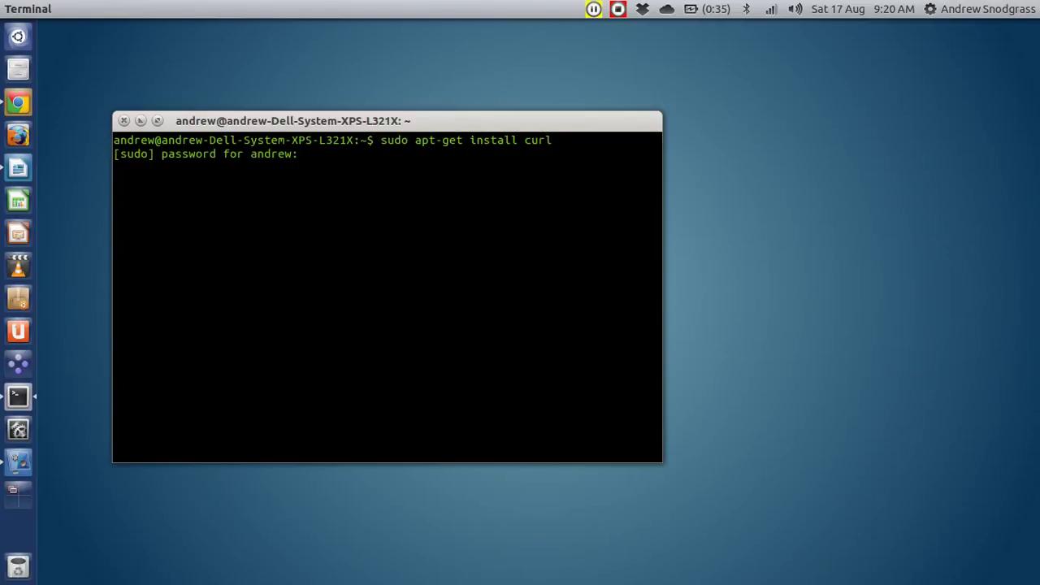
{"action": "key", "text": "Return"}
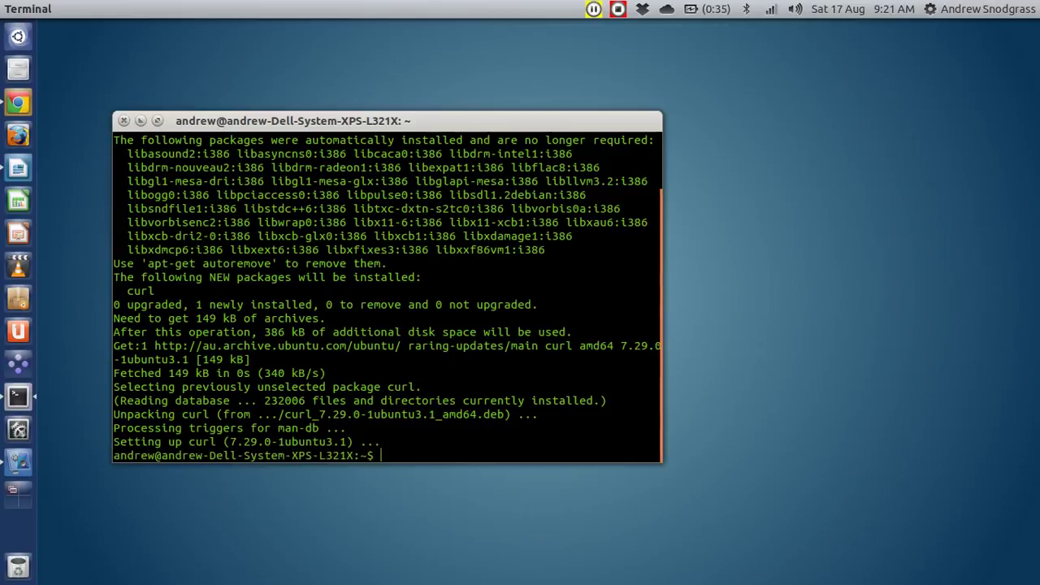
{"action": "key", "text": "ctrl+super+d"}
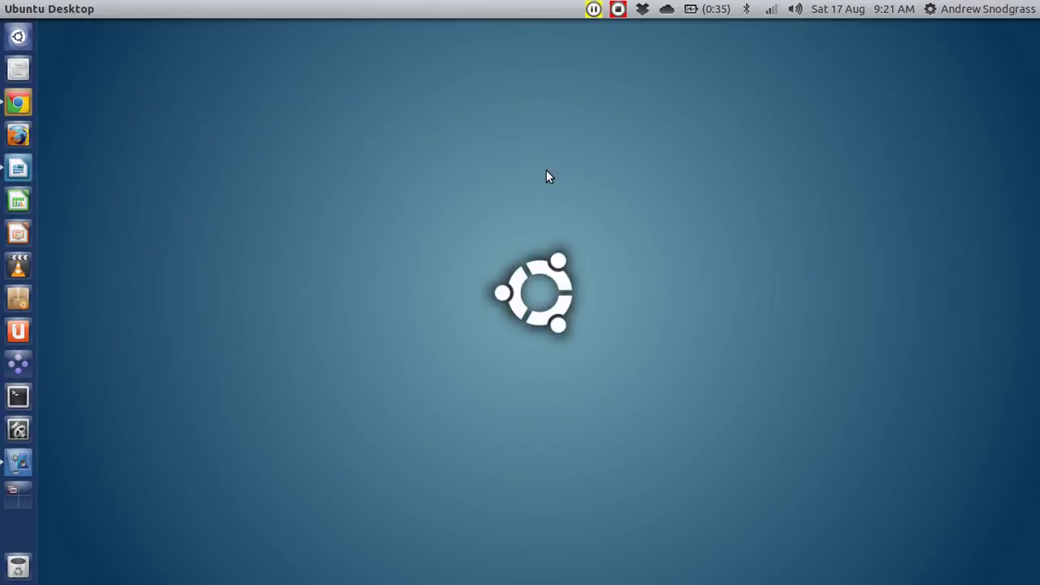
- Relaunch PlayOnLinux from the Dash, dismissing the Wine error, and move and enlarge its main window
{"action": "key", "text": "super"}
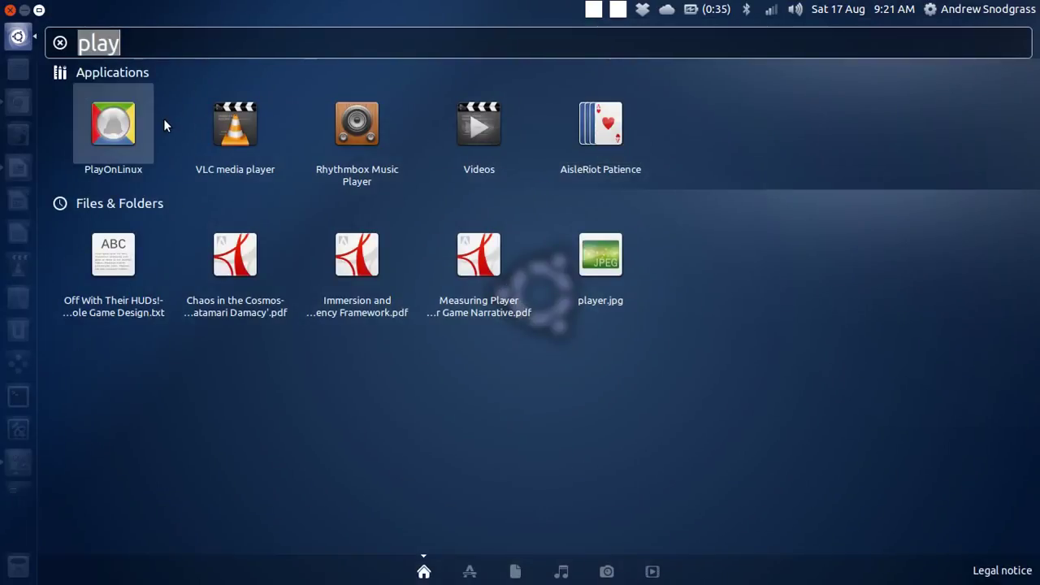
{"action": "left_click", "coordinate": [126, 127]}
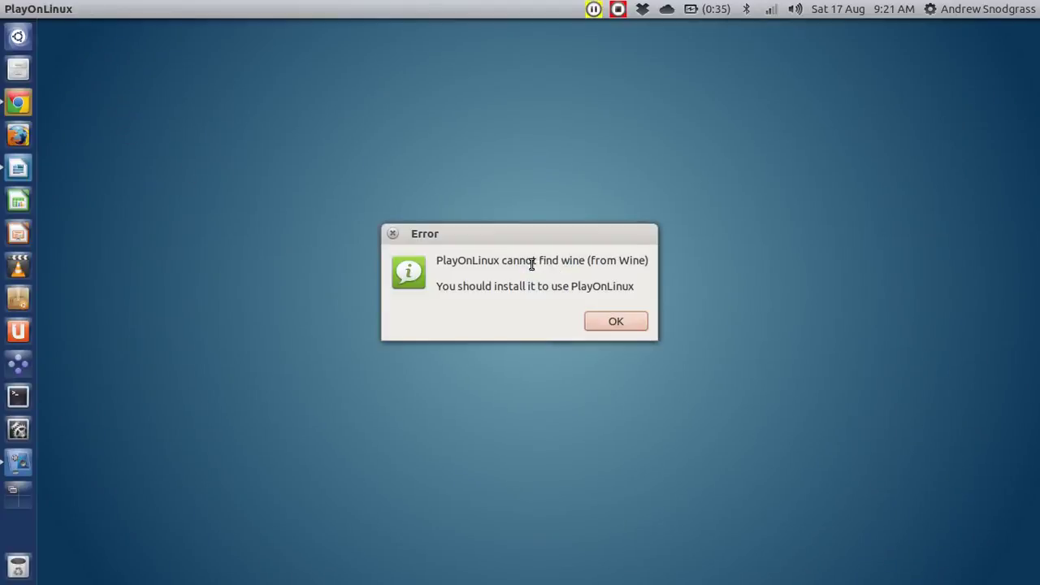
{"action": "left_click", "coordinate": [616, 322]}
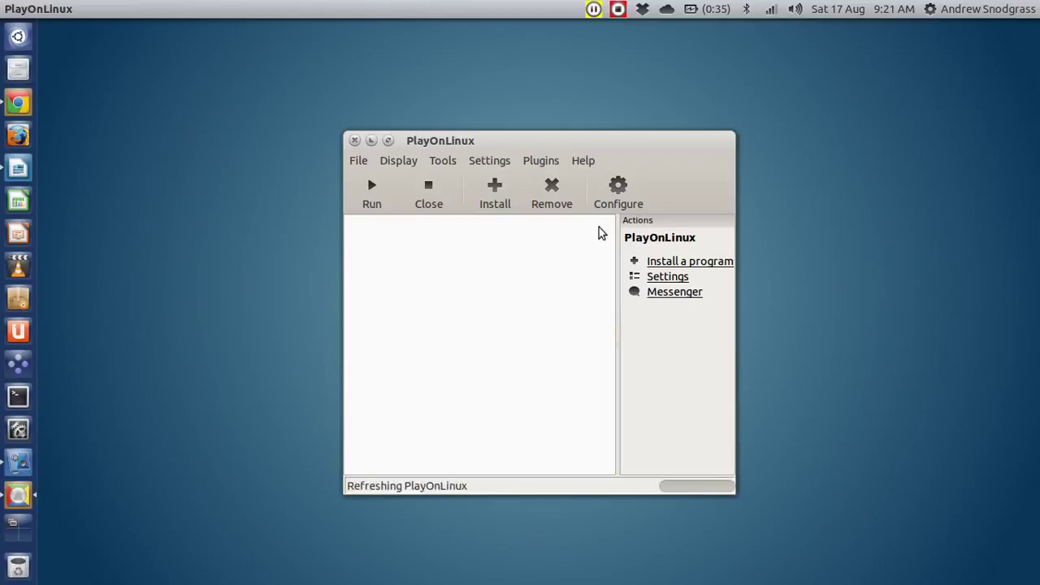
{"action": "left_click_drag", "start_coordinate": [598, 149], "coordinate": [441, 106]}
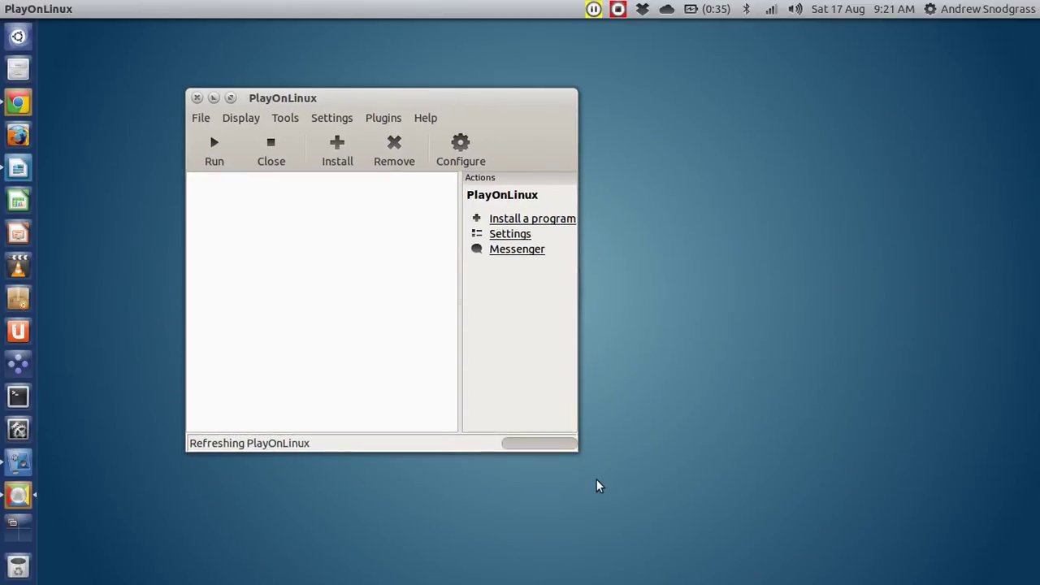
{"action": "left_click_drag", "start_coordinate": [574, 447], "coordinate": [750, 471]}
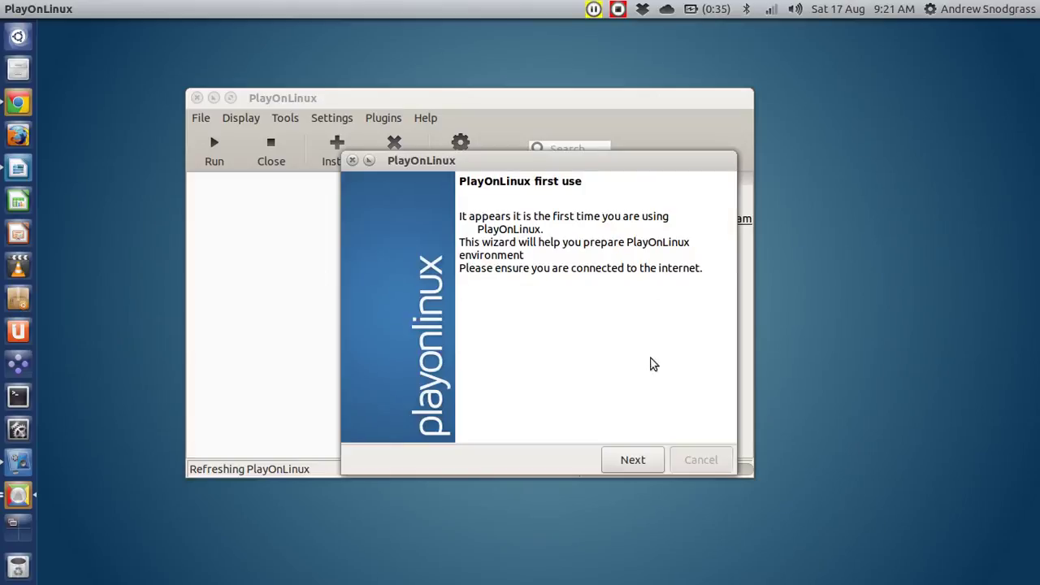
- Advance through the PlayOnLinux first-use wizard and agree to the Microsoft fonts licence to start the font download
{"action": "left_click", "coordinate": [633, 469]}
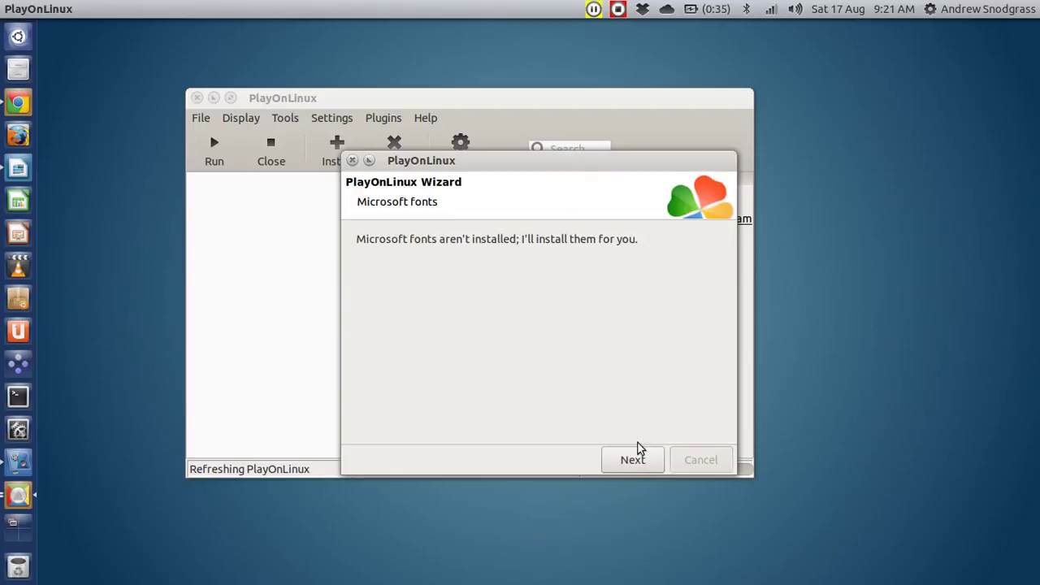
{"action": "left_click", "coordinate": [641, 464]}
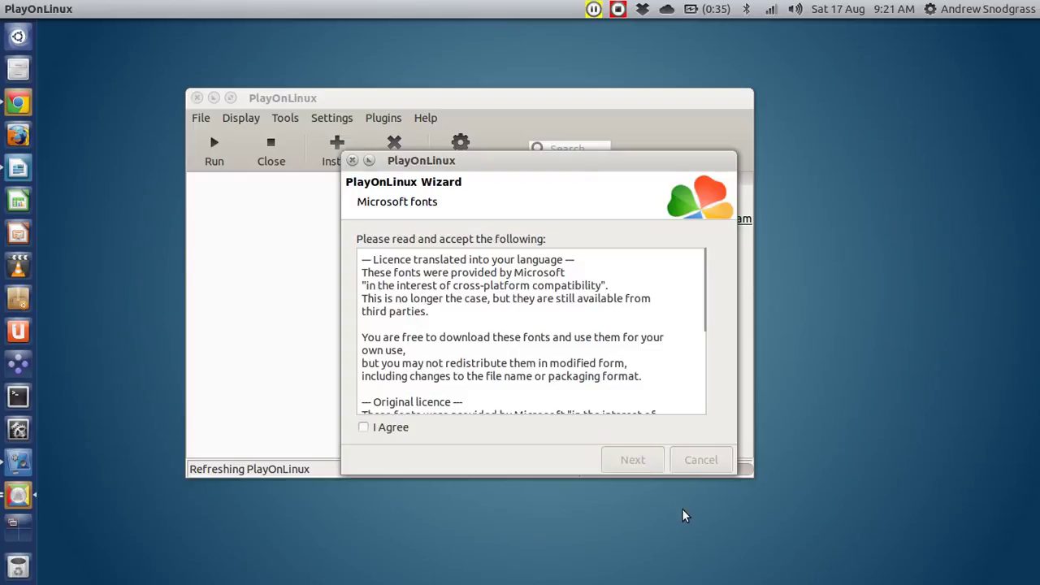
{"action": "left_click_drag", "start_coordinate": [709, 272], "coordinate": [710, 416]}
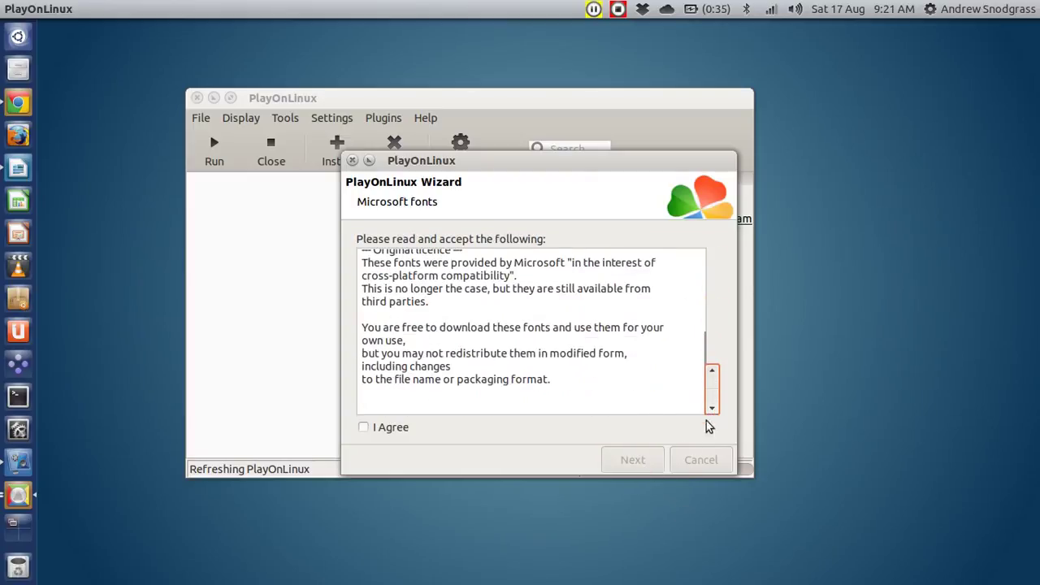
{"action": "left_click", "coordinate": [363, 428]}
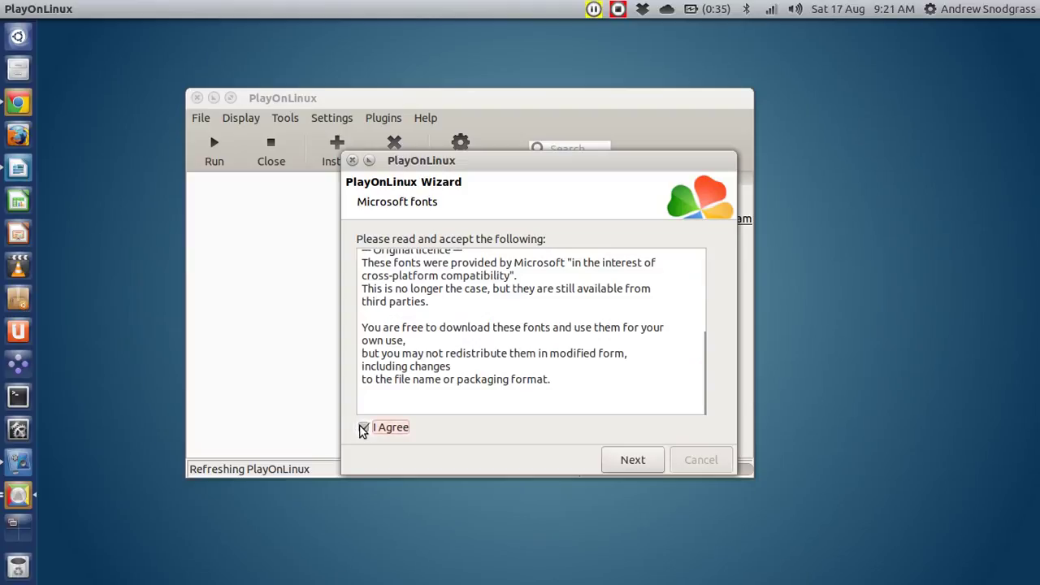
{"action": "left_click", "coordinate": [642, 462]}
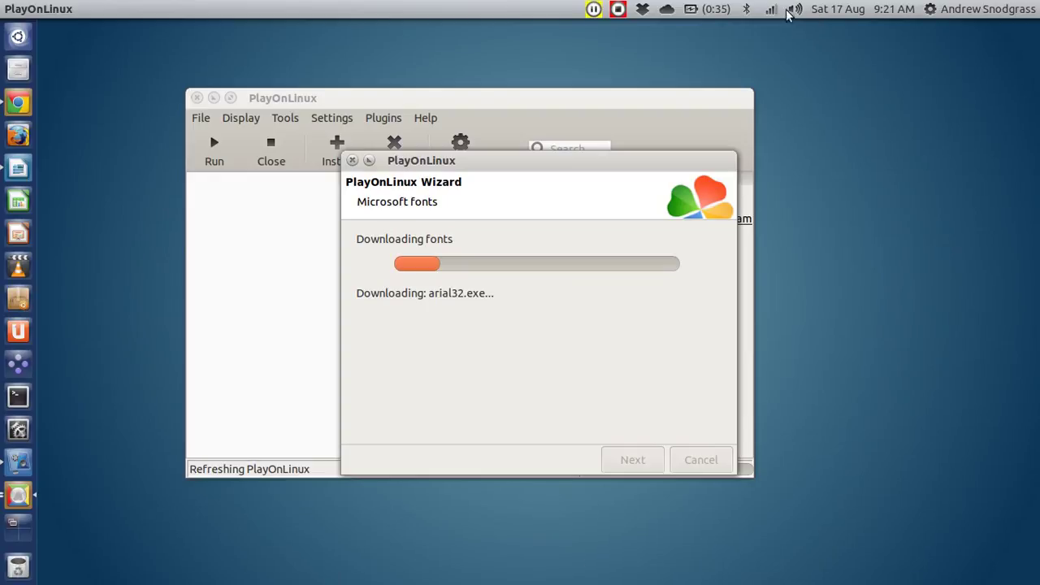
{"action": "left_click", "coordinate": [708, 13]}
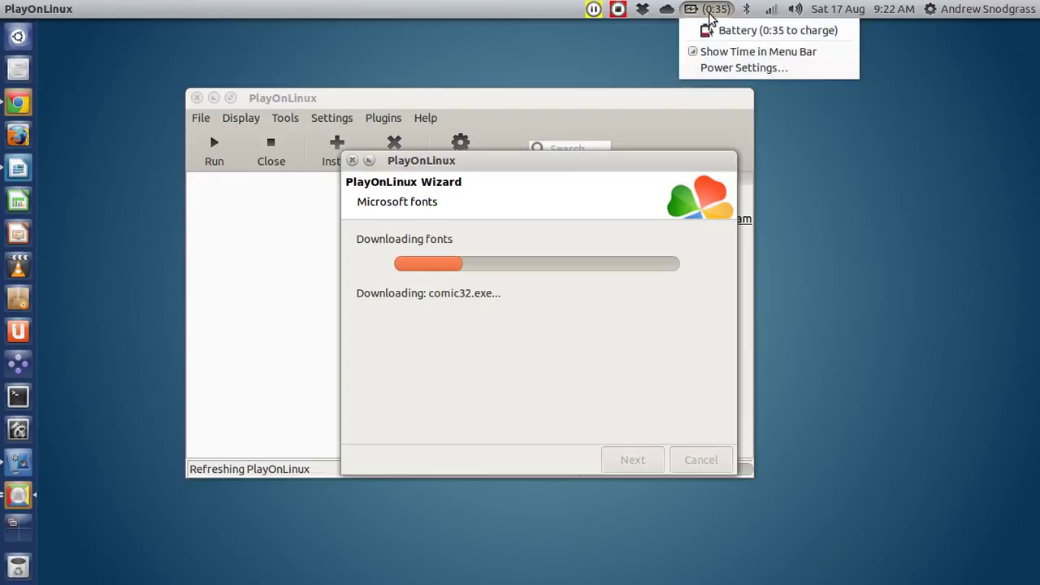
- Check the Power settings and the linked Brightness & Lock settings, and close the settings window
{"action": "left_click", "coordinate": [734, 68]}
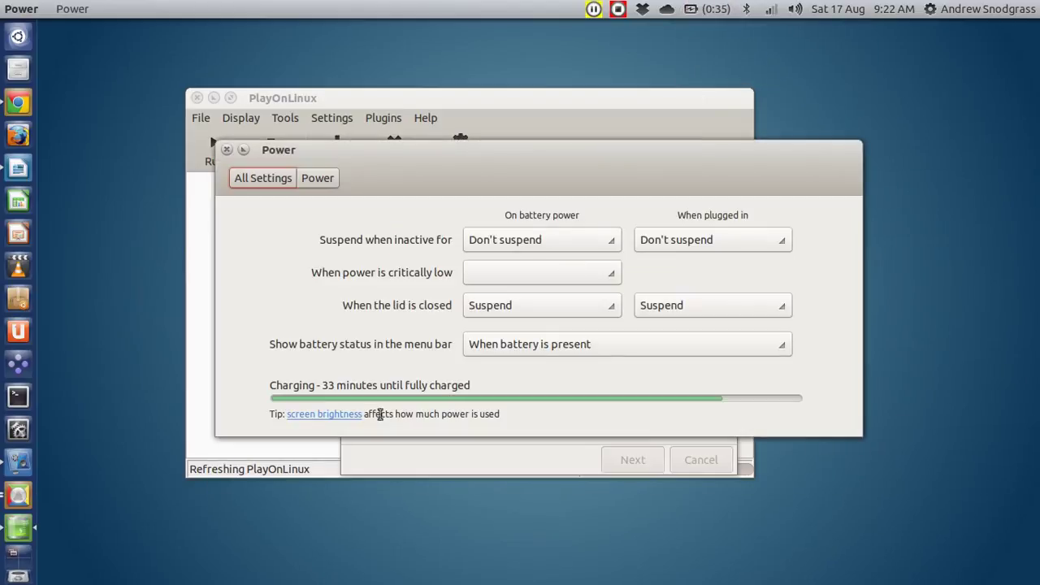
{"action": "left_click", "coordinate": [329, 415]}
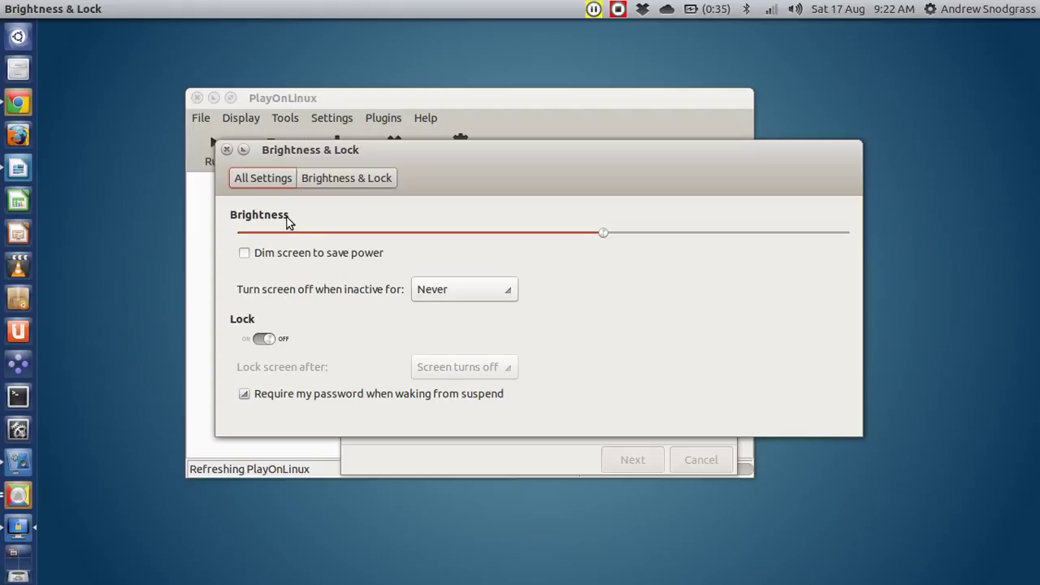
{"action": "left_click", "coordinate": [227, 150]}
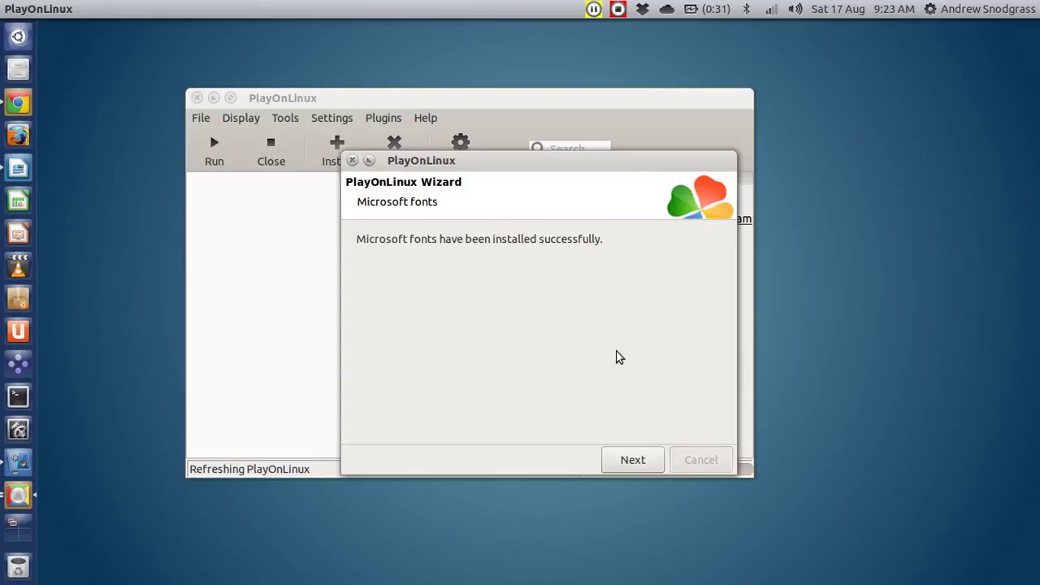
- Finish the PlayOnLinux first-use wizard after the Microsoft fonts installation and move the main window slightly upward
{"action": "left_click", "coordinate": [635, 458]}
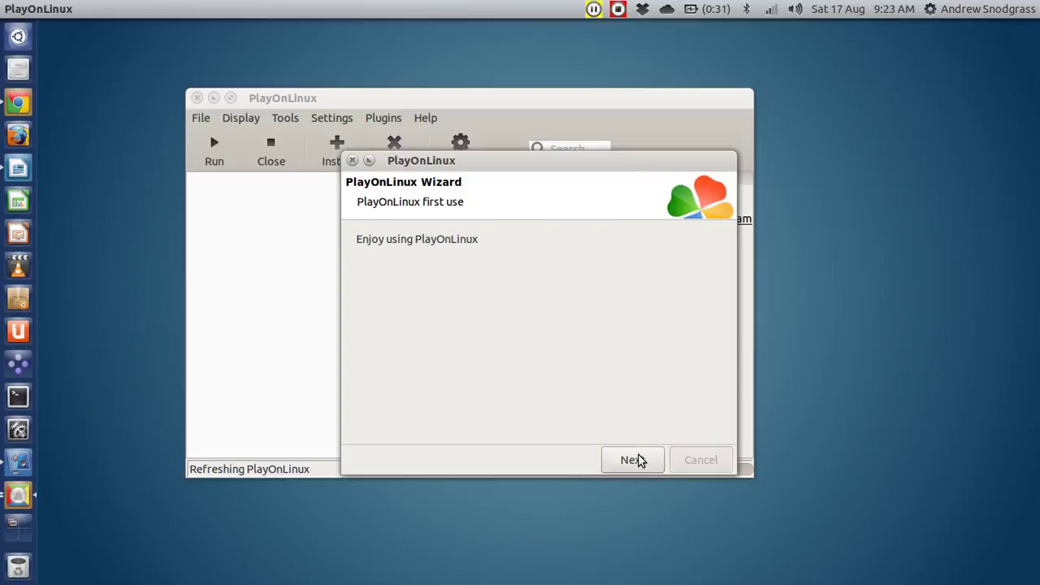
{"action": "left_click", "coordinate": [632, 467]}
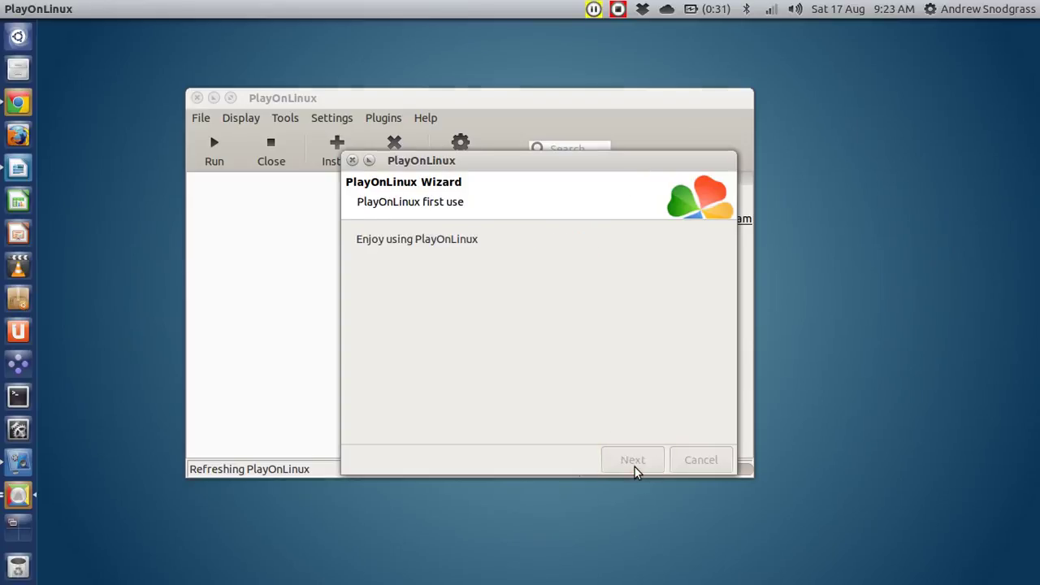
{"action": "mouse_move", "coordinate": [497, 100]}
{"action": "left_mouse_down"}
{"action": "mouse_move", "coordinate": [468, 84]}
{"action": "mouse_move", "coordinate": [501, 85]}
{"action": "left_mouse_up"}
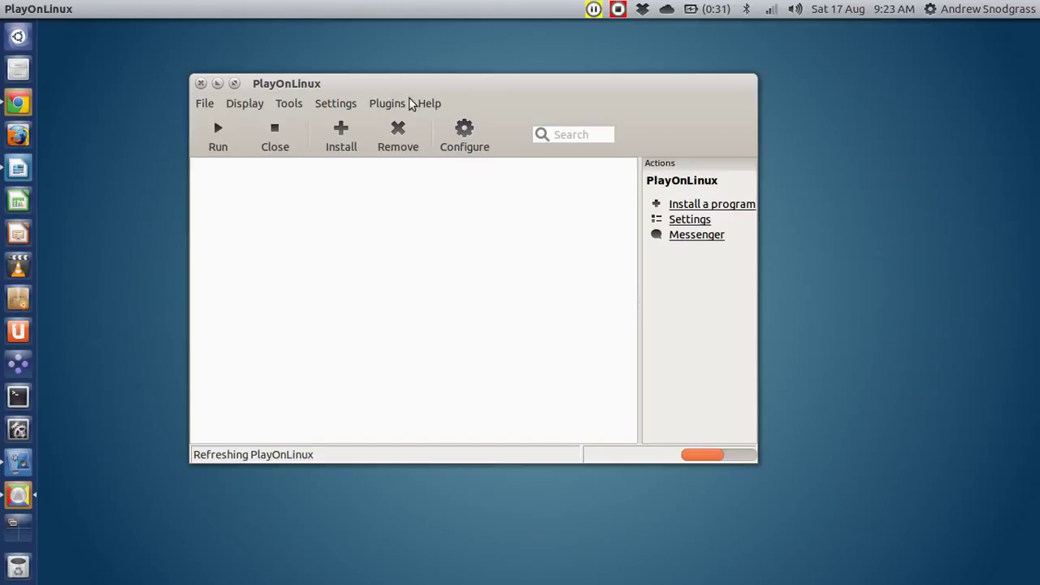
{"action": "left_click", "coordinate": [360, 110]}
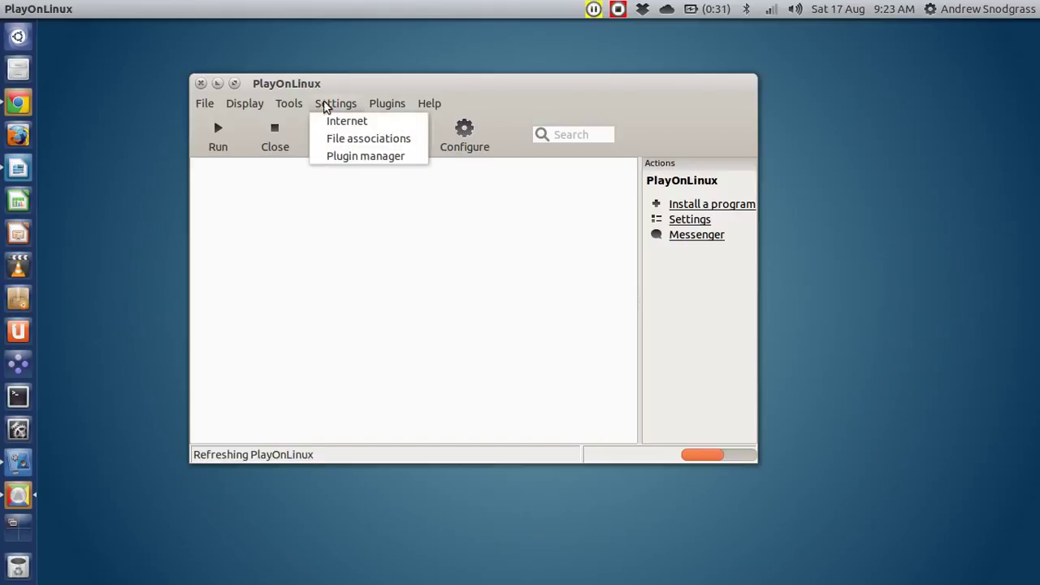
{"action": "mouse_move", "coordinate": [286, 114]}
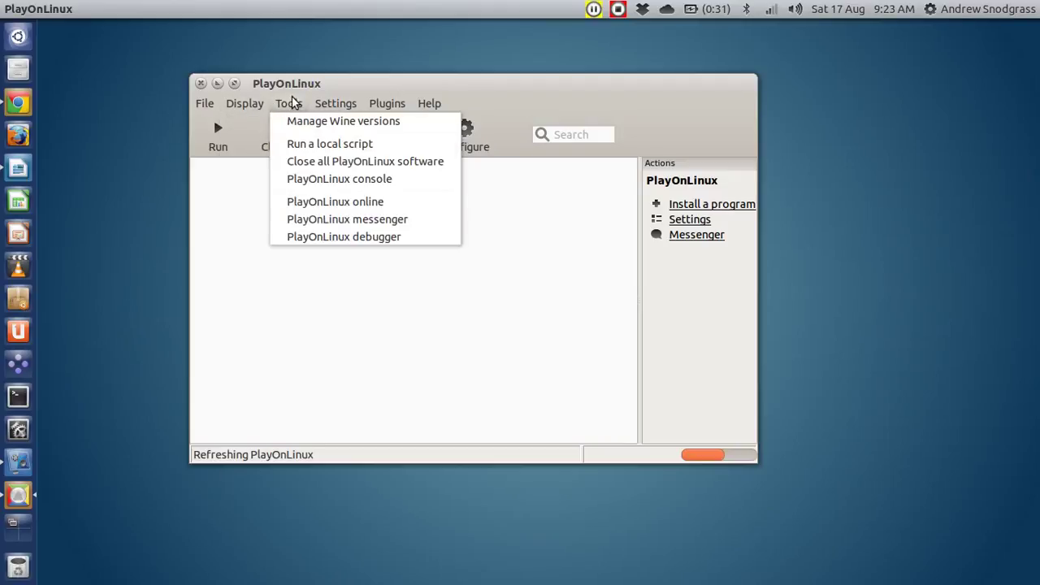
{"action": "left_click", "coordinate": [252, 99]}
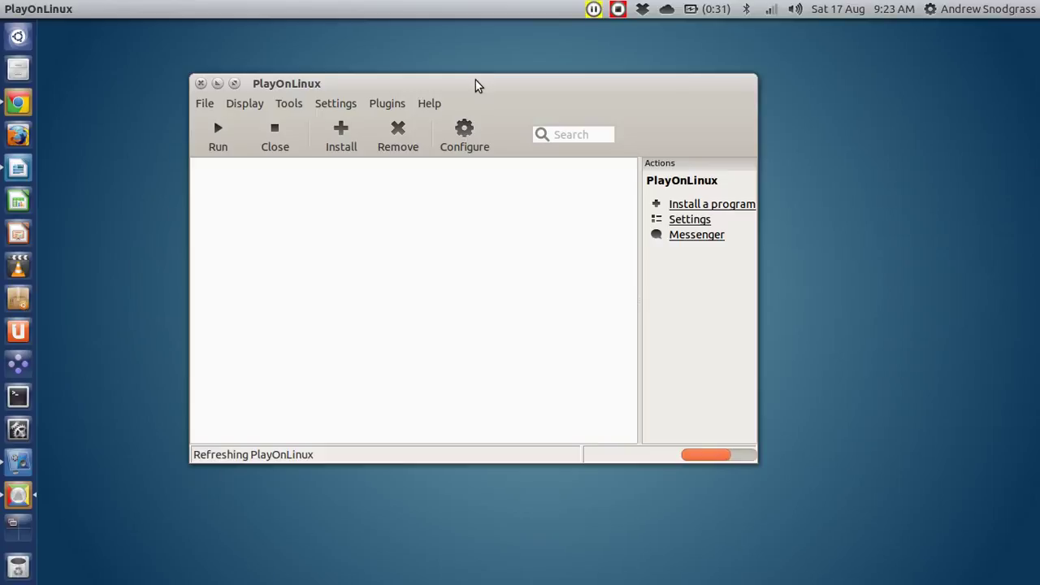
{"action": "left_click_drag", "start_coordinate": [476, 85], "coordinate": [590, 99]}
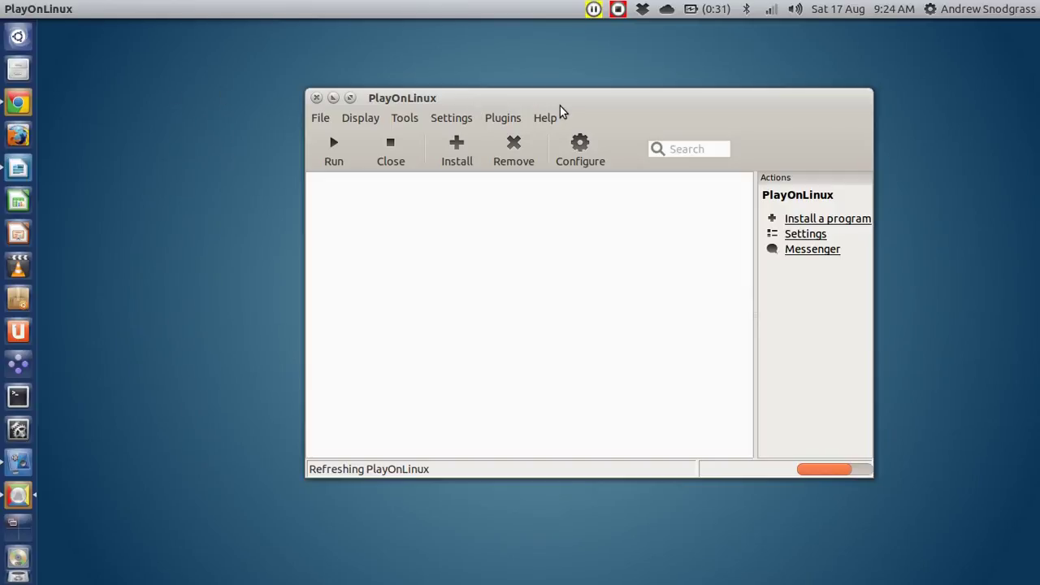
{"action": "left_click_drag", "start_coordinate": [559, 110], "coordinate": [456, 87]}
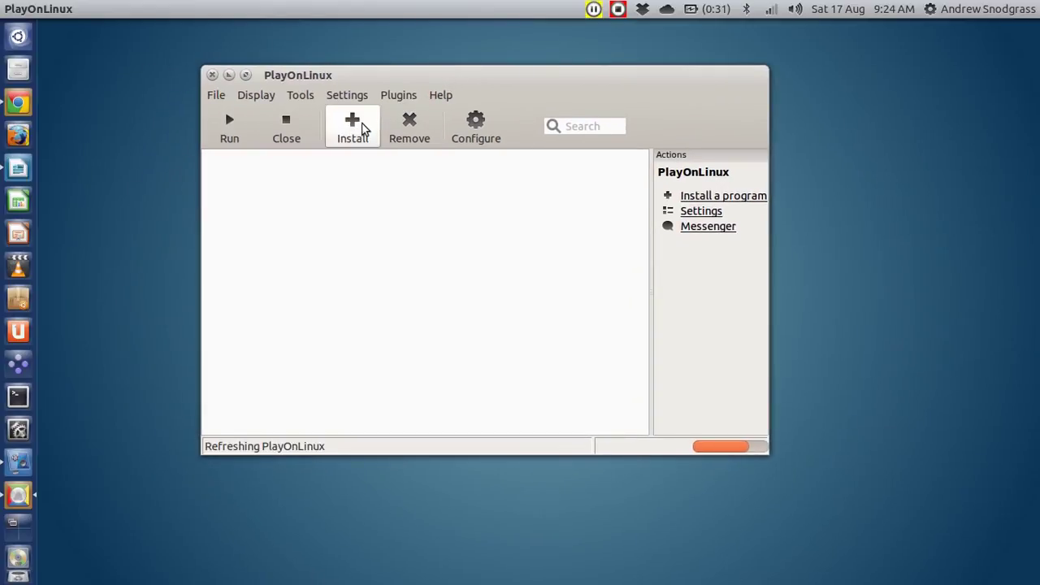
- Start installing Microsoft Office 2010 from the Office category of the PlayOnLinux install menu, accepting the installation notice
{"action": "left_click", "coordinate": [363, 130]}
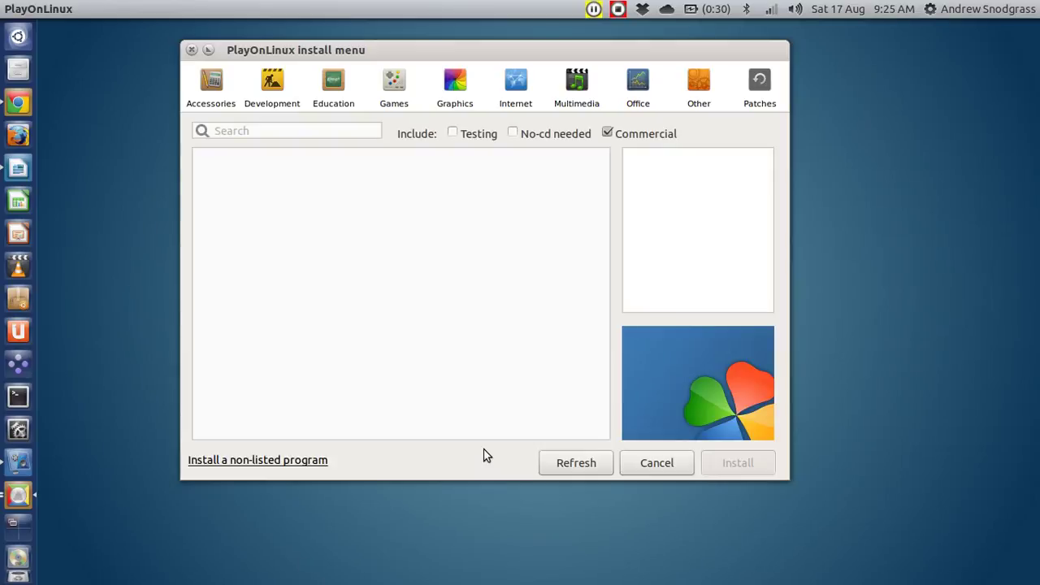
{"action": "left_click", "coordinate": [638, 80]}
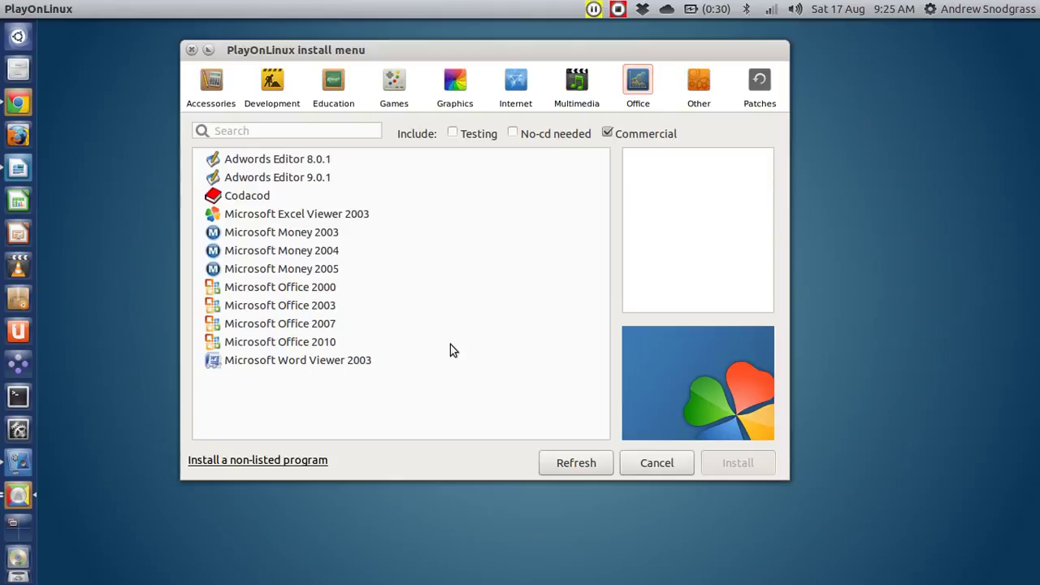
{"action": "left_click", "coordinate": [311, 345]}
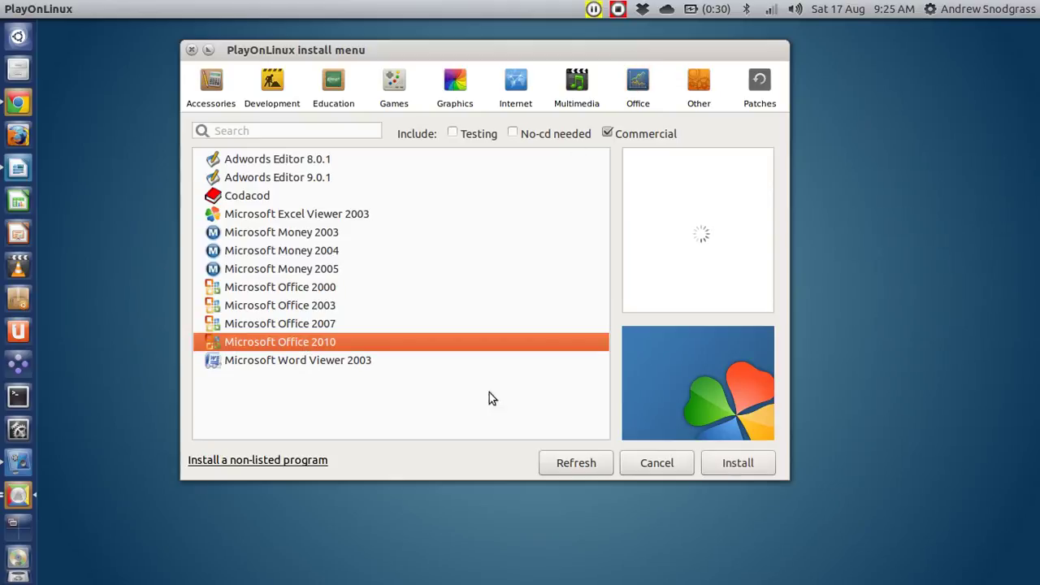
{"action": "left_click", "coordinate": [746, 464]}
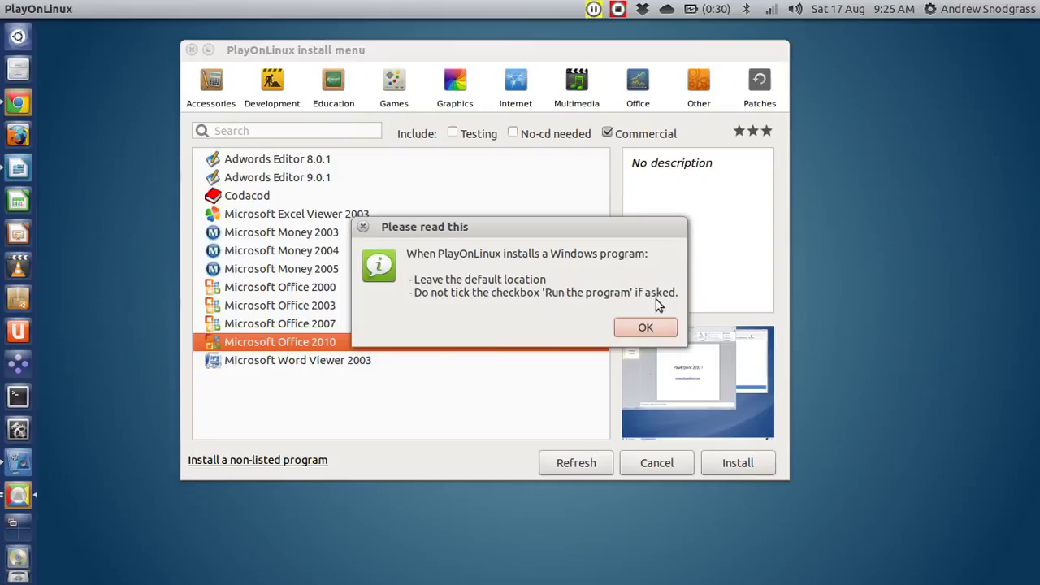
{"action": "left_click", "coordinate": [651, 330]}
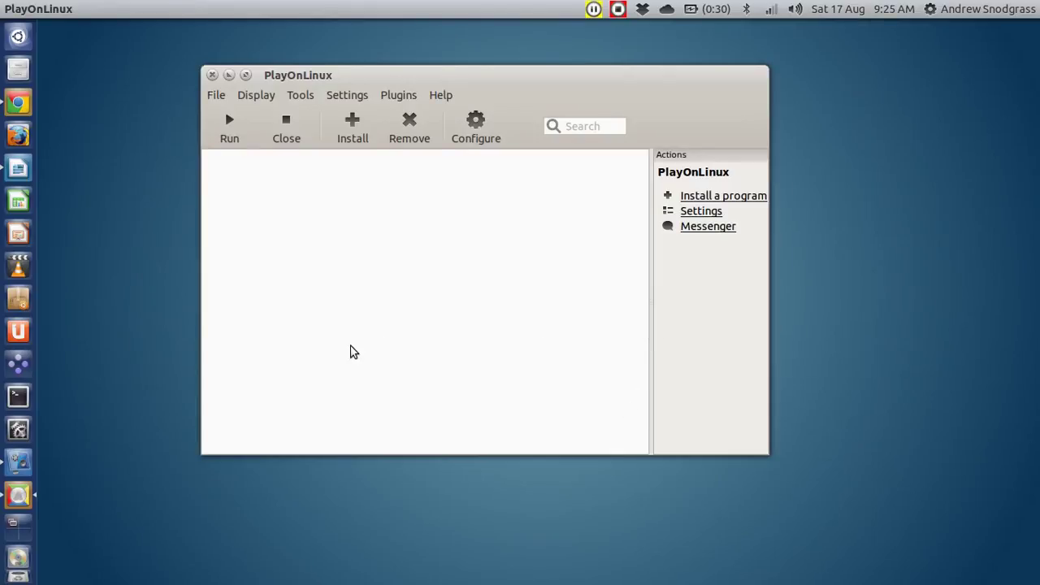
- Try to proceed with the Microsoft Office 2010 installation wizard from its welcome page, and exit the wizard
{"action": "key", "text": "super+w"}
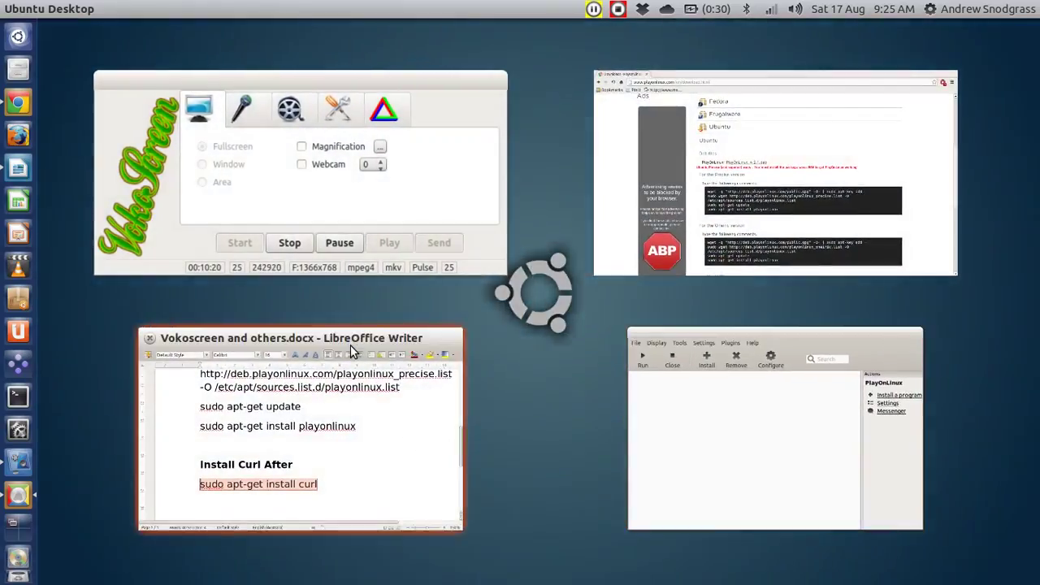
{"action": "key", "text": "Escape"}
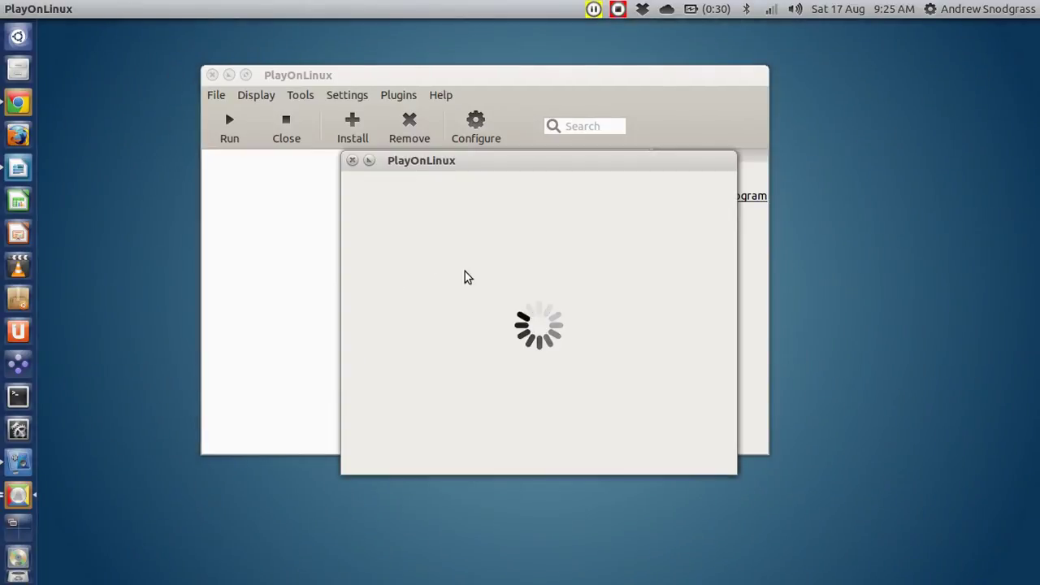
{"action": "left_click_drag", "start_coordinate": [515, 167], "coordinate": [484, 130]}
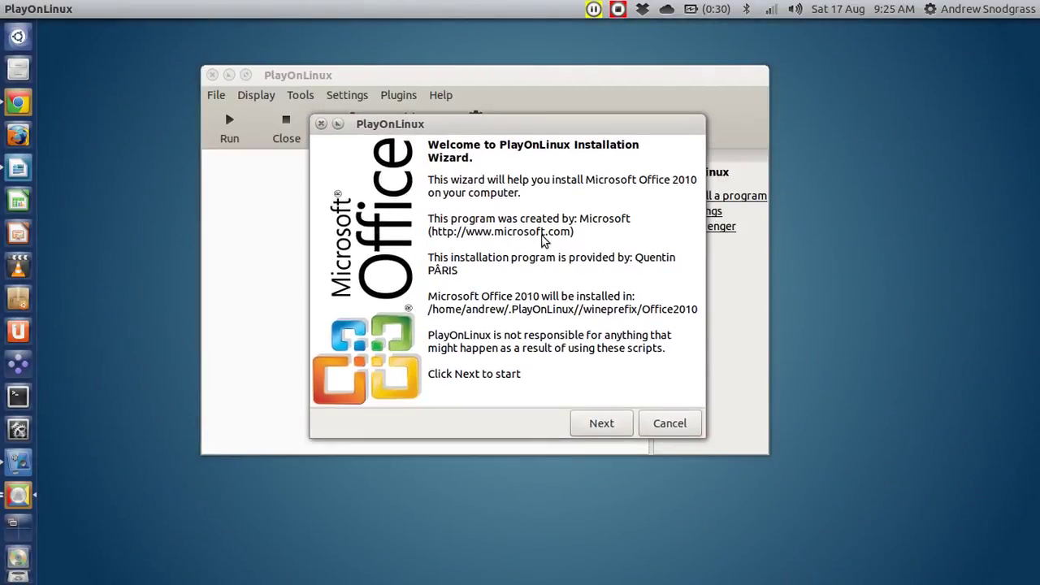
{"action": "left_click", "coordinate": [602, 424]}
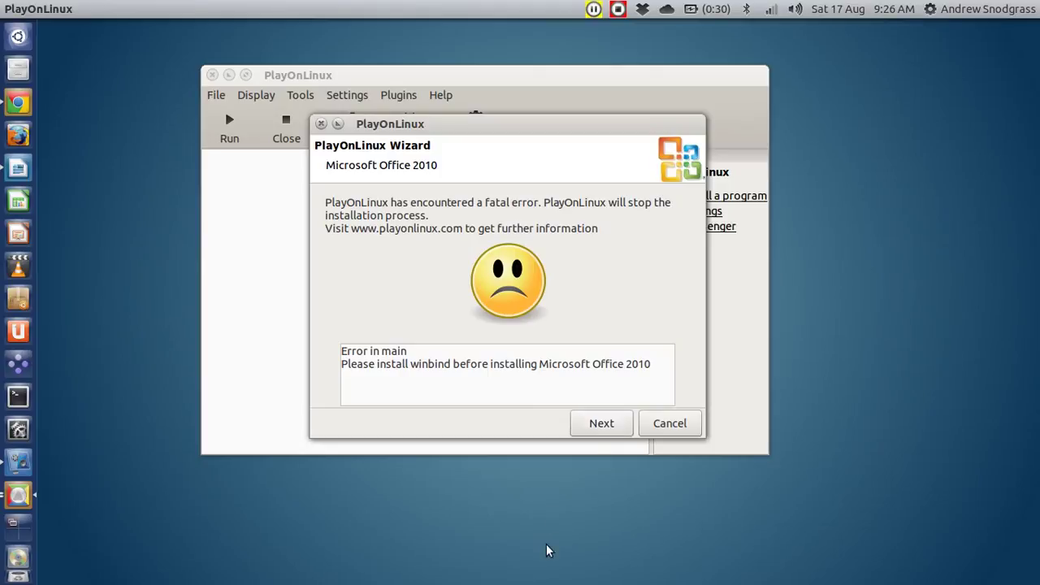
{"action": "left_click", "coordinate": [132, 490]}
{"action": "left_click", "coordinate": [623, 432]}
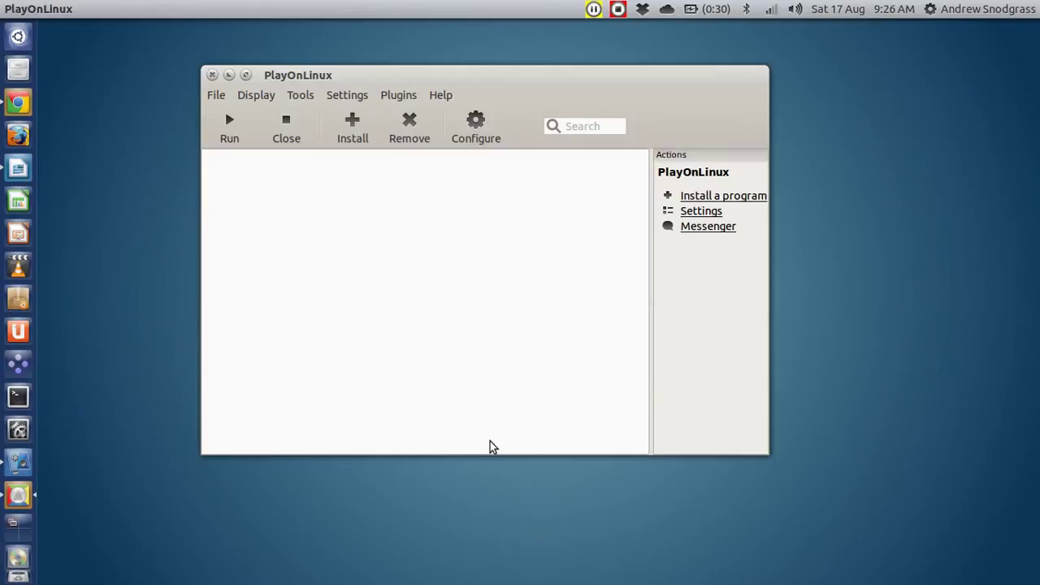
- Quit LibreOffice Writer and close the PlayOnLinux main window
{"action": "right_click", "coordinate": [24, 168]}
{"action": "left_click", "coordinate": [58, 235]}
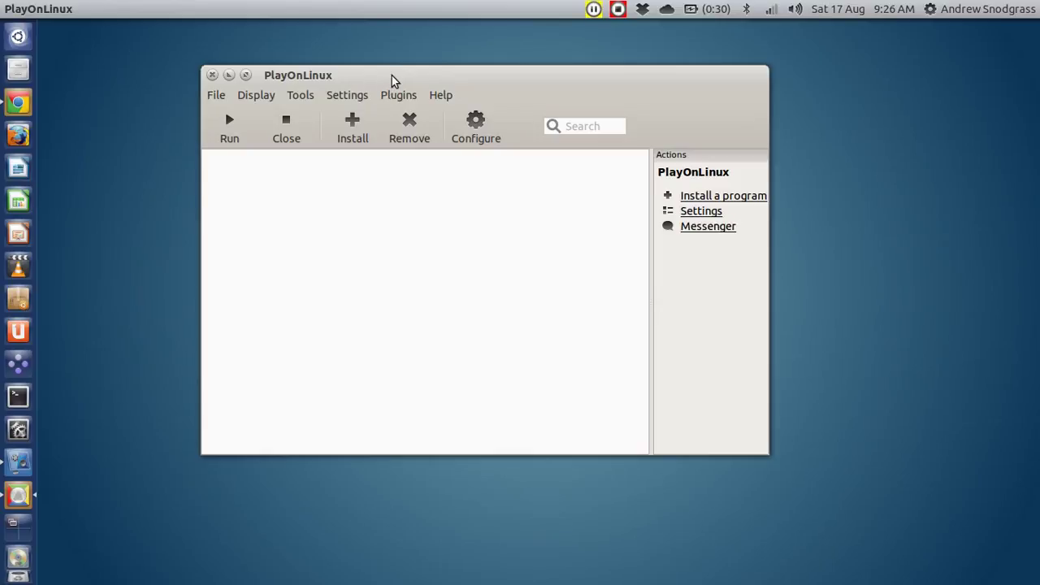
{"action": "key", "text": "alt+F4"}
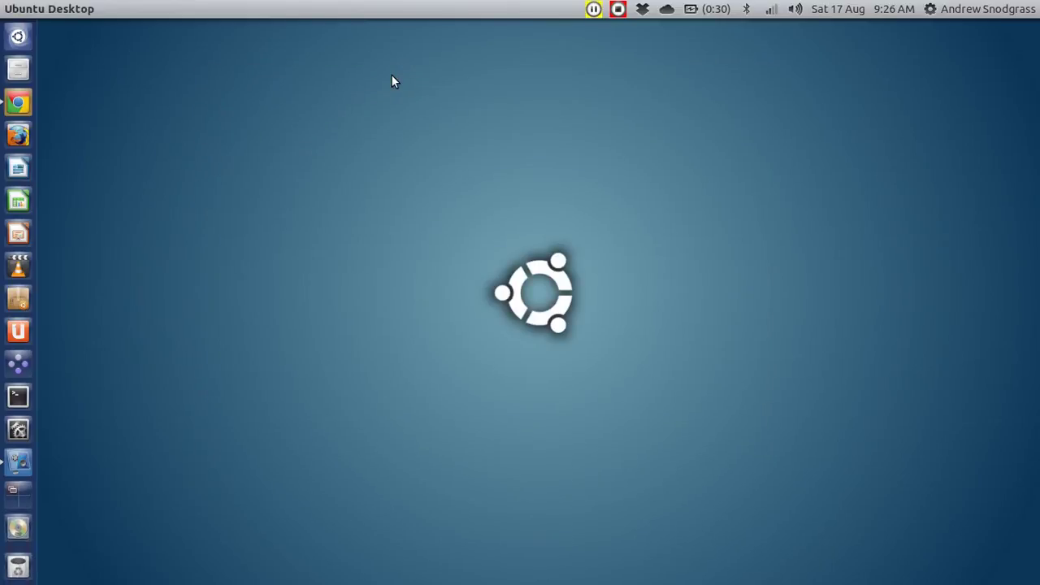
- Search the Dash for "update", run Software Updater to check for updates, and close it
{"action": "key", "text": "super"}
{"action": "type", "text": "up"}
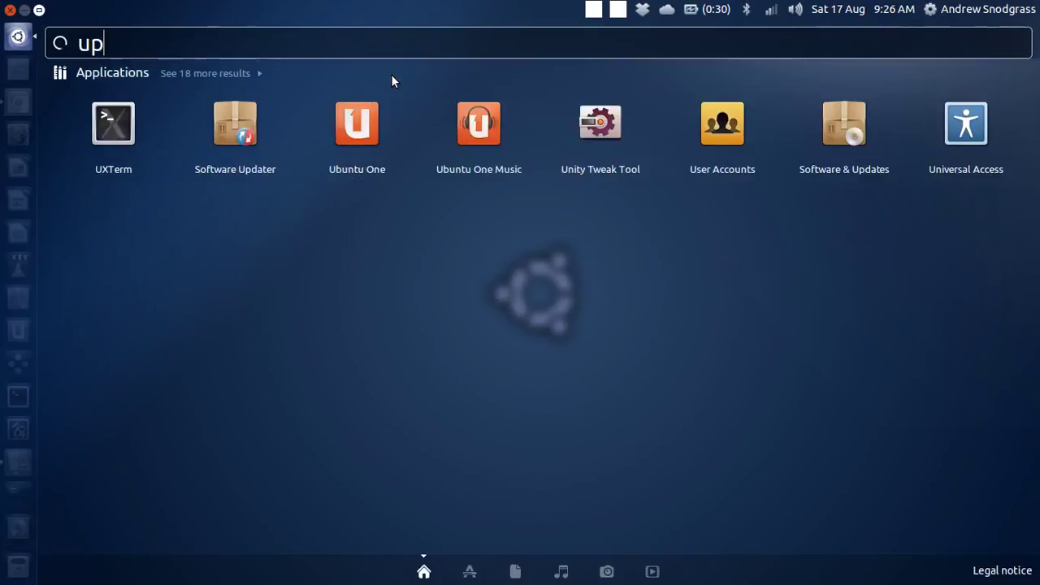
{"action": "type", "text": "date"}
{"action": "key", "text": "Escape"}
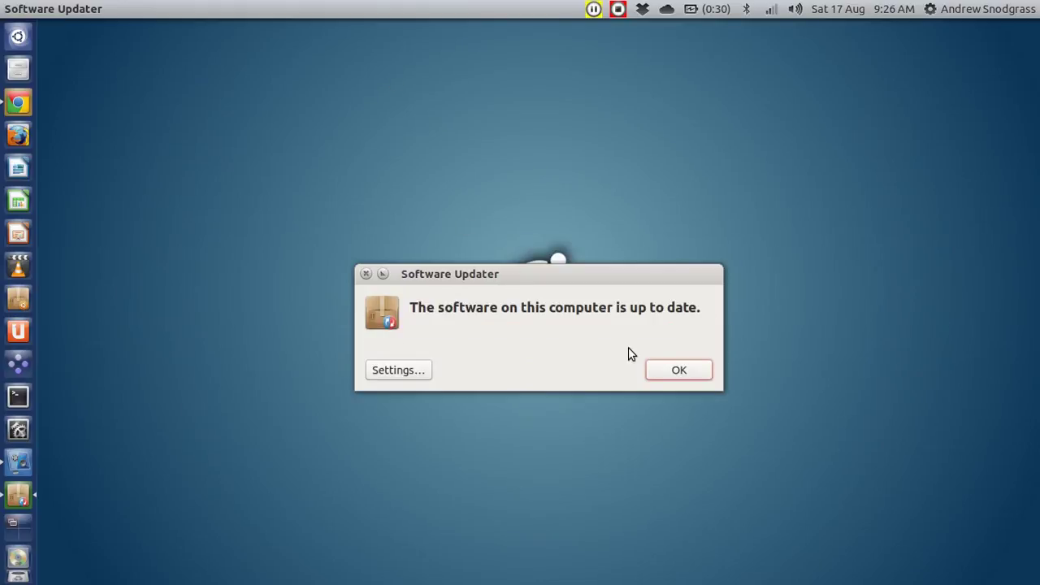
{"action": "left_click", "coordinate": [666, 378]}
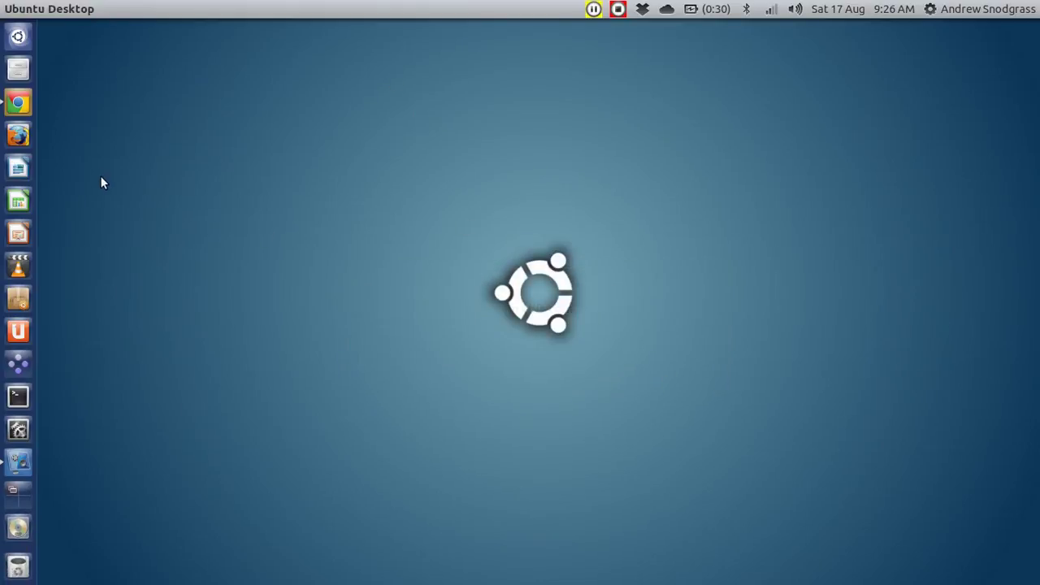
- Run sudo apt-get update from the command history in a new Terminal with the sudo password, and close the terminal
{"action": "left_click", "coordinate": [17, 398]}
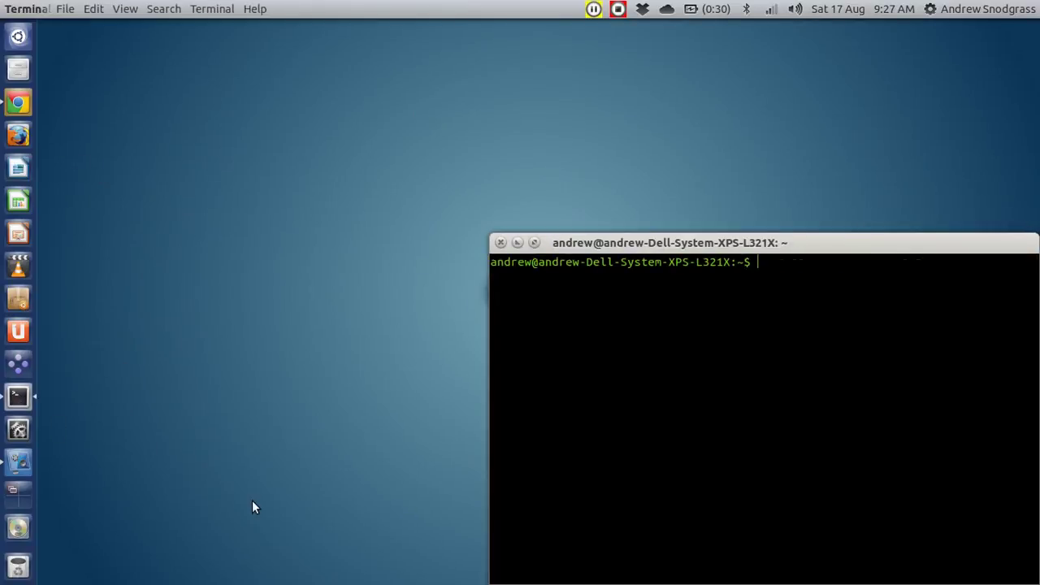
{"action": "key", "text": "Up"}
{"action": "key", "text": "Up"}
{"action": "key", "text": "Up"}
{"action": "key", "text": "Return"}
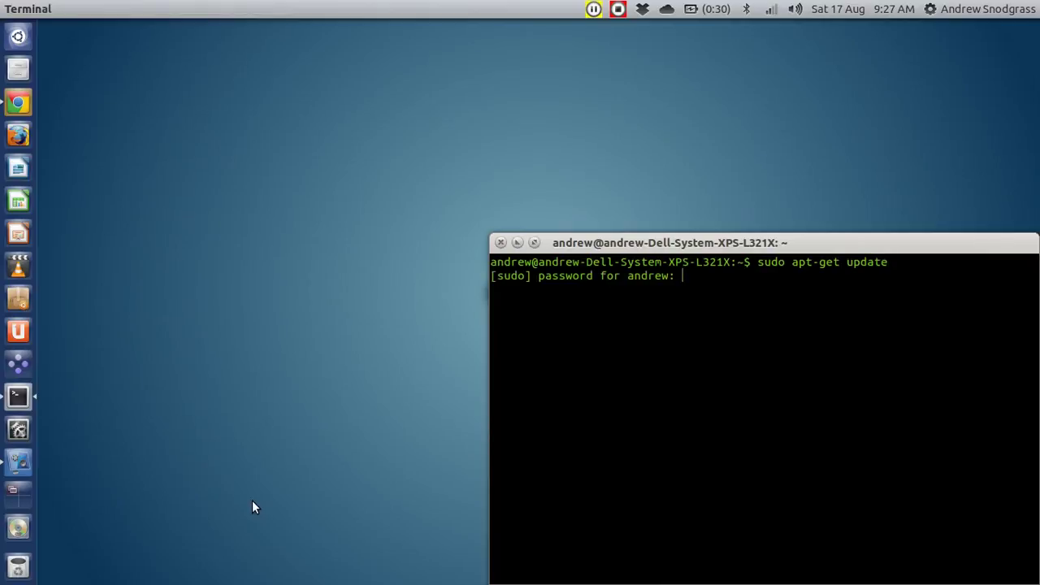
{"action": "key", "text": "Return"}
{"action": "left_click_drag", "start_coordinate": [736, 245], "coordinate": [488, 116]}
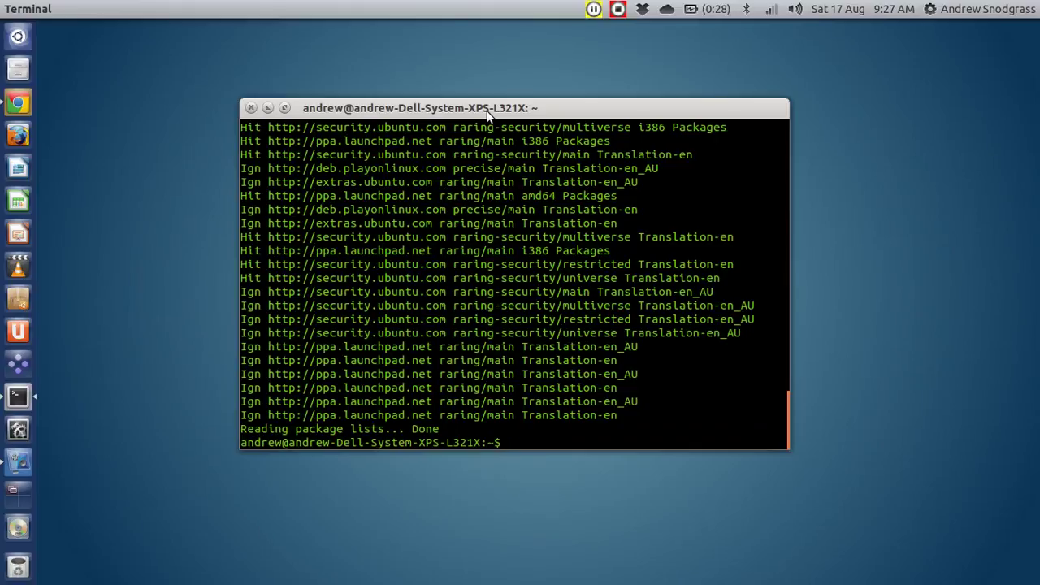
{"action": "key", "text": "ctrl+d"}
- Relaunch PlayOnLinux through a Dash search for "play", dismiss the Wine error and maximise the main window
{"action": "key", "text": "super"}
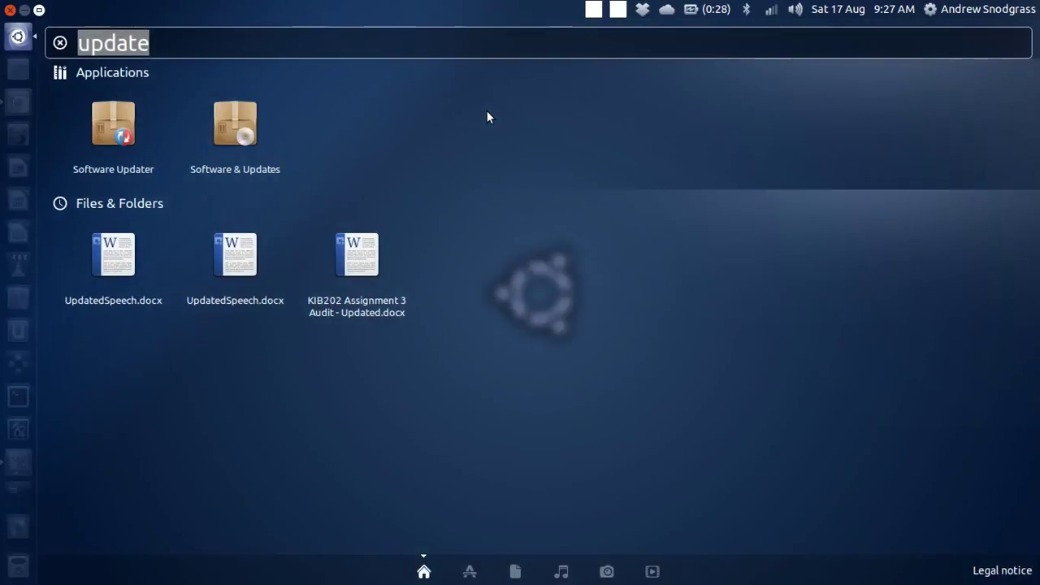
{"action": "type", "text": "play"}
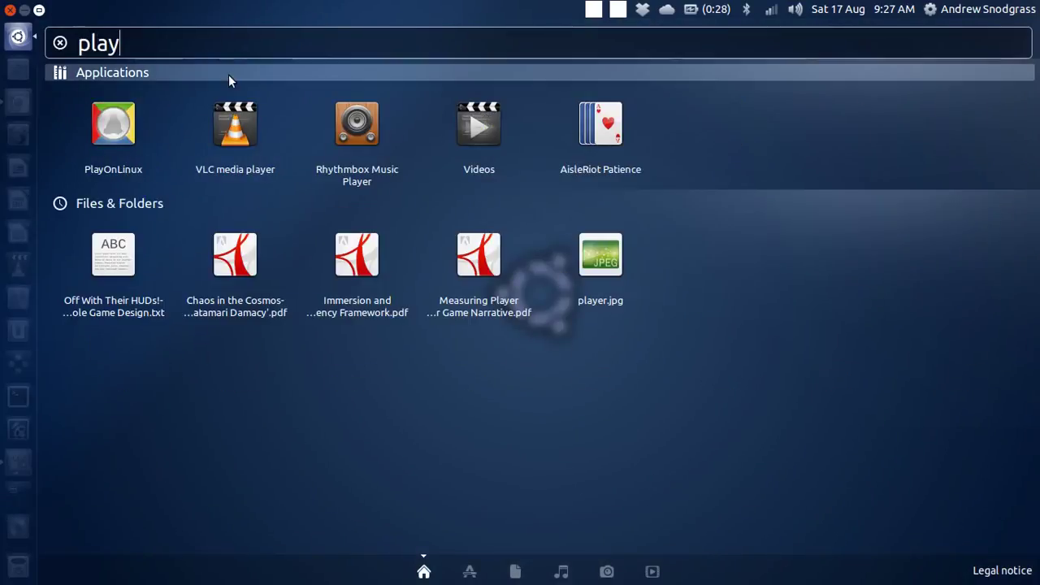
{"action": "left_click", "coordinate": [120, 130]}
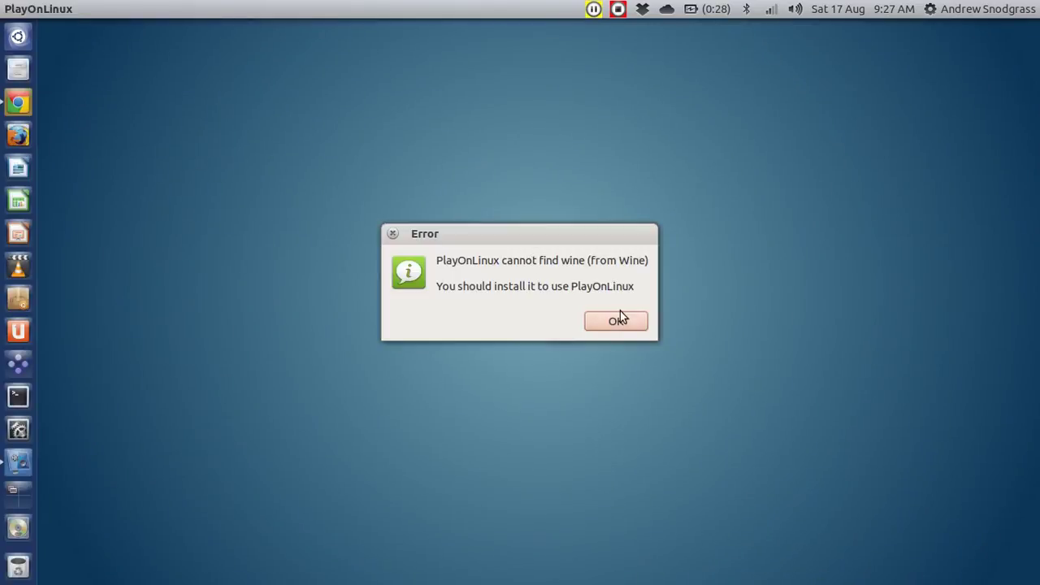
{"action": "left_click", "coordinate": [614, 321]}
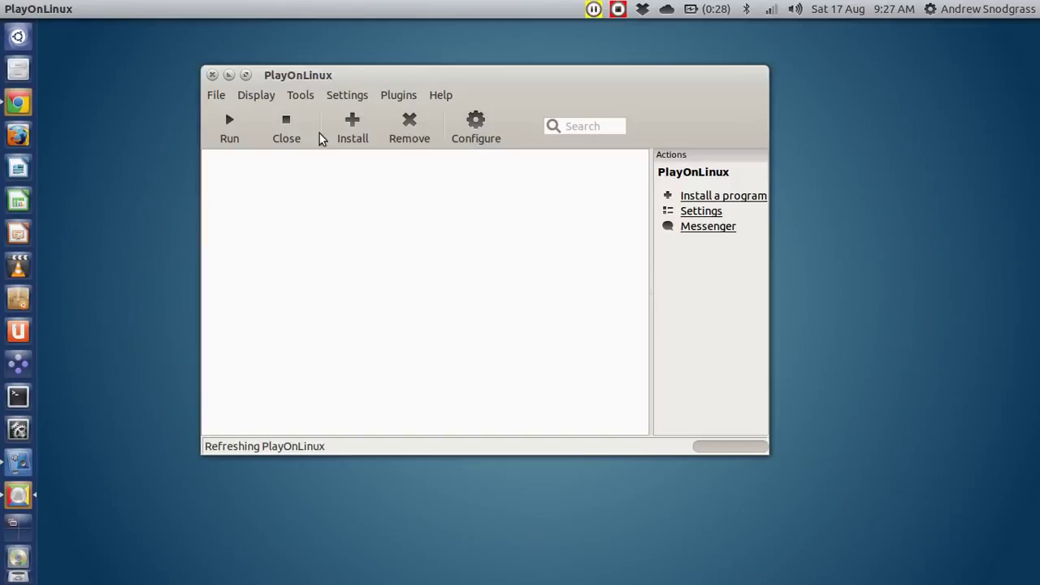
{"action": "left_click", "coordinate": [307, 89]}
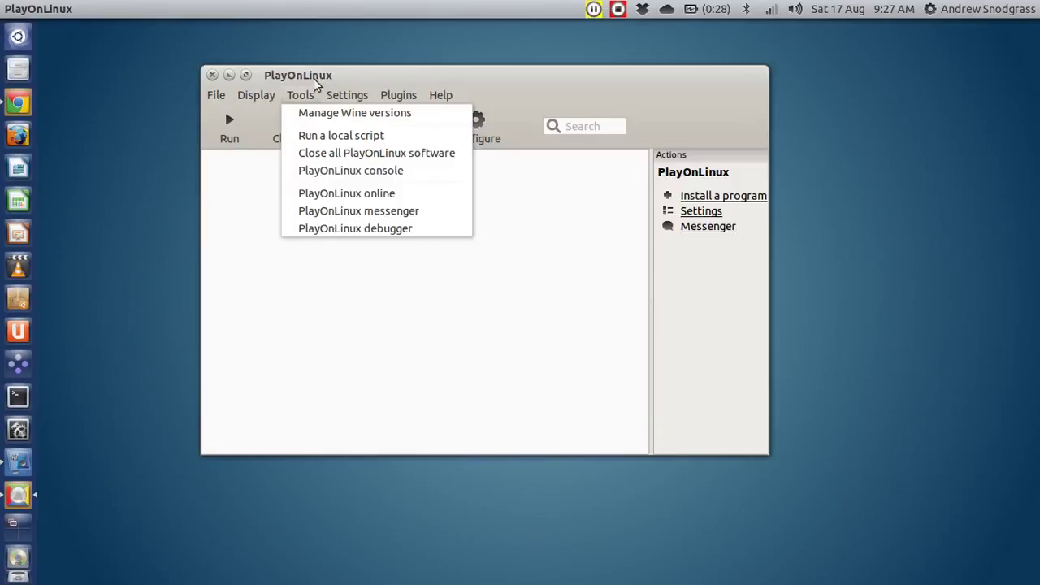
{"action": "left_click", "coordinate": [336, 77]}
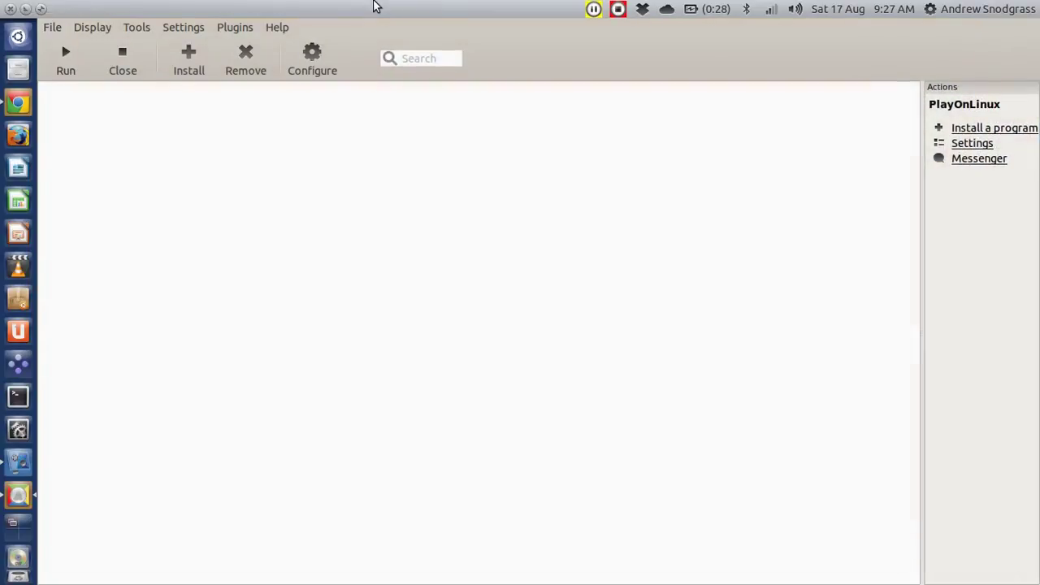
- Open PlayOnLinux's Wine versions manager, look through the available amd64 and x86 versions, and close the manager
{"action": "left_click_drag", "start_coordinate": [374, 82], "coordinate": [373, 5]}
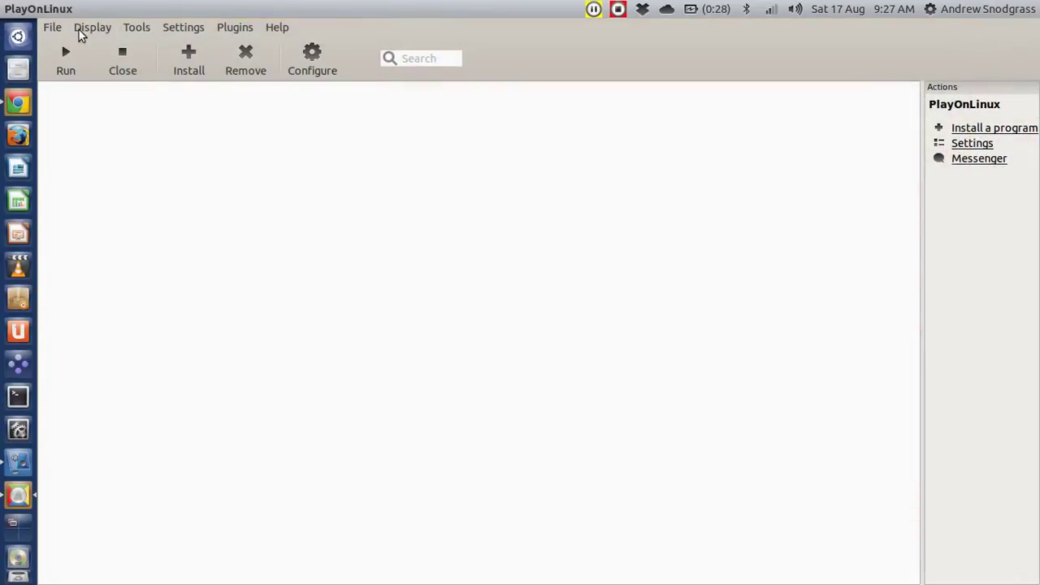
{"action": "left_click", "coordinate": [52, 28]}
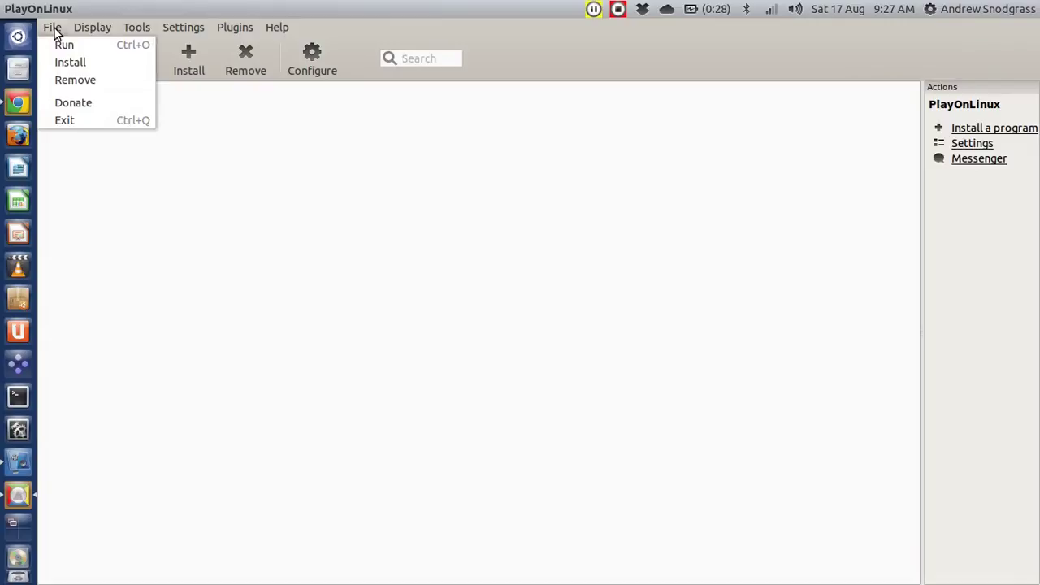
{"action": "mouse_move", "coordinate": [82, 36]}
{"action": "mouse_move", "coordinate": [135, 36]}
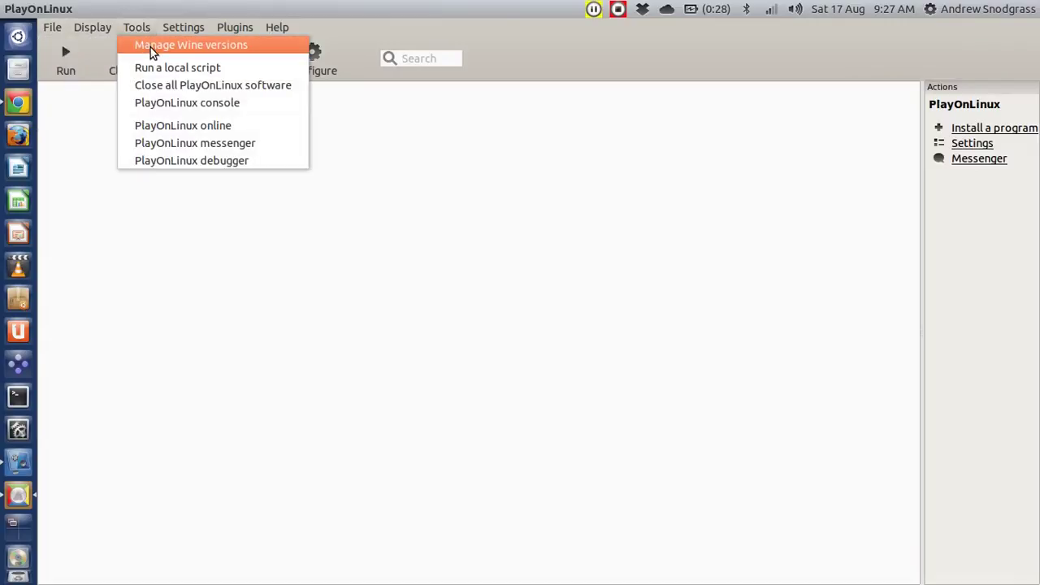
{"action": "left_click", "coordinate": [152, 47]}
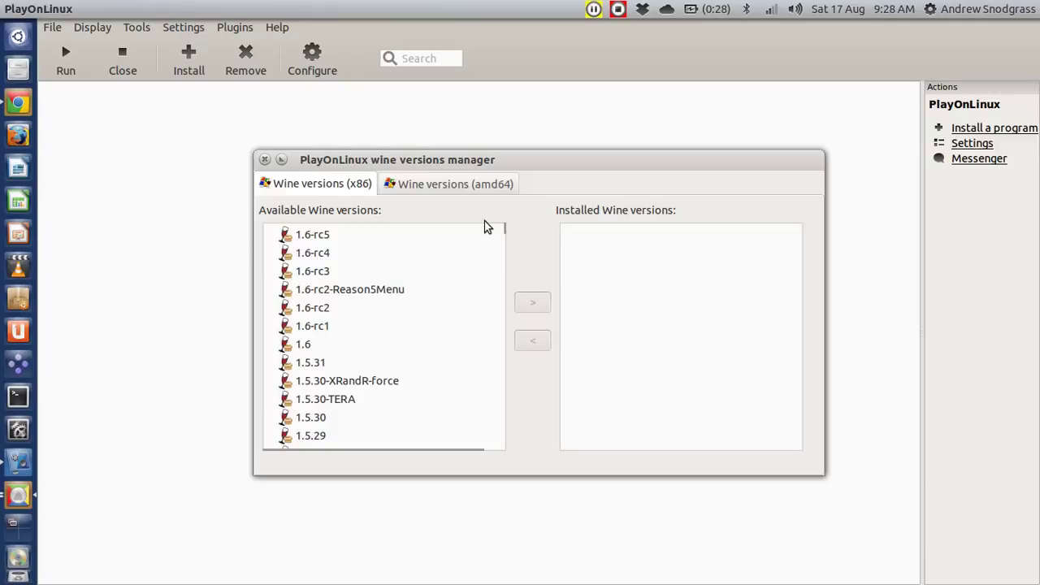
{"action": "left_click", "coordinate": [438, 184]}
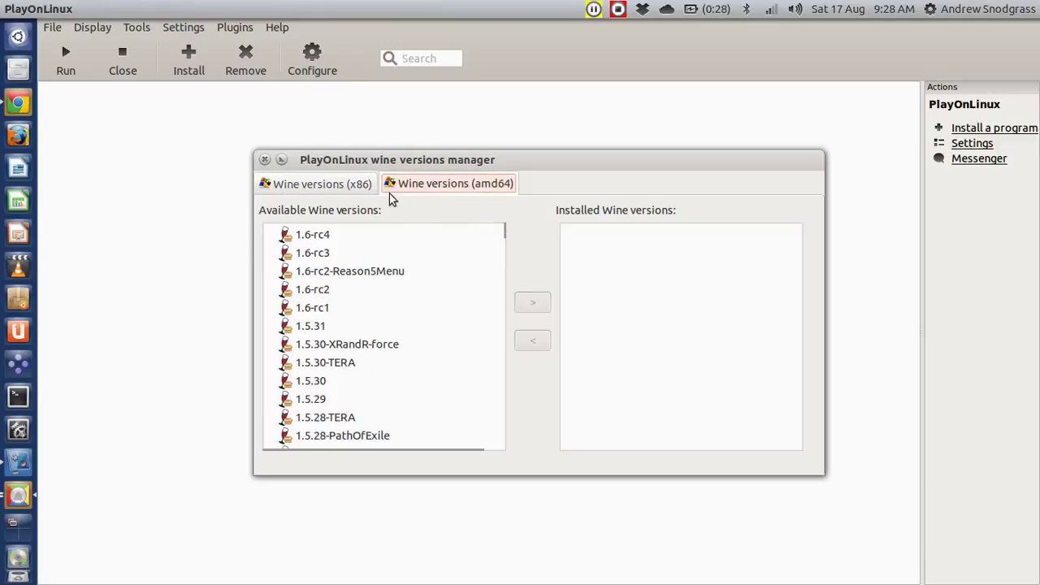
{"action": "left_click", "coordinate": [341, 185]}
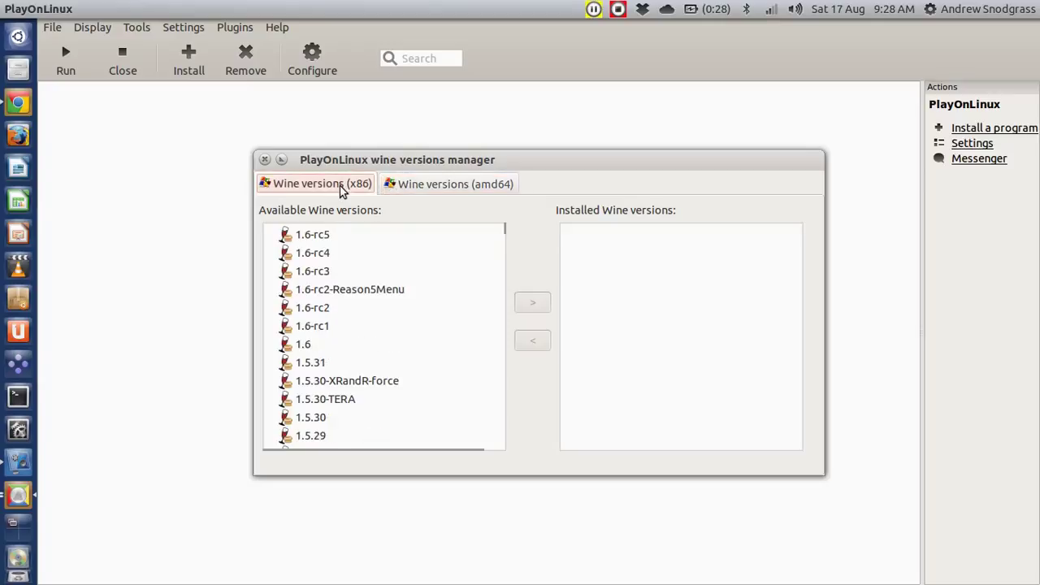
{"action": "left_click", "coordinate": [264, 159]}
{"action": "left_click", "coordinate": [136, 30]}
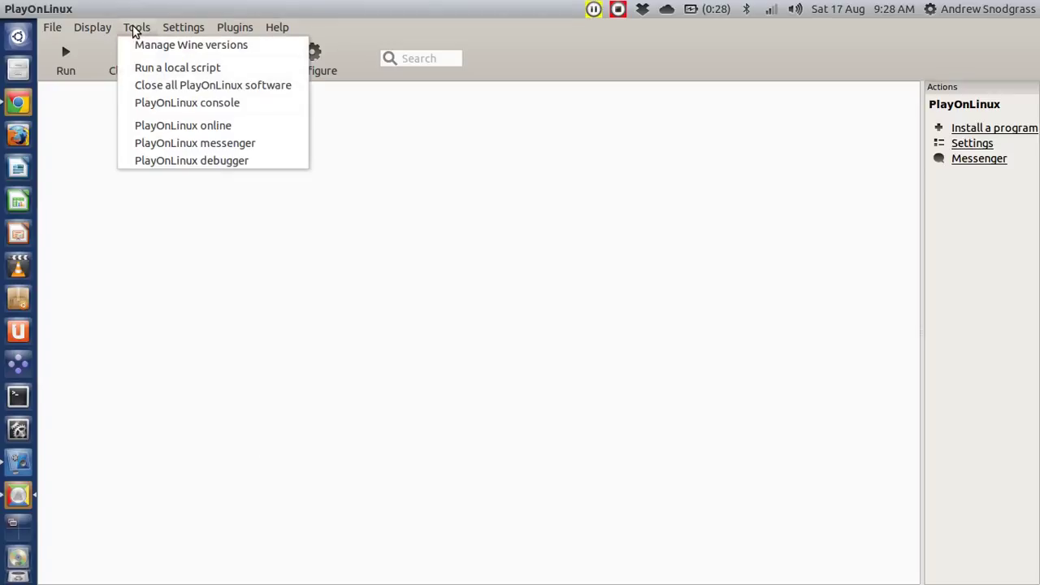
{"action": "mouse_move", "coordinate": [101, 32]}
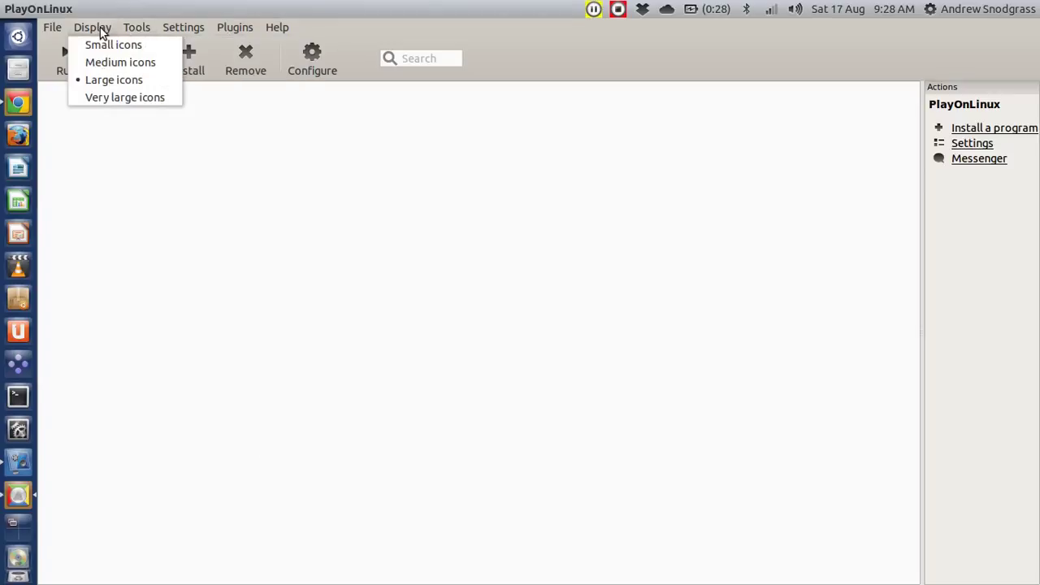
{"action": "mouse_move", "coordinate": [57, 33]}
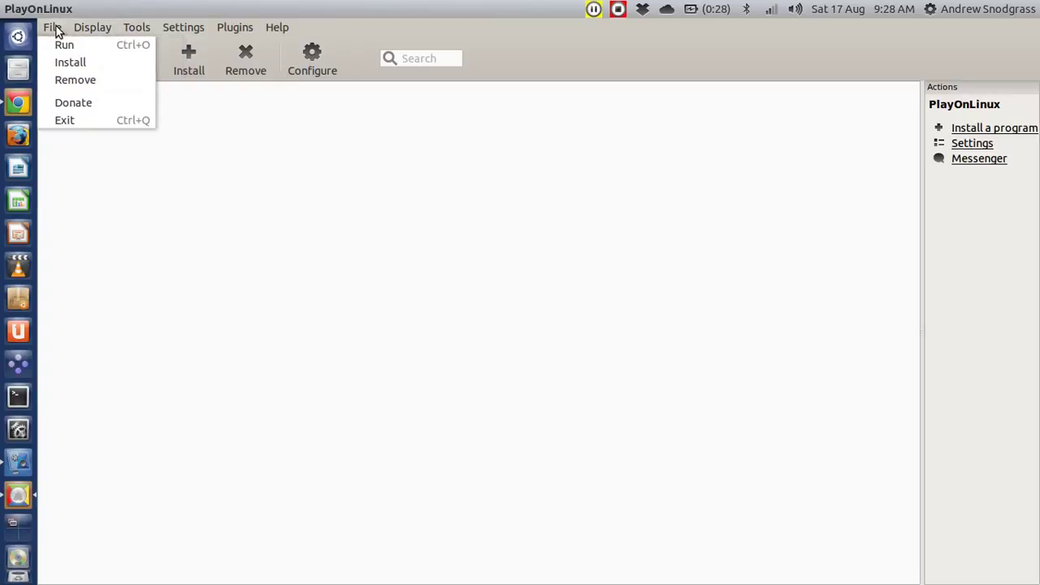
{"action": "mouse_move", "coordinate": [176, 31]}
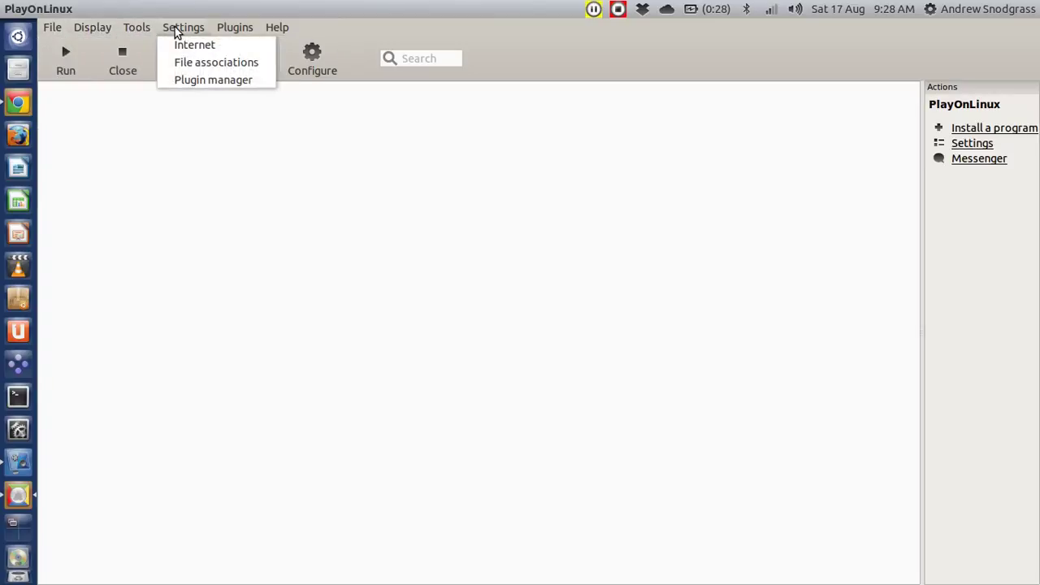
{"action": "mouse_move", "coordinate": [285, 36]}
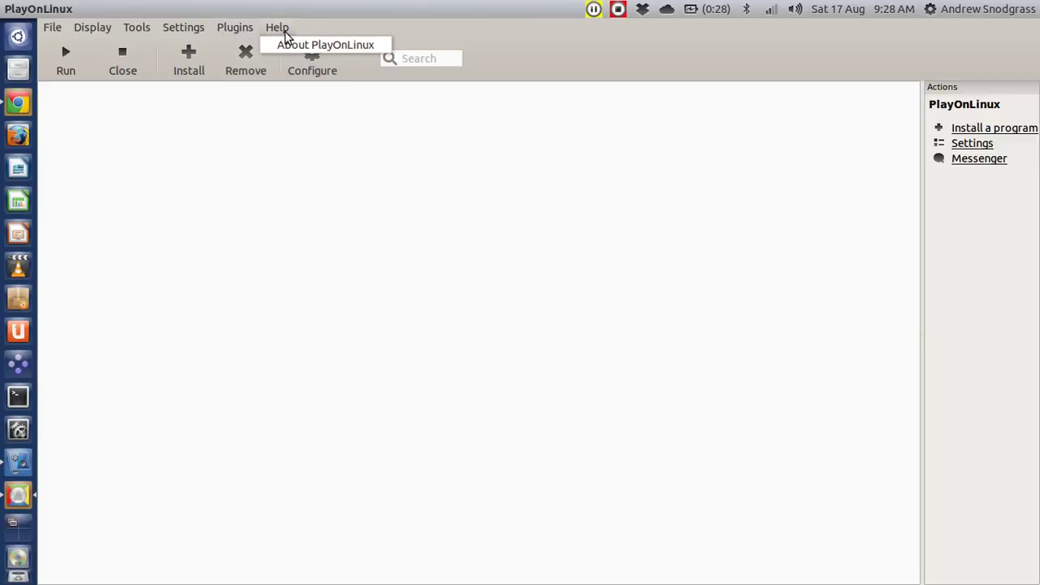
{"action": "left_click", "coordinate": [299, 223]}
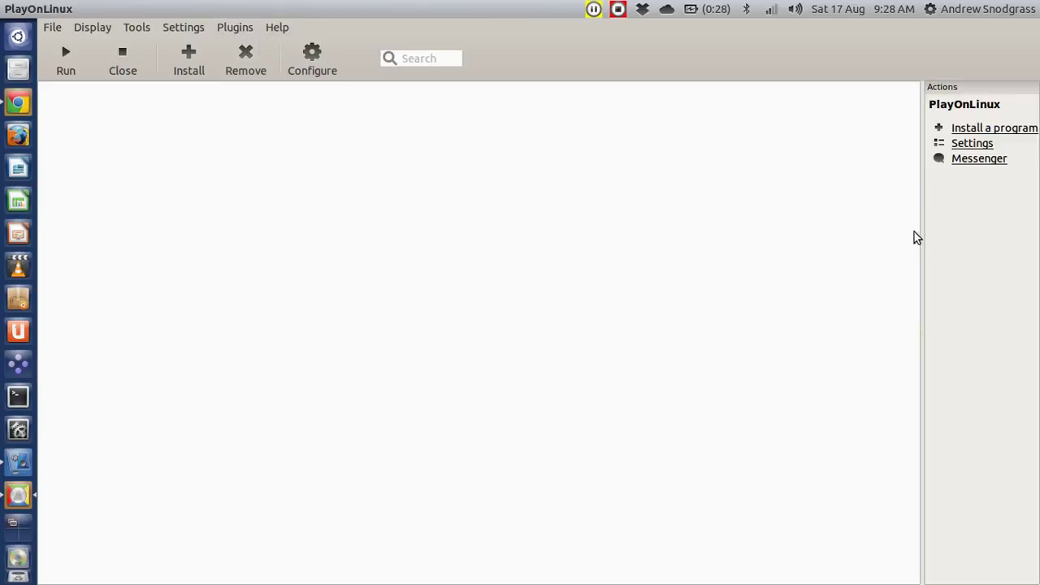
- Switch to Chrome, search Google for "wine" and open the Download page of the WineHQ website
{"action": "left_click_drag", "start_coordinate": [662, 9], "coordinate": [499, 102]}
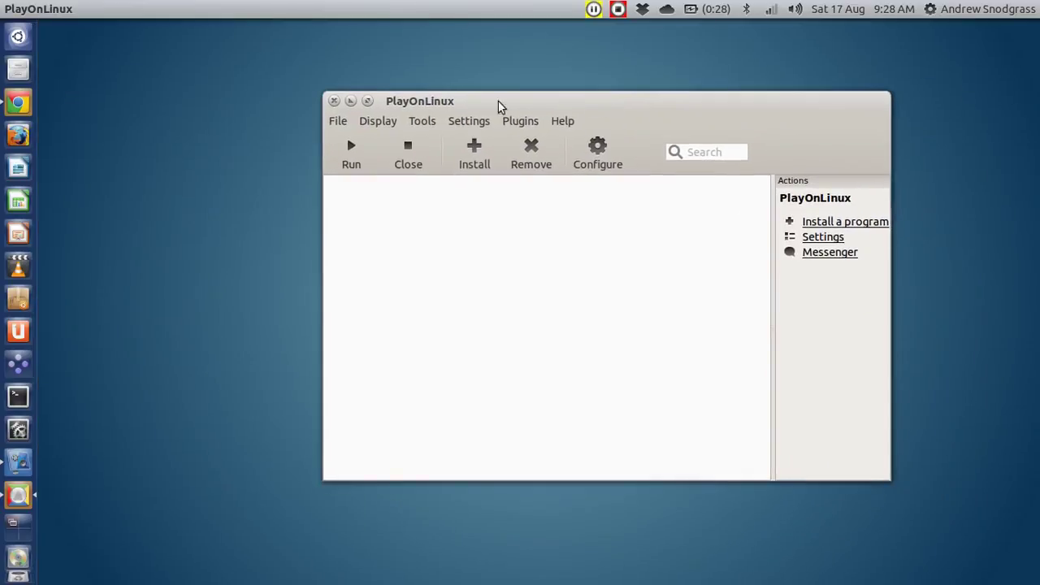
{"action": "left_click", "coordinate": [25, 101]}
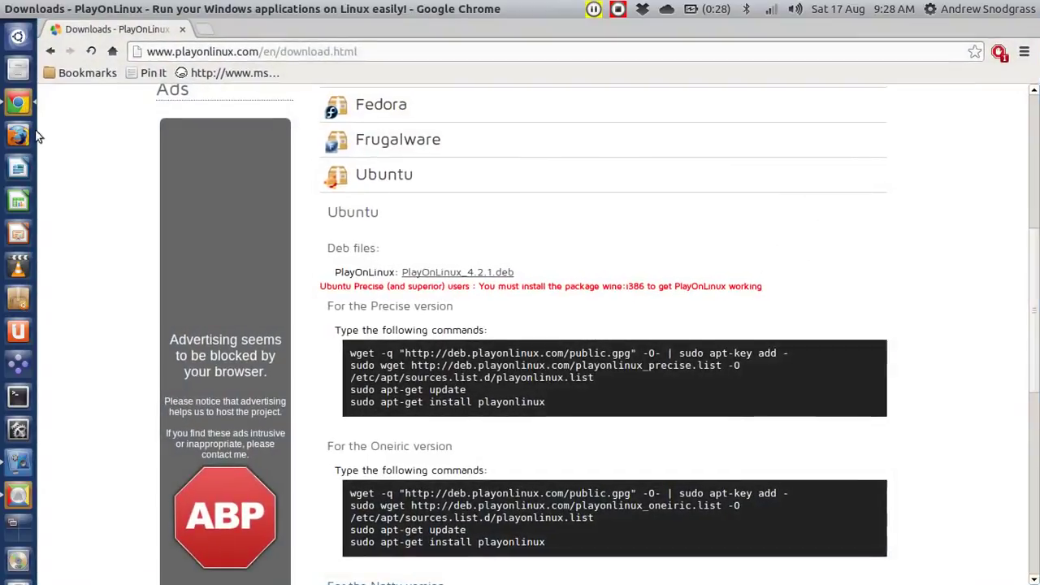
{"action": "key", "text": "ctrl+l"}
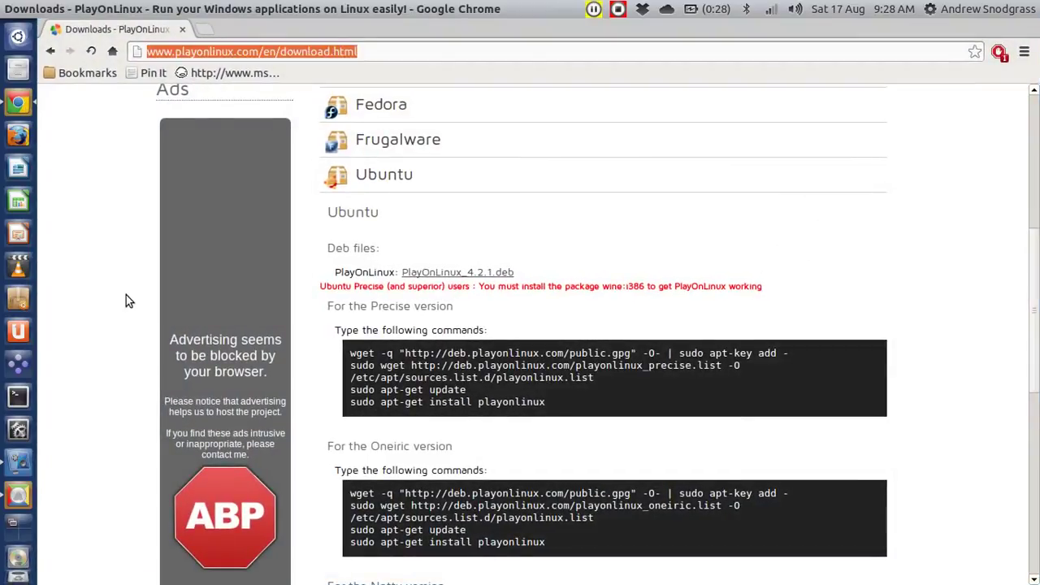
{"action": "type", "text": "wine"}
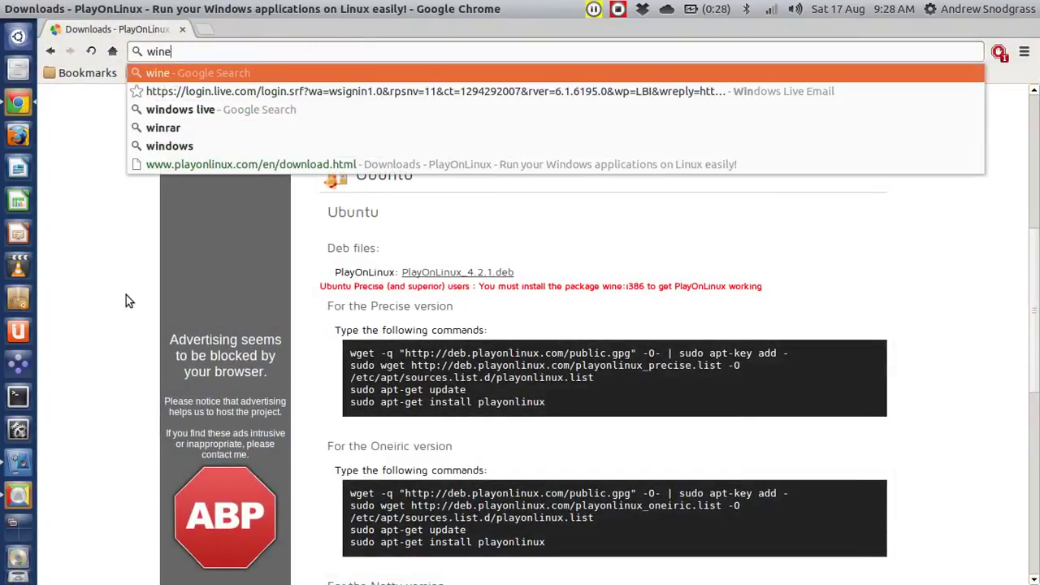
{"action": "key", "text": "Return"}
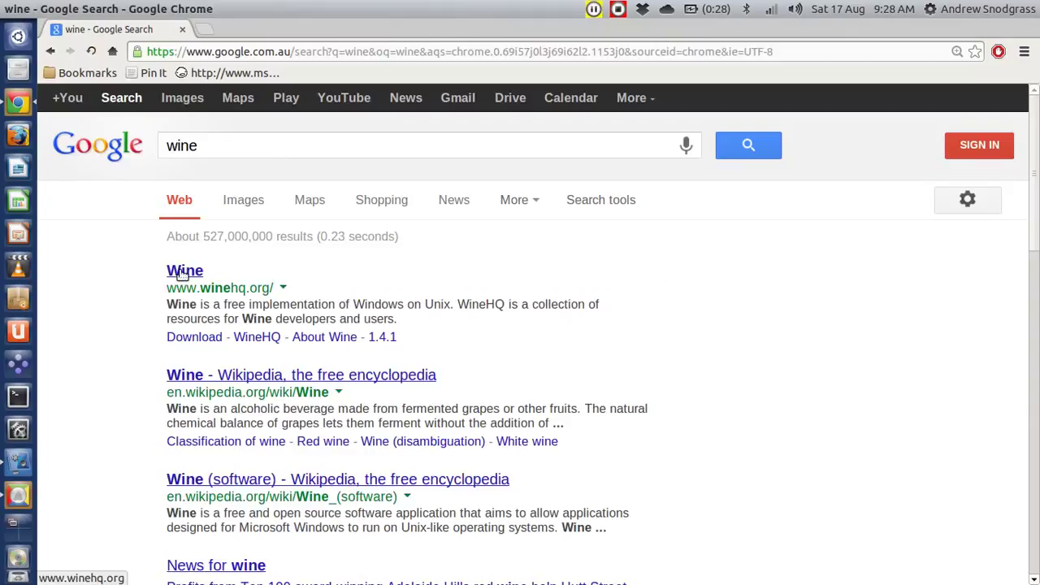
{"action": "left_click", "coordinate": [182, 274]}
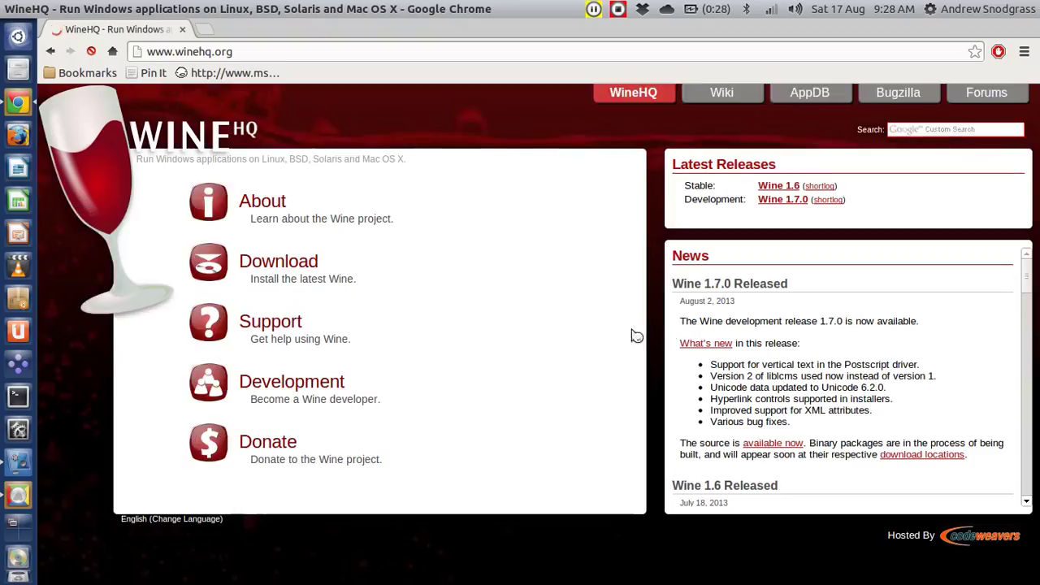
{"action": "left_click", "coordinate": [271, 261]}
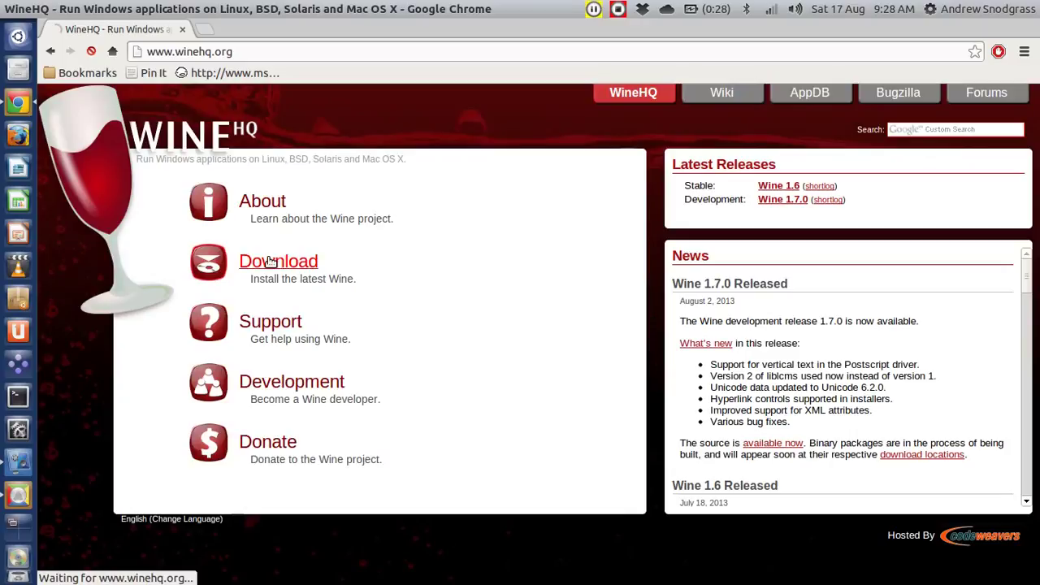
- Close PlayOnLinux and open the Ubuntu packages page from WineHQ's binary downloads list
{"action": "key", "text": "alt+Tab"}
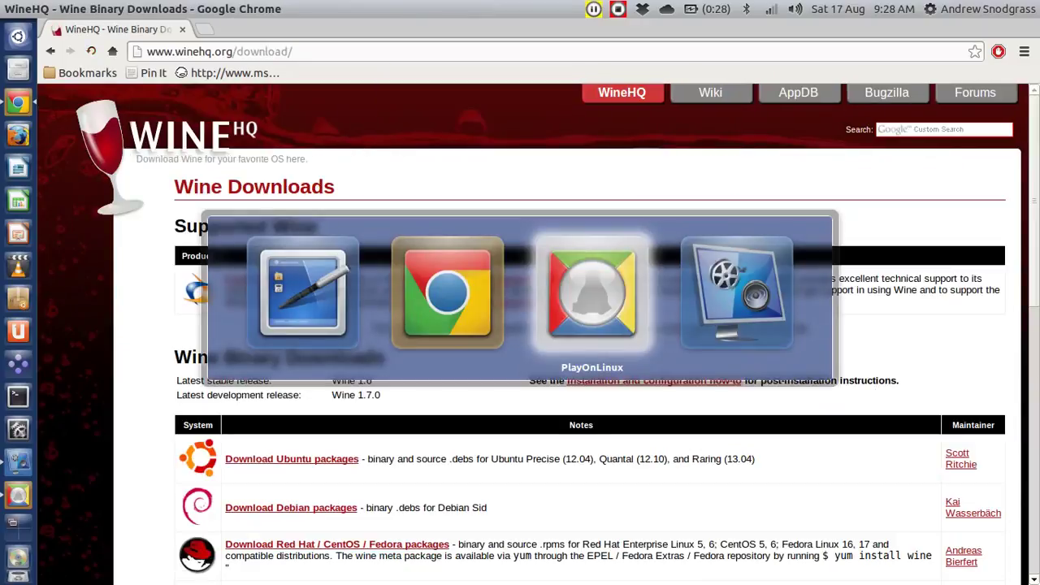
{"action": "key", "text": "alt+Tab"}
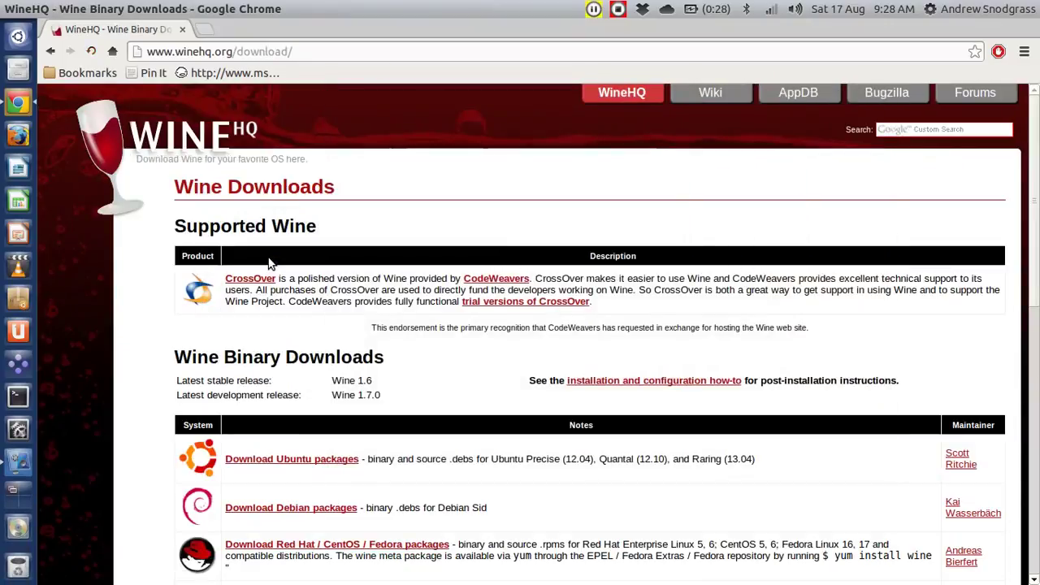
{"action": "scroll", "coordinate": [498, 237], "scroll_direction": "down", "scroll_amount": 3}
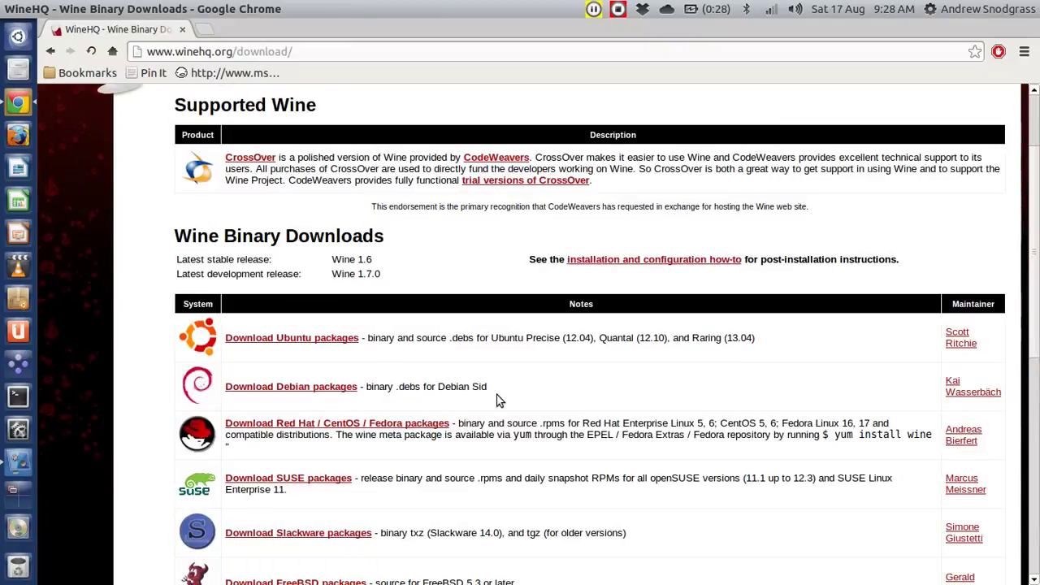
{"action": "left_click", "coordinate": [322, 341]}
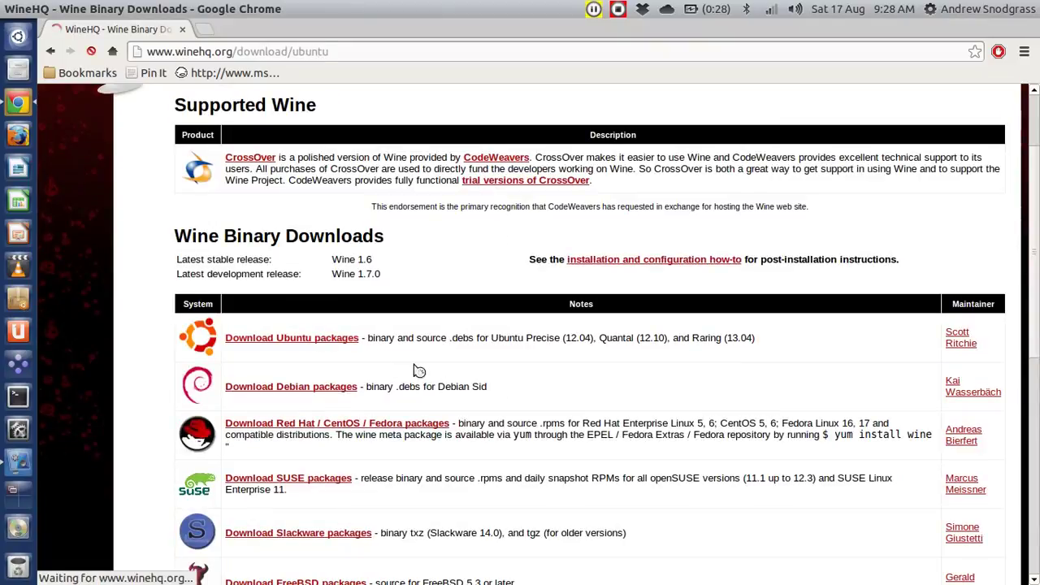
- Enlarge the WineHQ Ubuntu page and read its instructions for adding the PPA repository and installing Wine
{"action": "scroll", "coordinate": [709, 410], "scroll_direction": "down", "scroll_amount": 10}
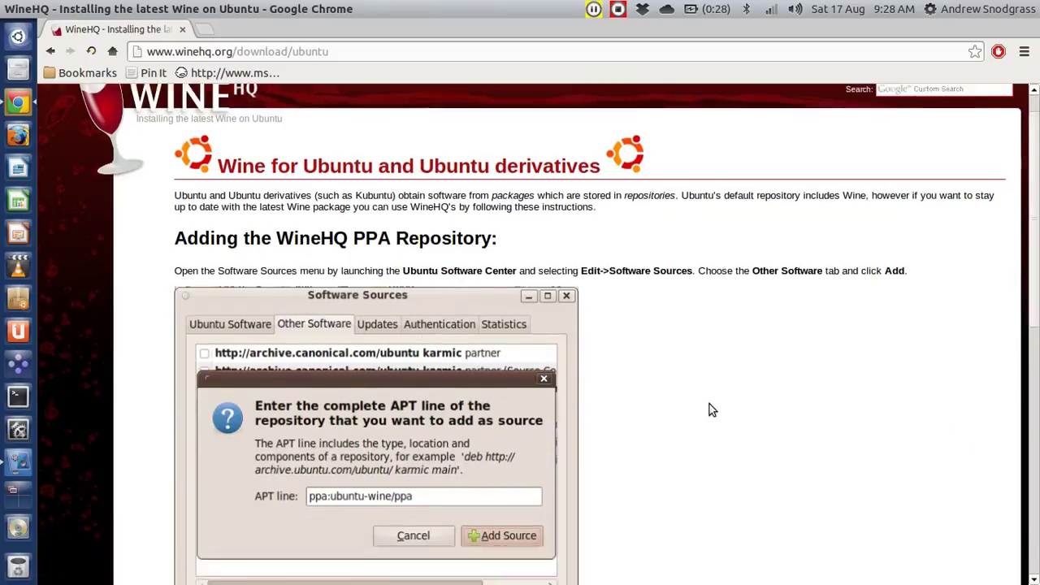
{"action": "scroll", "coordinate": [709, 404], "scroll_direction": "down", "scroll_amount": 3}
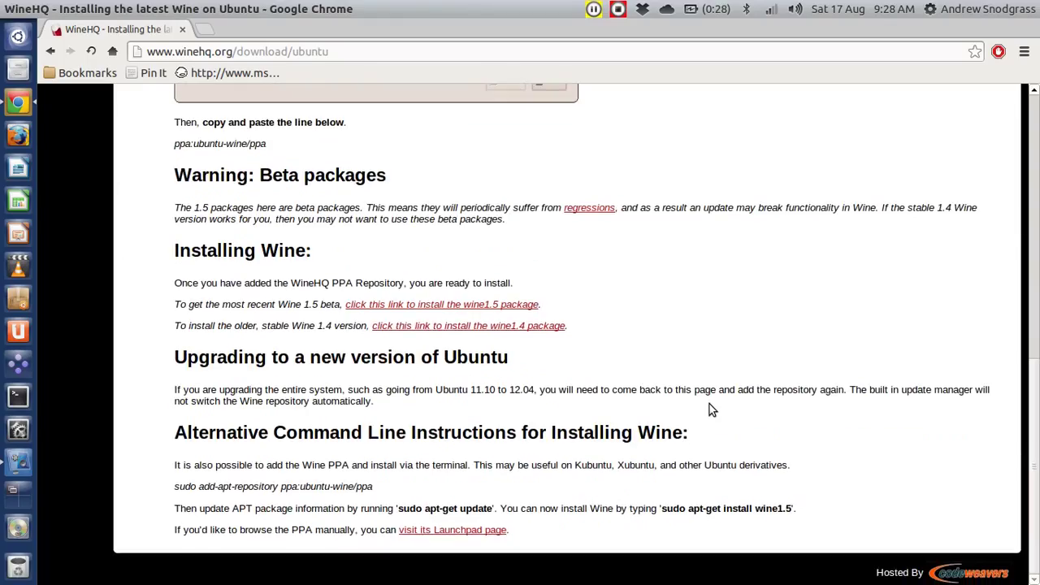
{"action": "key", "text": "ctrl+plus"}
{"action": "key", "text": "ctrl+plus"}
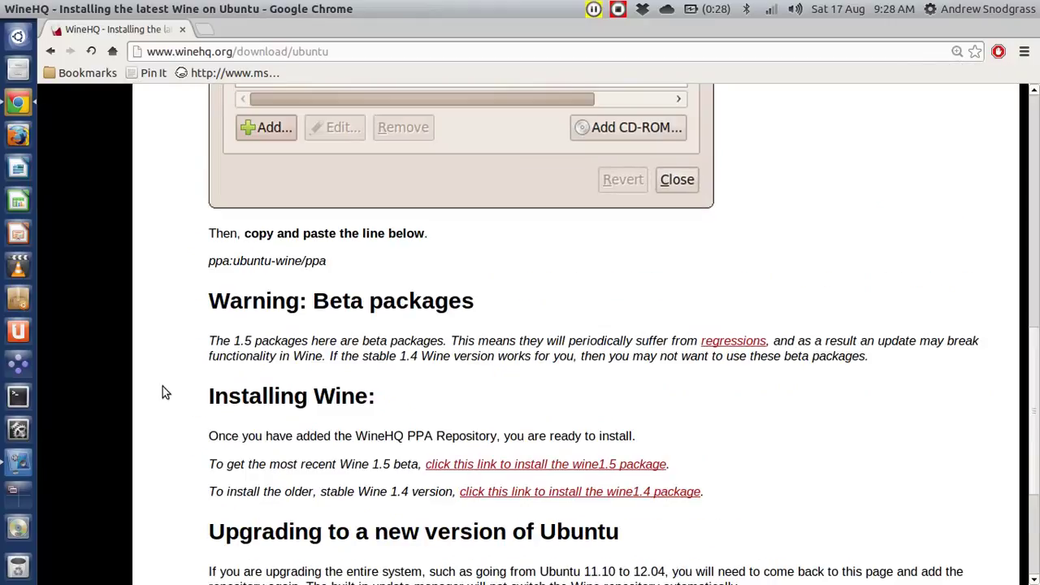
{"action": "scroll", "coordinate": [163, 387], "scroll_direction": "up", "scroll_amount": 10}
{"action": "scroll", "coordinate": [163, 387], "scroll_direction": "up", "scroll_amount": 2}
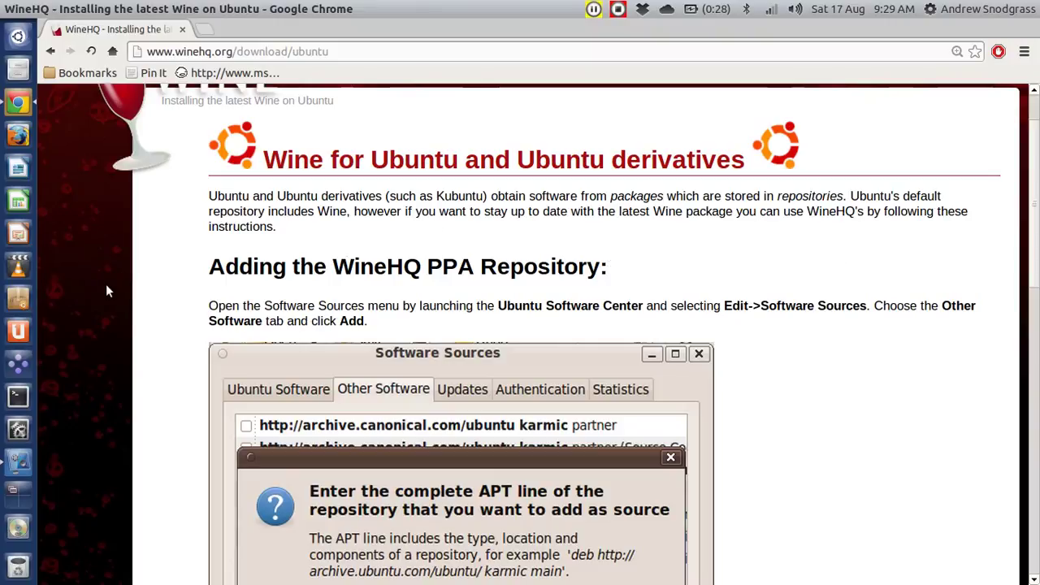
{"action": "scroll", "coordinate": [157, 321], "scroll_direction": "down", "scroll_amount": 10}
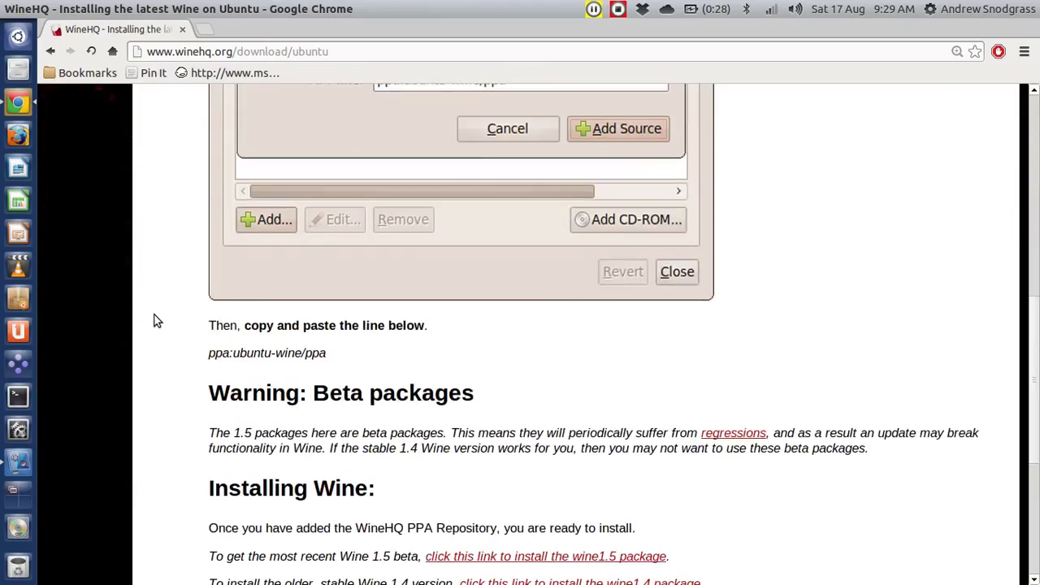
{"action": "scroll", "coordinate": [157, 321], "scroll_direction": "up", "scroll_amount": 6}
{"action": "scroll", "coordinate": [449, 192], "scroll_direction": "up", "scroll_amount": 2}
{"action": "right_click", "coordinate": [449, 182]}
{"action": "right_click", "coordinate": [171, 290]}
{"action": "left_click", "coordinate": [176, 294]}
{"action": "right_click", "coordinate": [172, 290]}
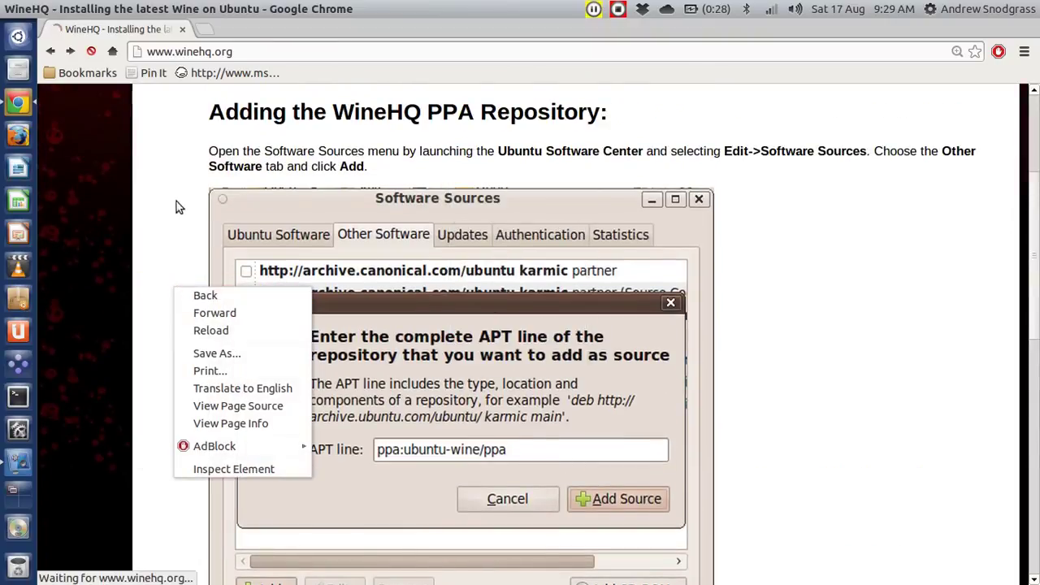
{"action": "left_click", "coordinate": [73, 52]}
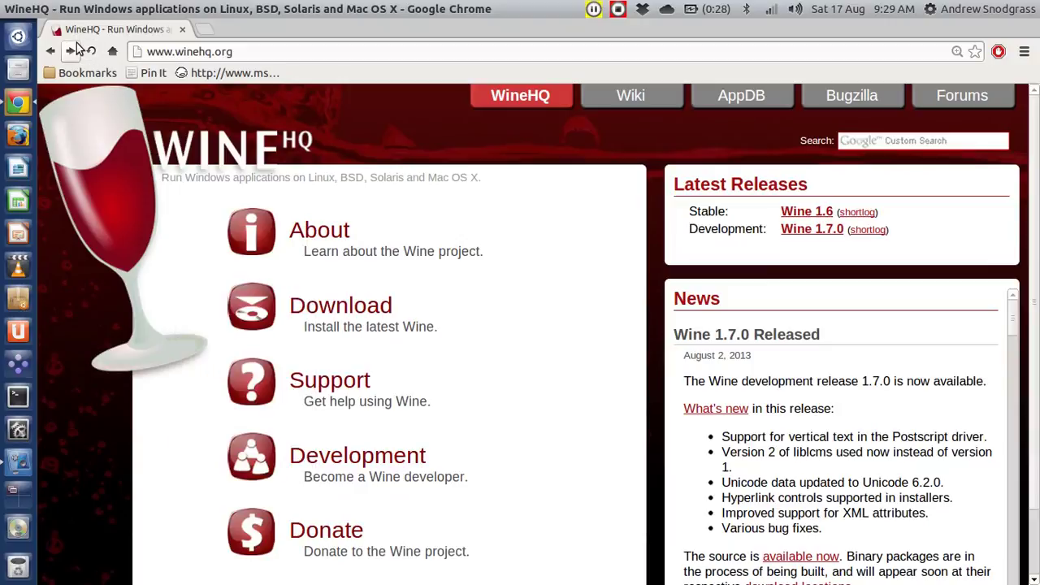
{"action": "left_click", "coordinate": [71, 59]}
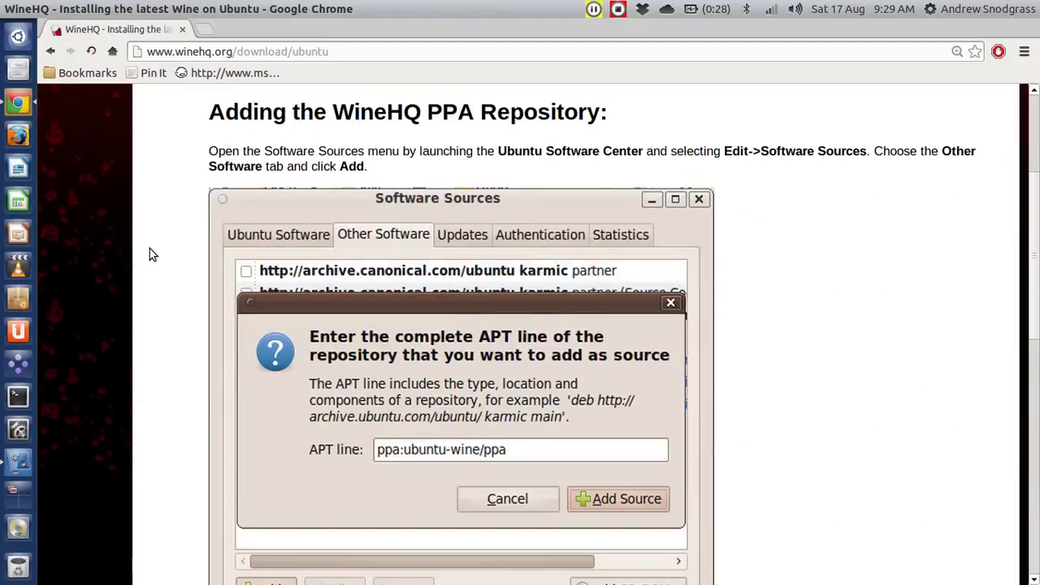
- Highlight the line ppa:ubuntu-wine/ppa in the WineHQ instructions, check the install section below it, and launch Ubuntu Software Center
{"action": "scroll", "coordinate": [149, 249], "scroll_direction": "down", "scroll_amount": 5}
{"action": "scroll", "coordinate": [149, 249], "scroll_direction": "down", "scroll_amount": 2}
{"action": "right_click", "coordinate": [150, 249]}
{"action": "left_click", "coordinate": [372, 283]}
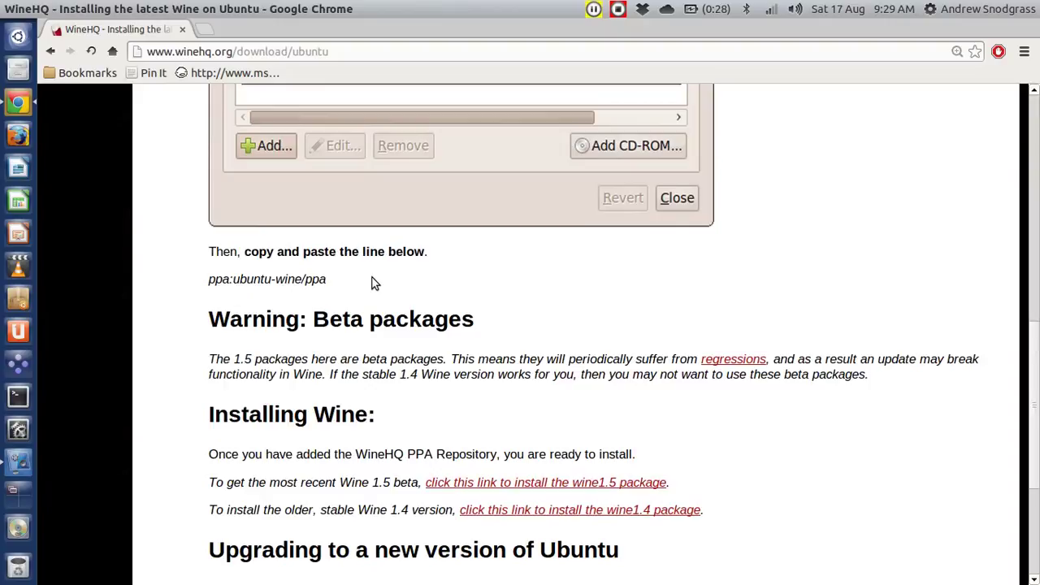
{"action": "left_click_drag", "start_coordinate": [330, 283], "coordinate": [208, 284]}
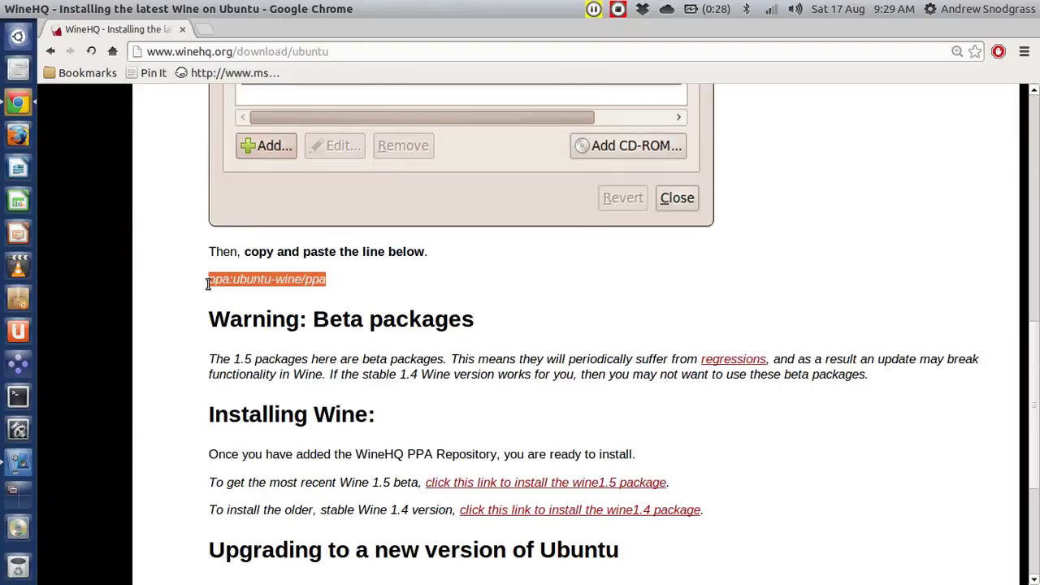
{"action": "left_click", "coordinate": [177, 387]}
{"action": "scroll", "coordinate": [177, 387], "scroll_direction": "down", "scroll_amount": 3}
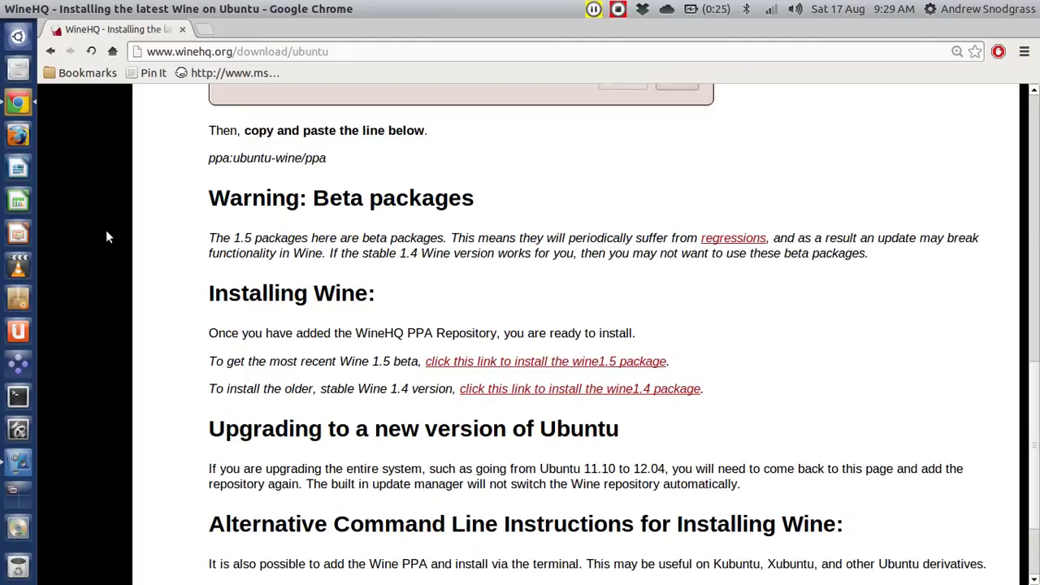
{"action": "left_click", "coordinate": [18, 299]}
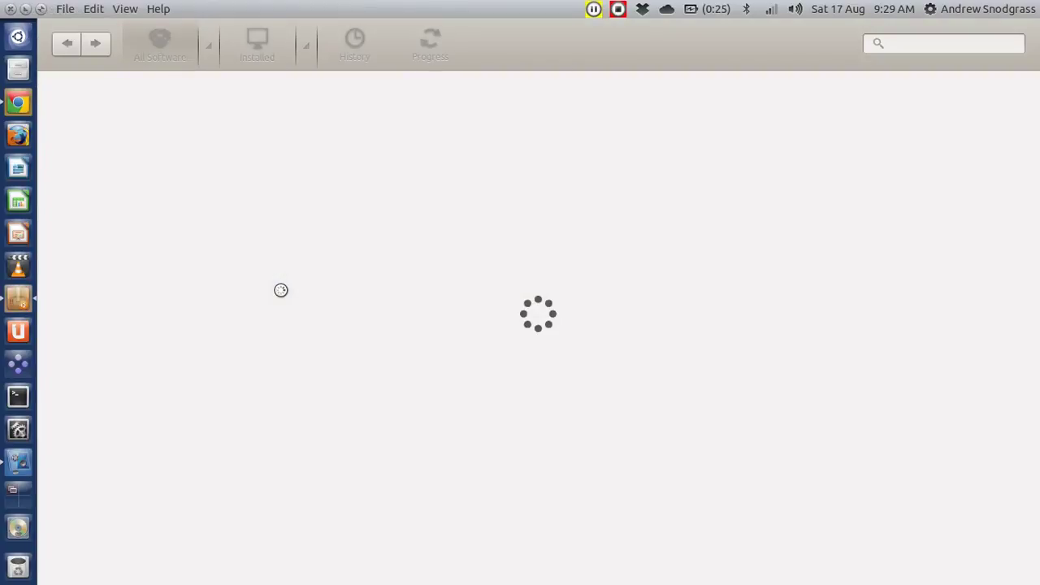
- Search the software catalogue for wine and check the Microsoft Windows Compatibility Layer (meta-package) details against the WineHQ page
{"action": "type", "text": "wine"}
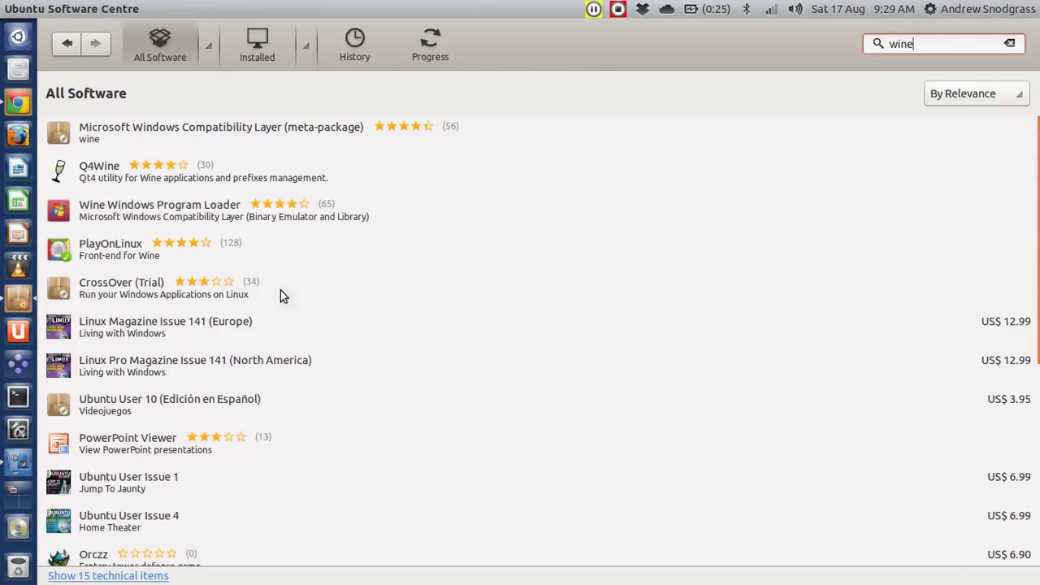
{"action": "left_click", "coordinate": [249, 135]}
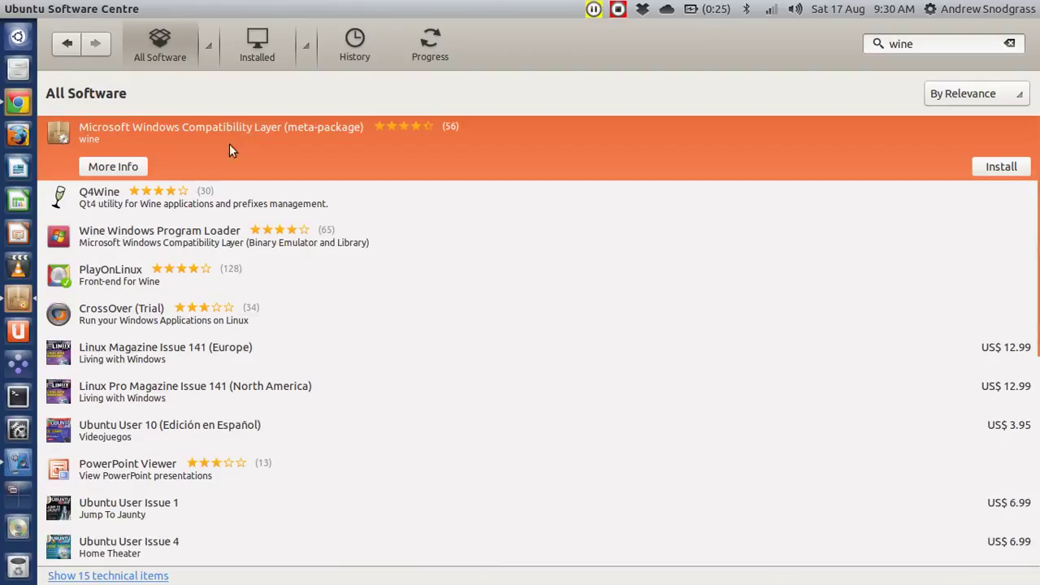
{"action": "left_click", "coordinate": [127, 174]}
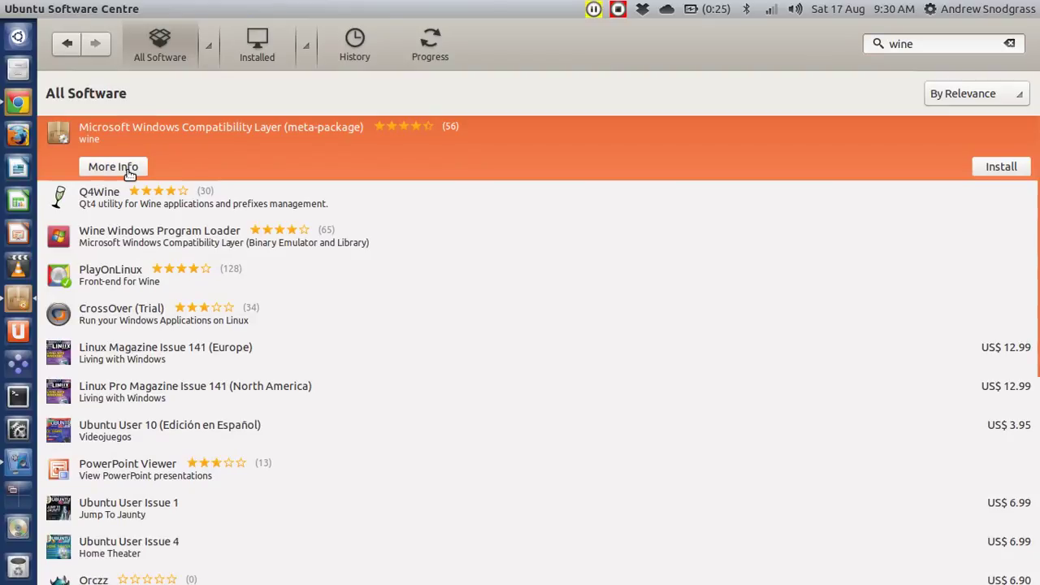
{"action": "scroll", "coordinate": [251, 193], "scroll_direction": "down", "scroll_amount": 10}
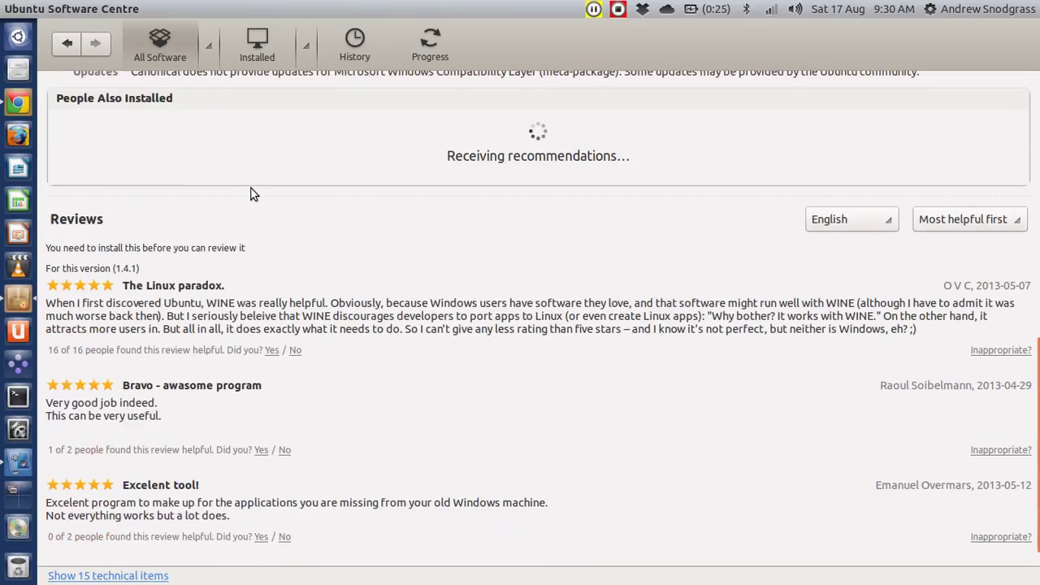
{"action": "scroll", "coordinate": [251, 194], "scroll_direction": "up", "scroll_amount": 8}
{"action": "key", "text": "alt+Tab"}
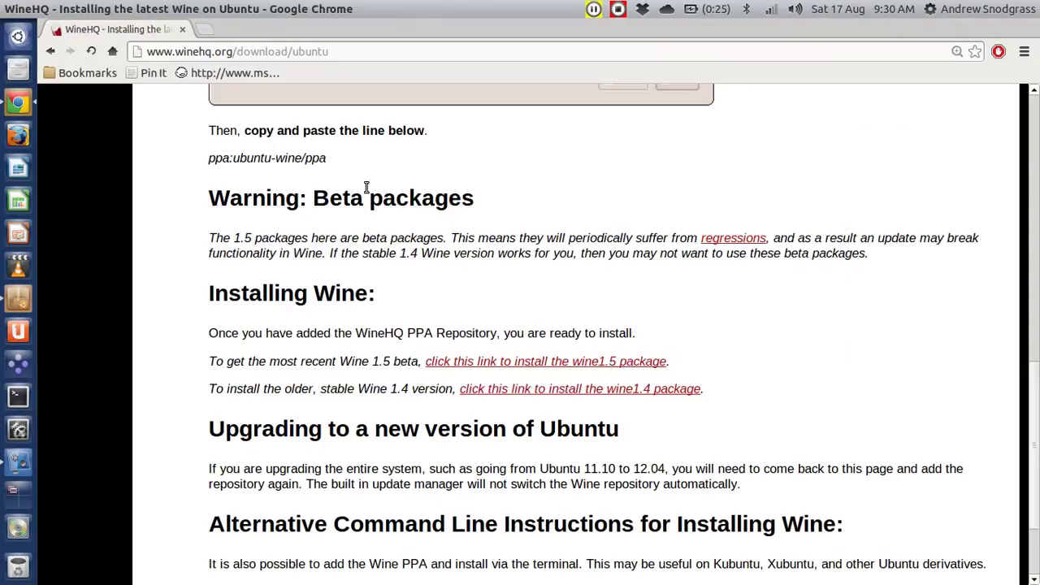
{"action": "key", "text": "alt+Tab"}
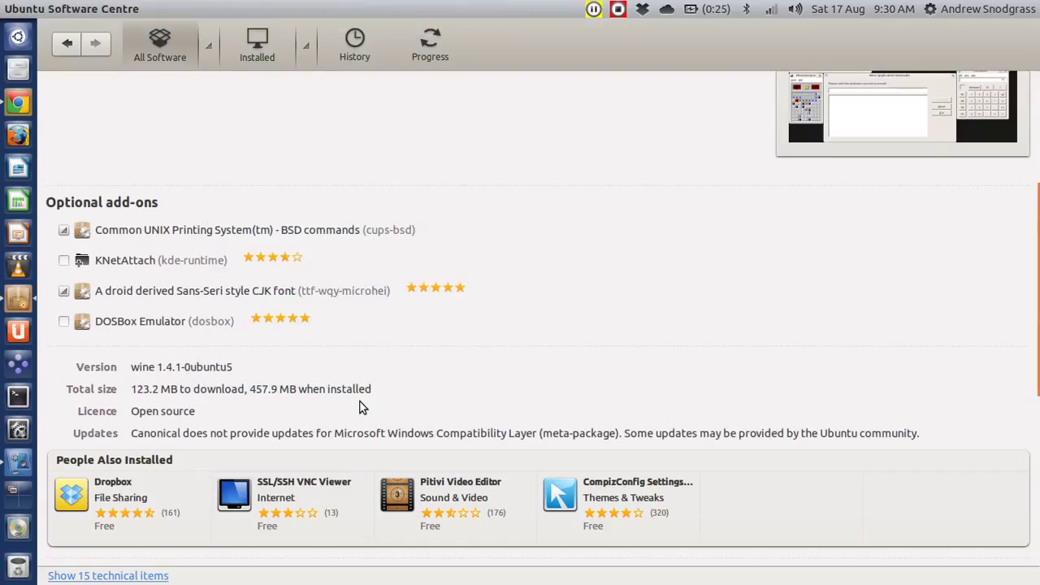
- Return to the wine search results and examine the details and reviews of Wine Windows Program Loader
{"action": "left_click", "coordinate": [67, 43]}
{"action": "left_click", "coordinate": [232, 138]}
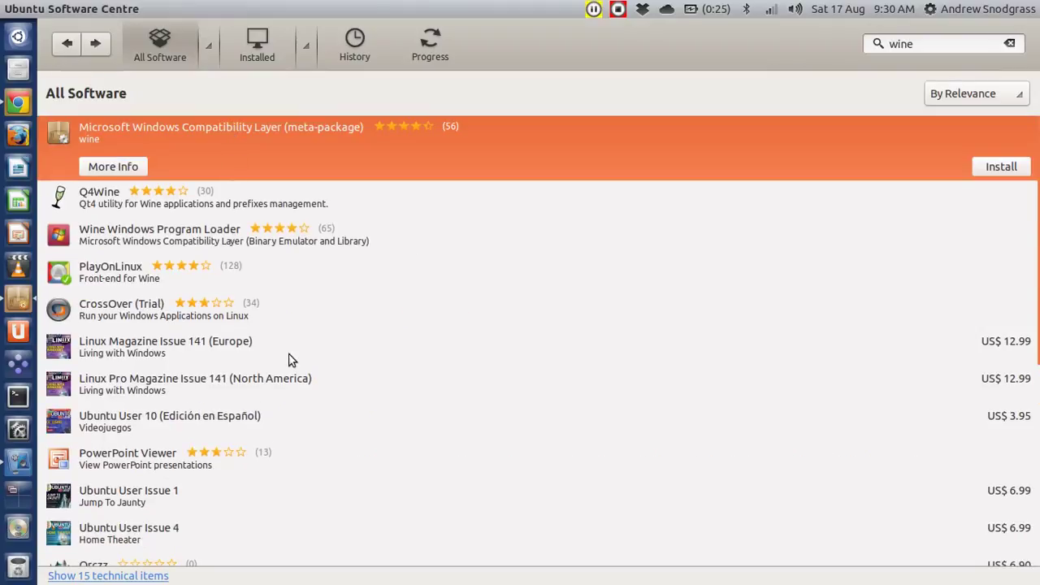
{"action": "left_click", "coordinate": [200, 240]}
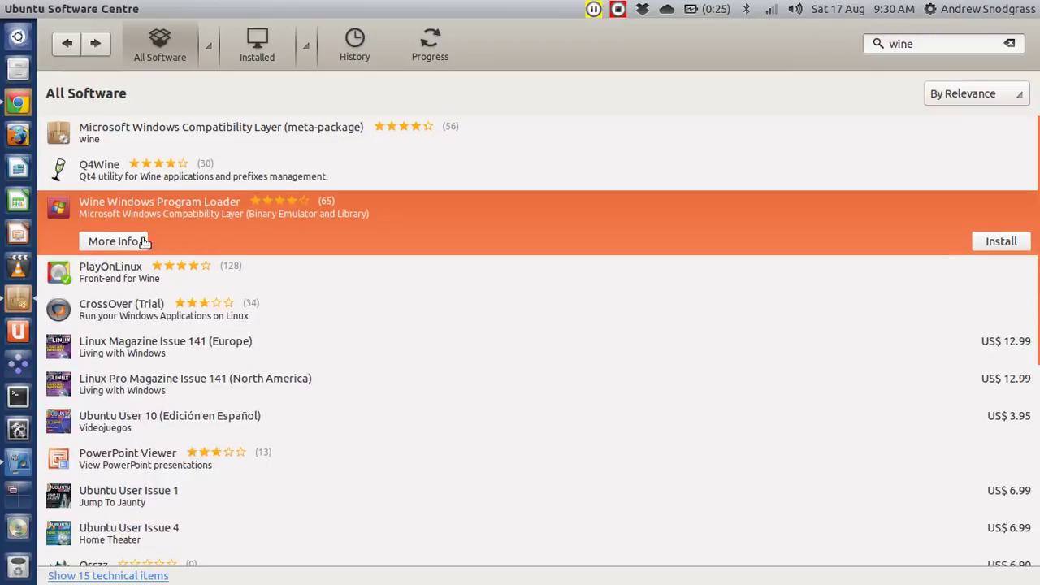
{"action": "left_click", "coordinate": [112, 242]}
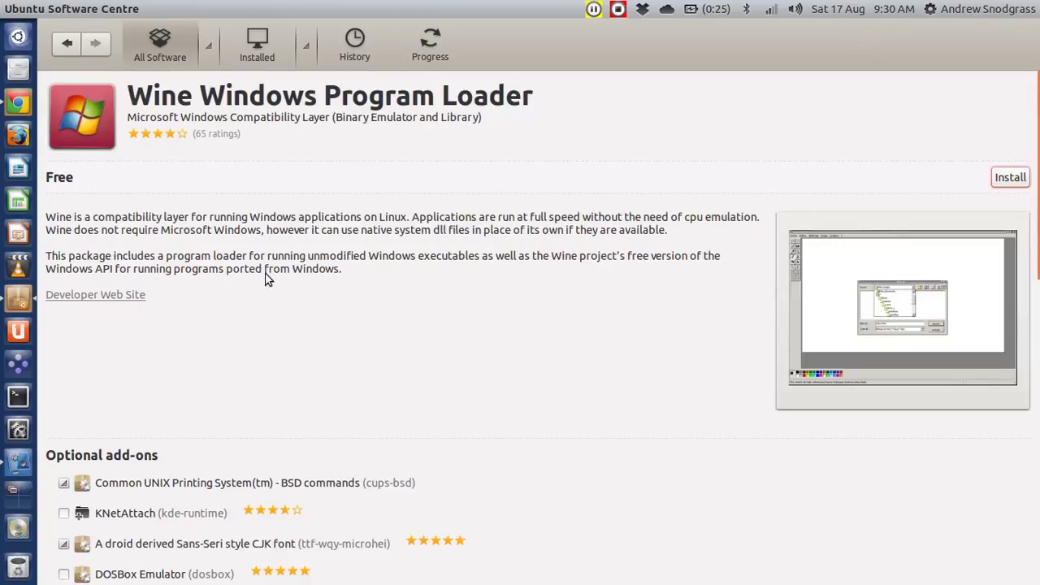
{"action": "scroll", "coordinate": [244, 285], "scroll_direction": "down", "scroll_amount": 10}
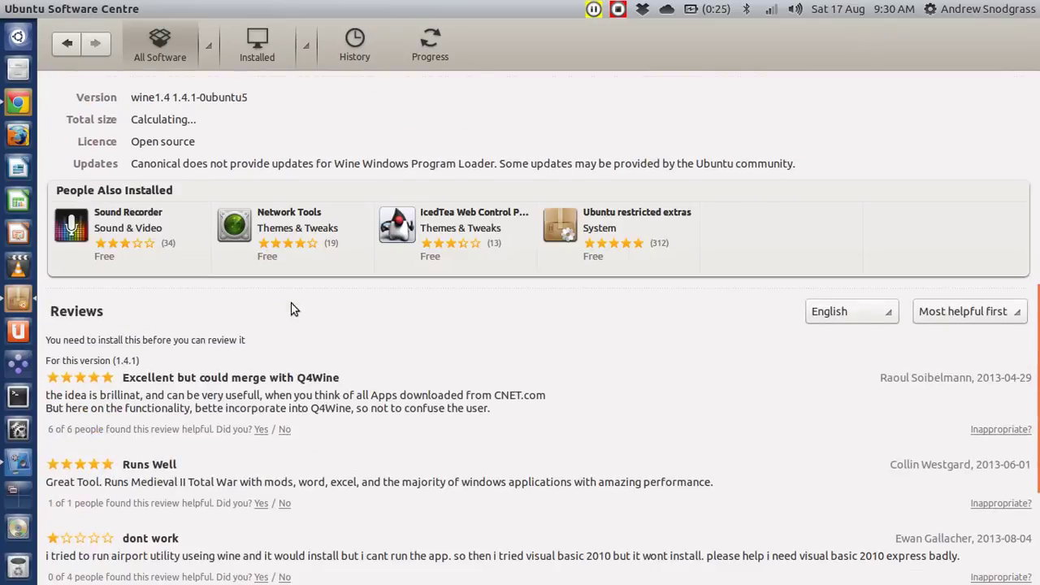
- Copy the line ppa:ubuntu-wine/ppa from the WineHQ page in Chrome and try to run it in a Terminal
{"action": "key", "text": "alt+Tab"}
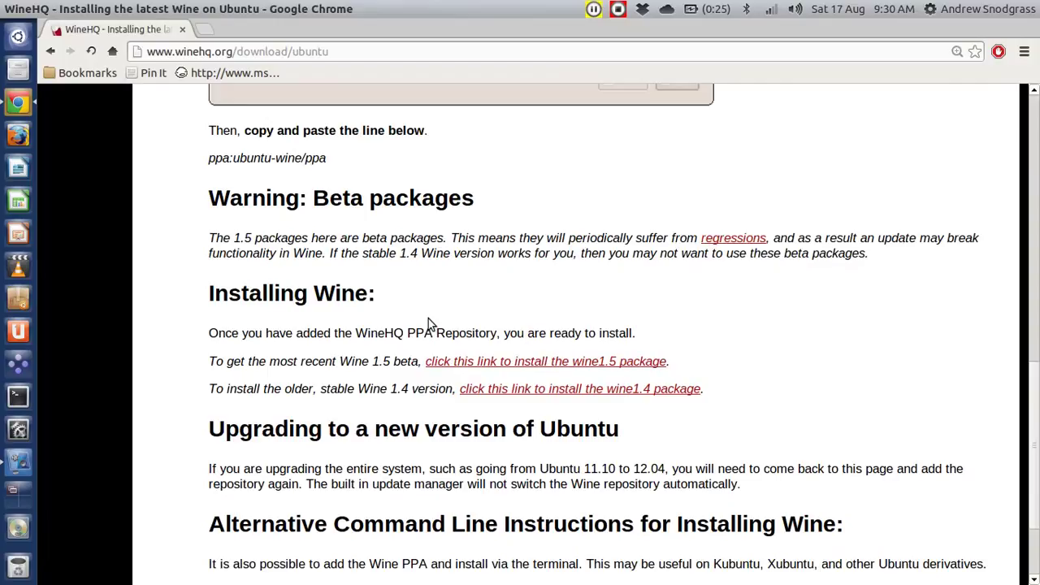
{"action": "left_click_drag", "start_coordinate": [329, 159], "coordinate": [209, 165]}
{"action": "key", "text": "super+c"}
{"action": "left_click", "coordinate": [18, 397]}
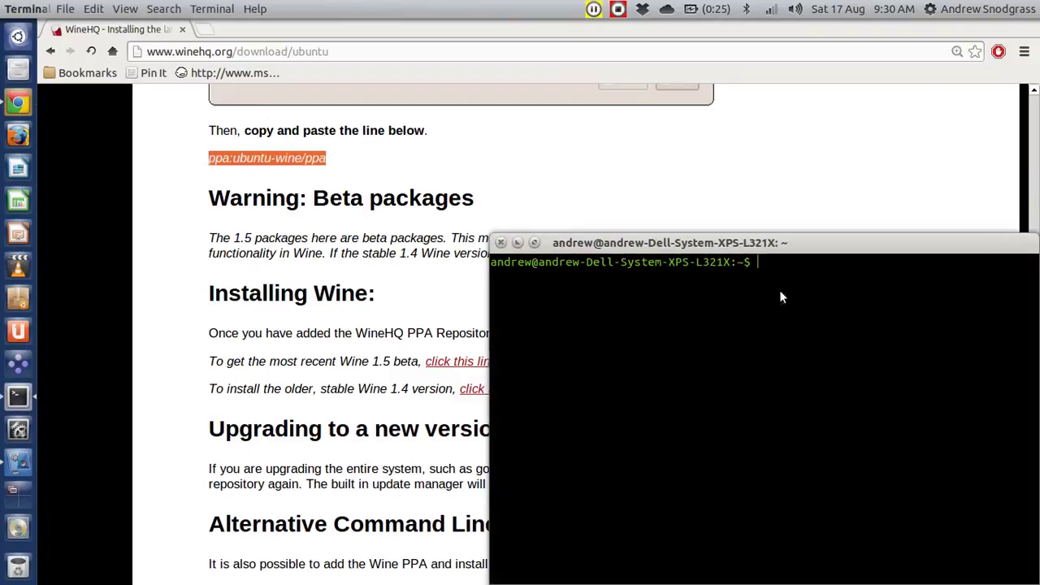
{"action": "right_click", "coordinate": [780, 291]}
{"action": "left_click", "coordinate": [828, 381]}
{"action": "key", "text": "Return"}
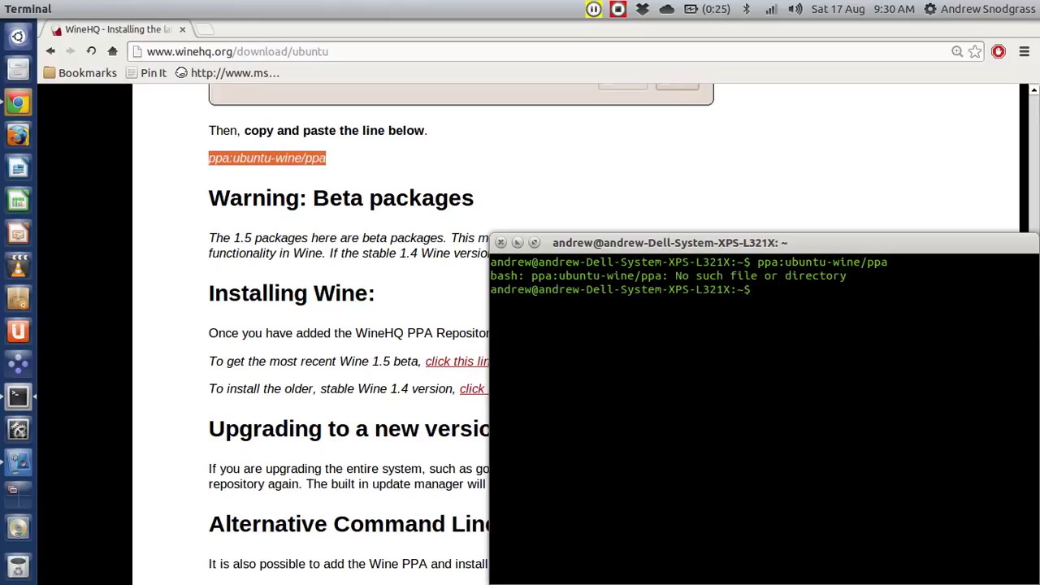
- Go back to the WineHQ page and reread how the PPA's APT line is added as a software source
{"action": "left_click", "coordinate": [354, 199]}
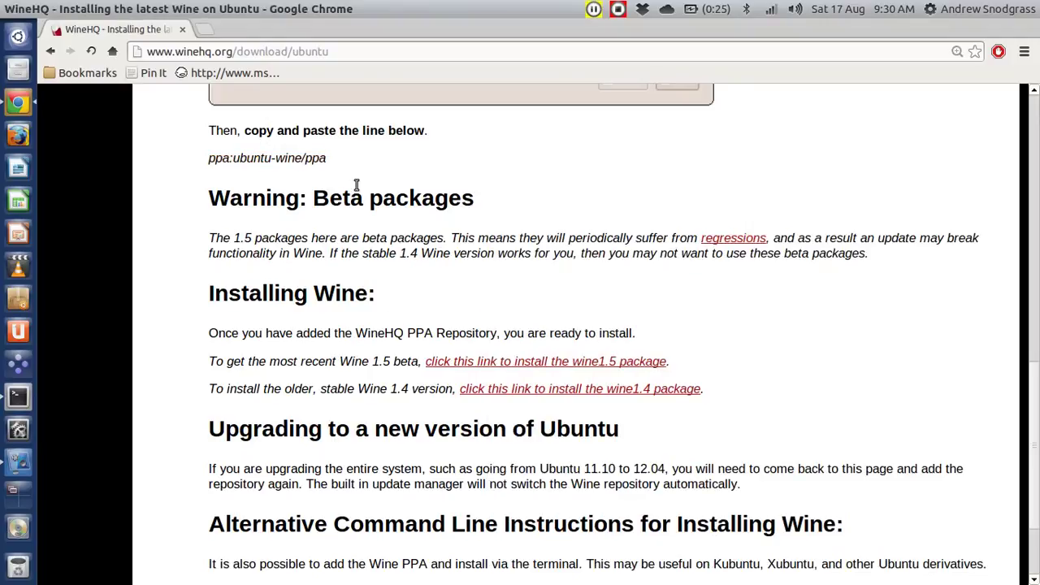
{"action": "scroll", "coordinate": [158, 372], "scroll_direction": "up", "scroll_amount": 5}
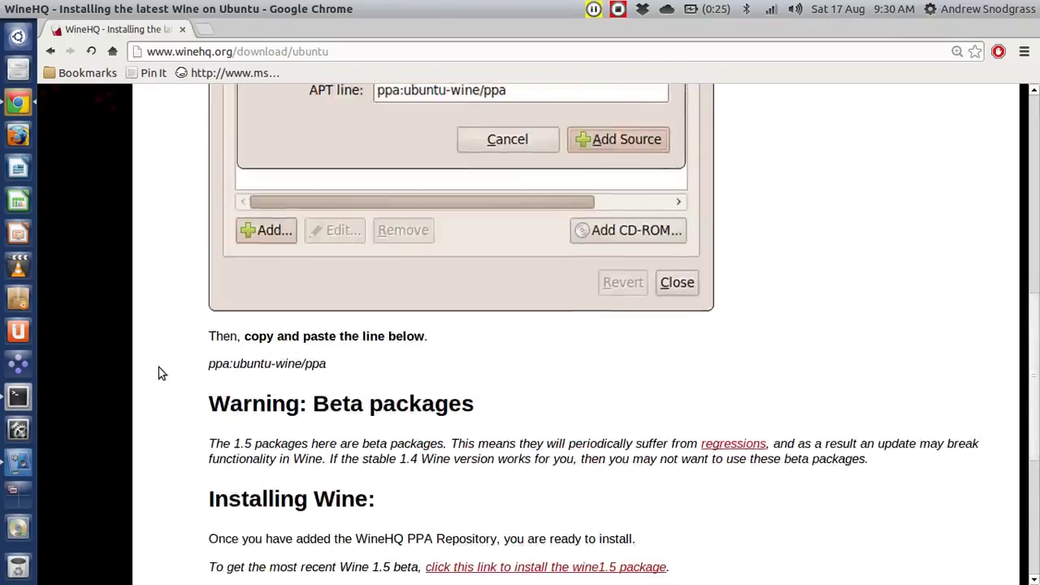
{"action": "scroll", "coordinate": [159, 373], "scroll_direction": "up", "scroll_amount": 2}
{"action": "scroll", "coordinate": [158, 372], "scroll_direction": "down", "scroll_amount": 3}
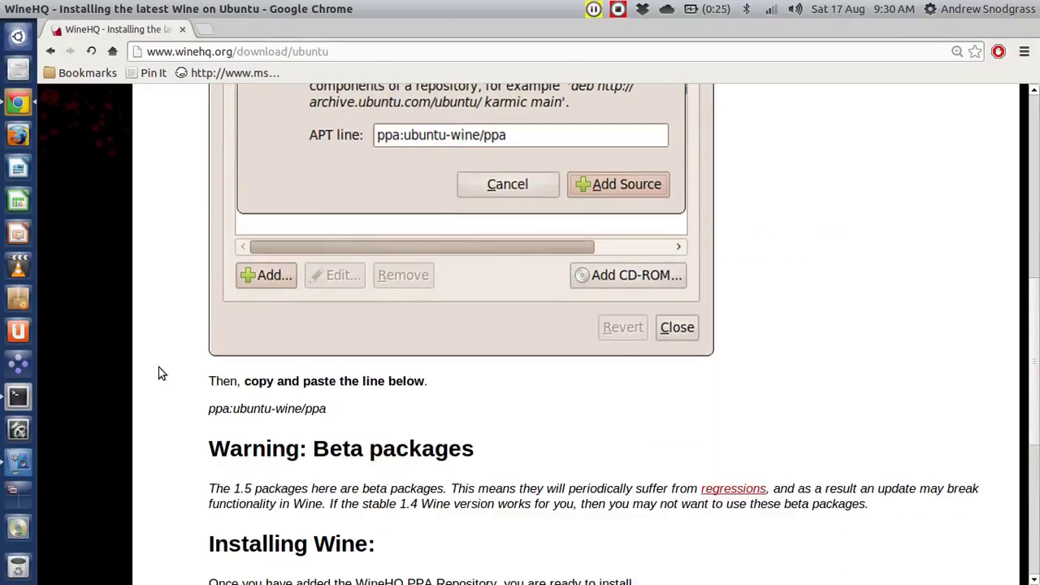
{"action": "key", "text": "alt+Tab"}
{"action": "left_click", "coordinate": [377, 428]}
{"action": "scroll", "coordinate": [331, 413], "scroll_direction": "down", "scroll_amount": 4}
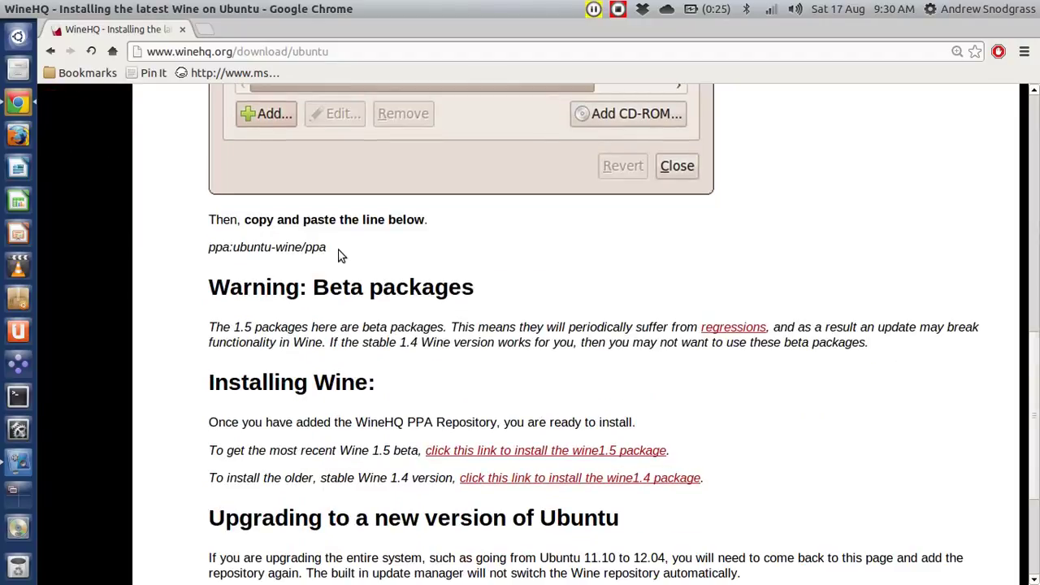
- Select the ppa:ubuntu-wine/ppa line, look at the other software sources in Software & Updates and close that window
{"action": "left_click_drag", "start_coordinate": [326, 250], "coordinate": [209, 251]}
{"action": "key", "text": "super"}
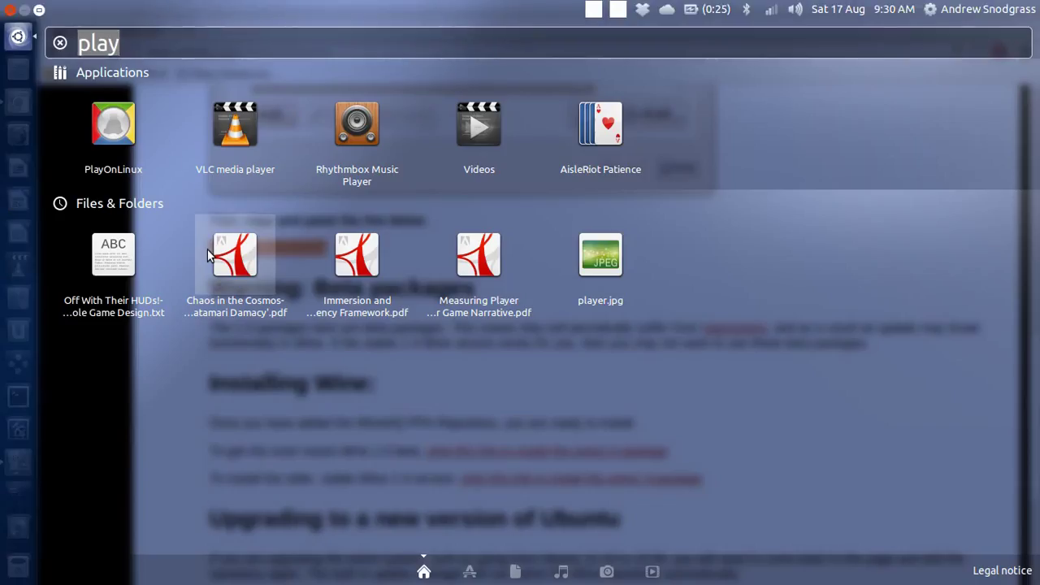
{"action": "type", "text": "soft"}
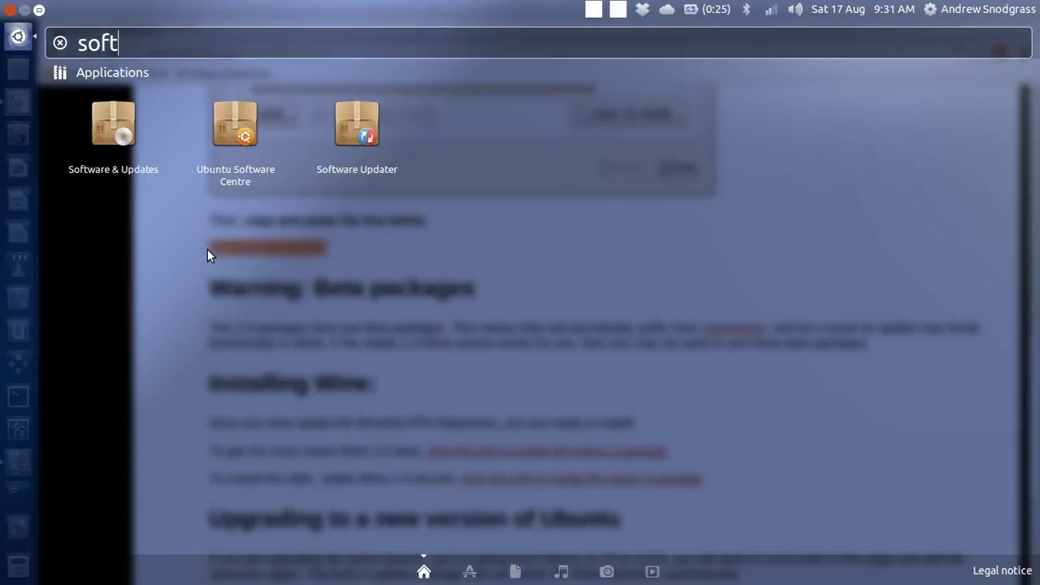
{"action": "key", "text": "Return"}
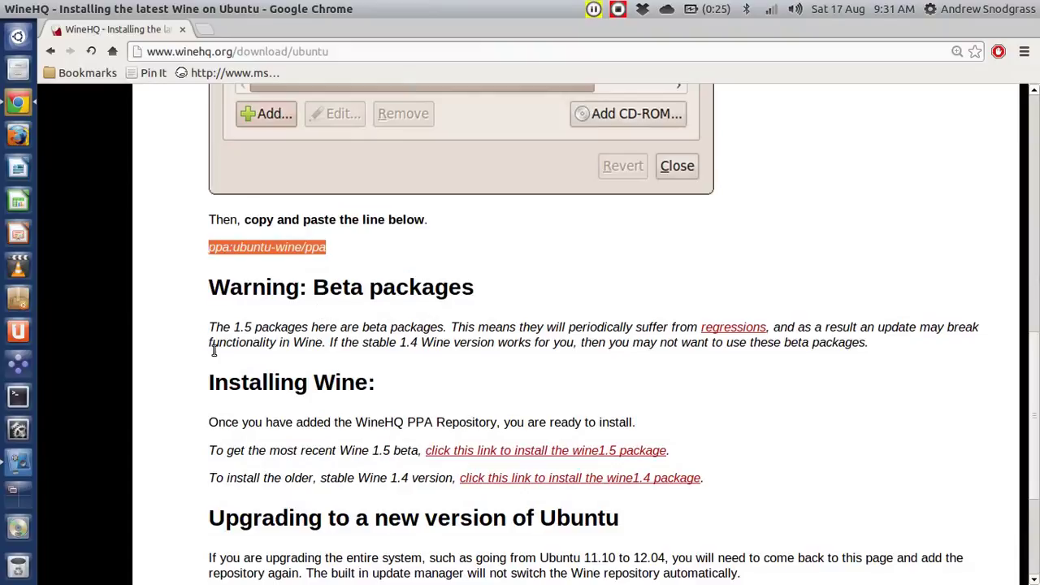
{"action": "scroll", "coordinate": [212, 352], "scroll_direction": "up", "scroll_amount": 5}
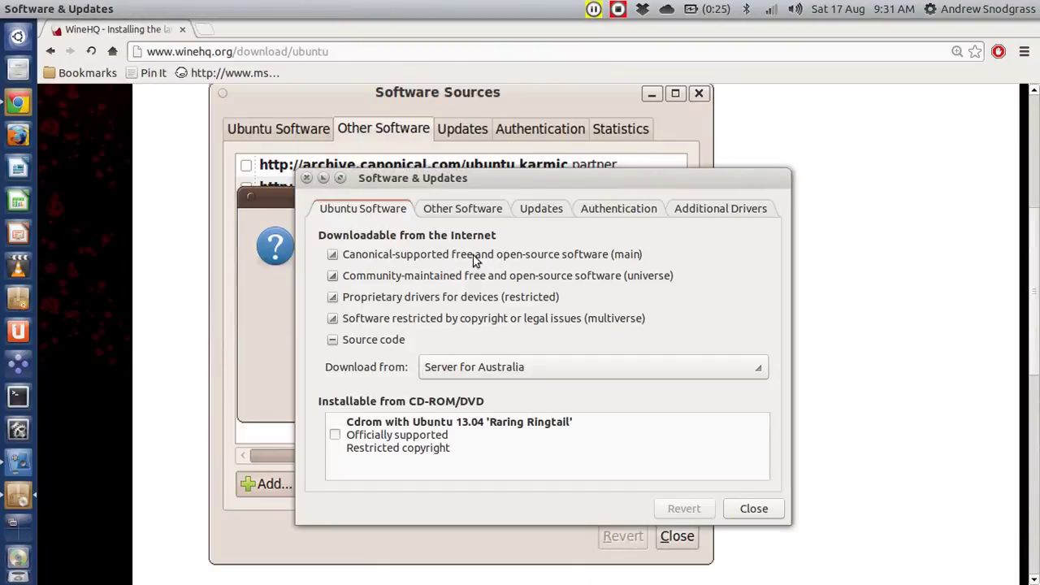
{"action": "left_click", "coordinate": [476, 211]}
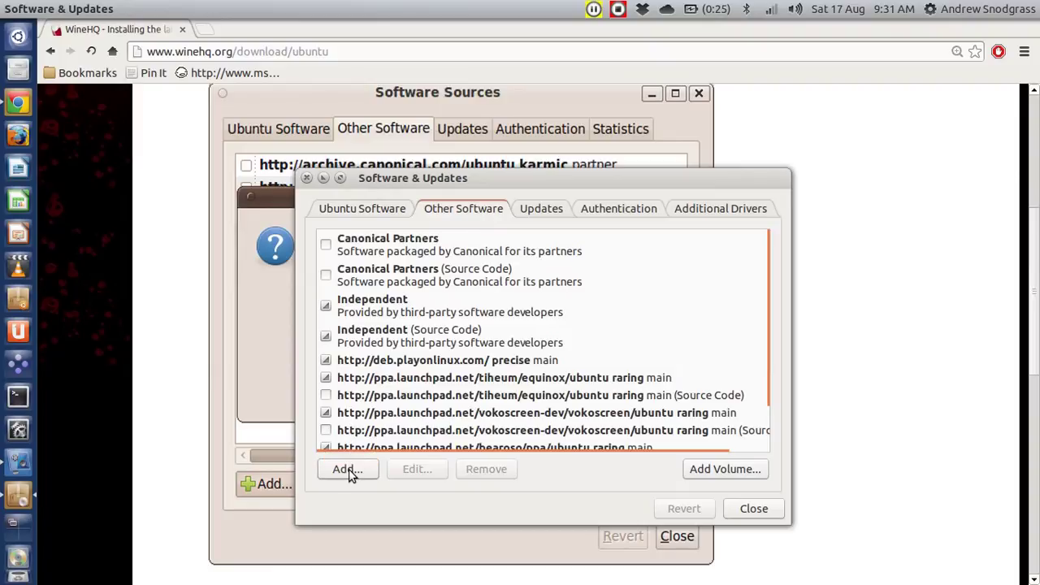
{"action": "left_click", "coordinate": [752, 507]}
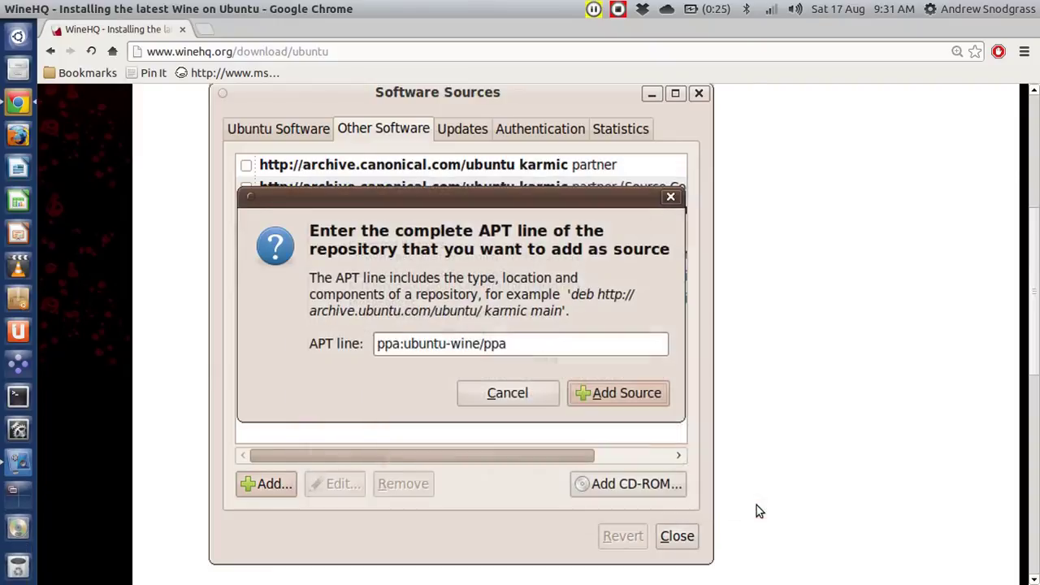
- Leave the WineHQ Ubuntu page and search Google for "ubuntu 13.04" install wine
{"action": "left_click", "coordinate": [51, 51]}
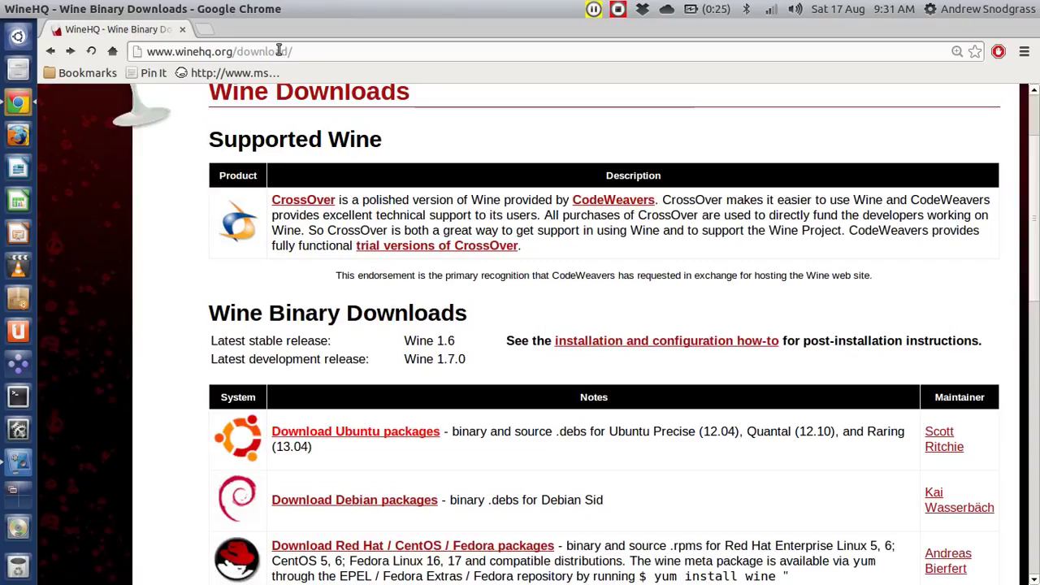
{"action": "left_click", "coordinate": [279, 51]}
{"action": "type", "text": "\""}
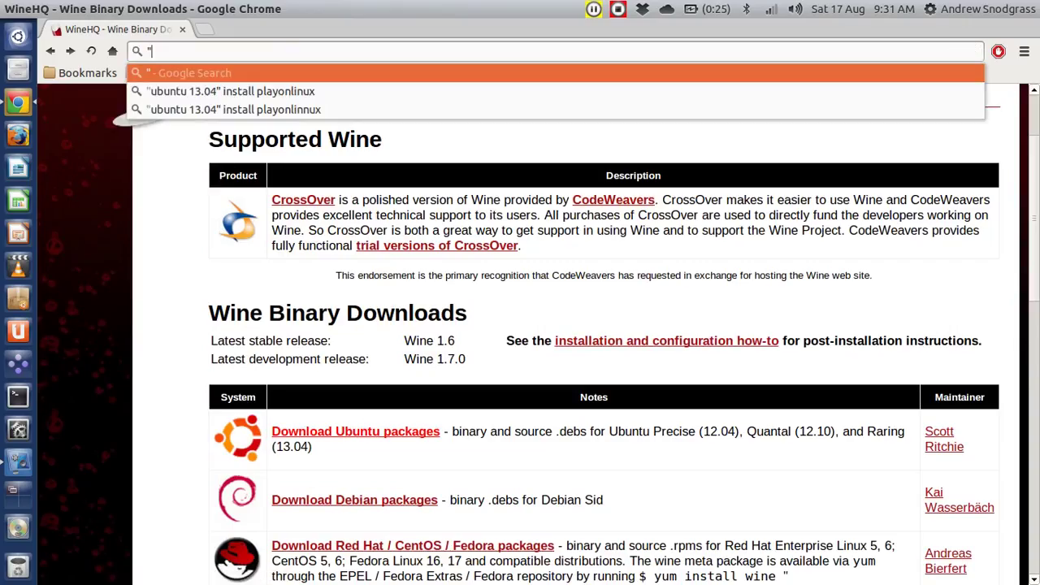
{"action": "type", "text": "ubuntu 13."}
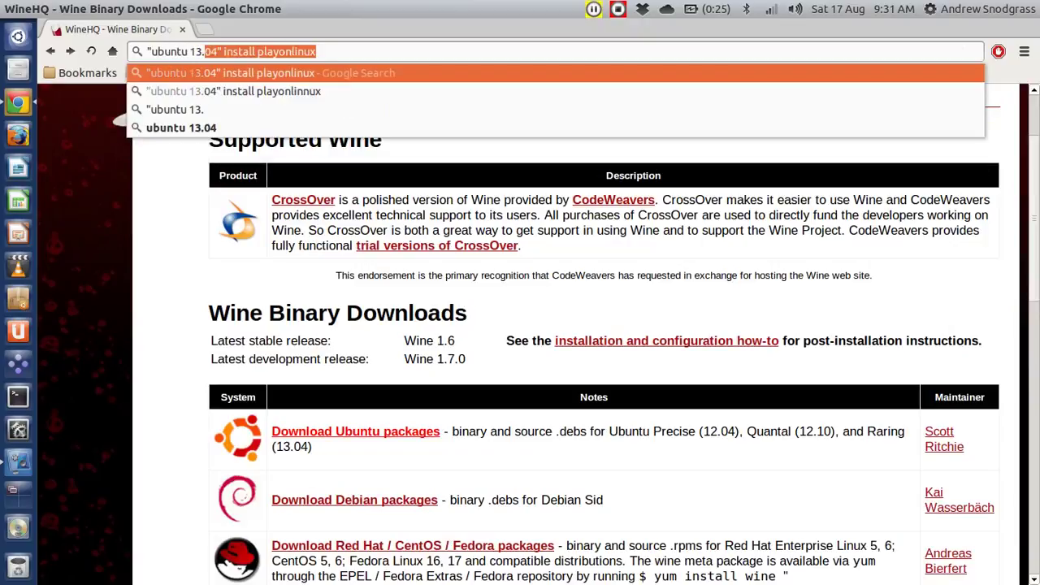
{"action": "type", "text": "04\" in"}
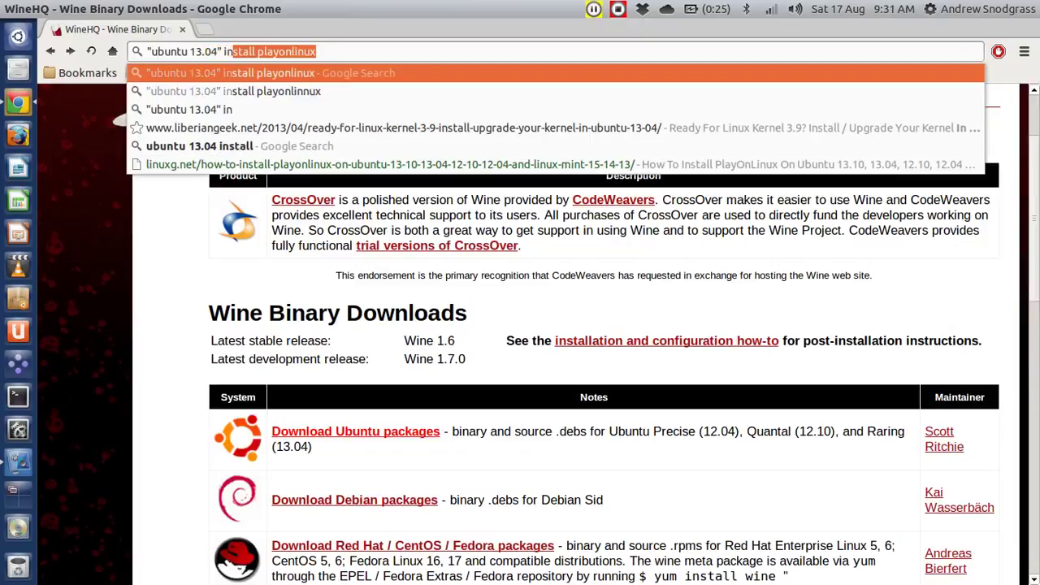
{"action": "type", "text": "stall wine"}
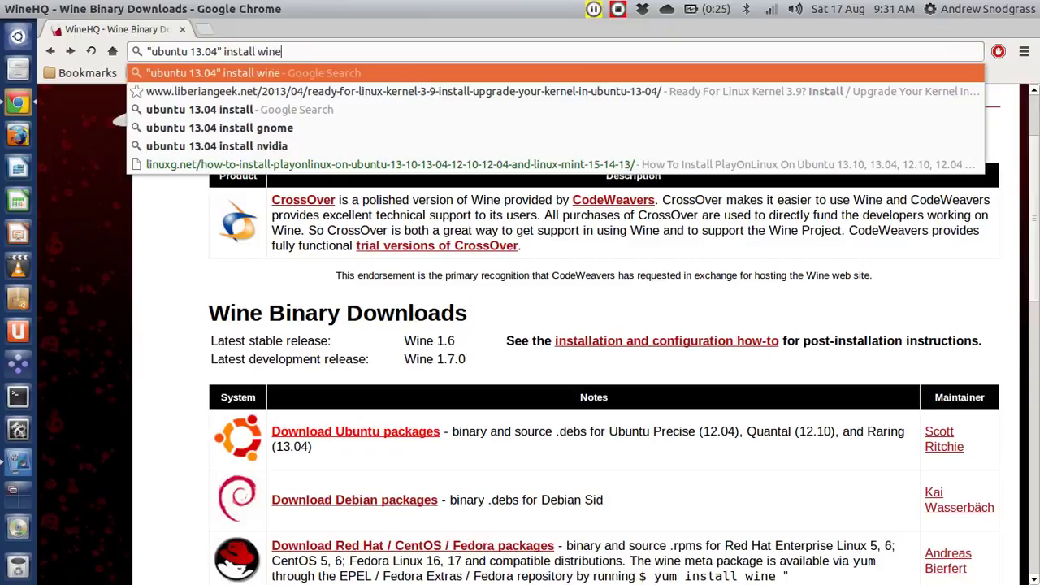
{"action": "key", "text": "Return"}
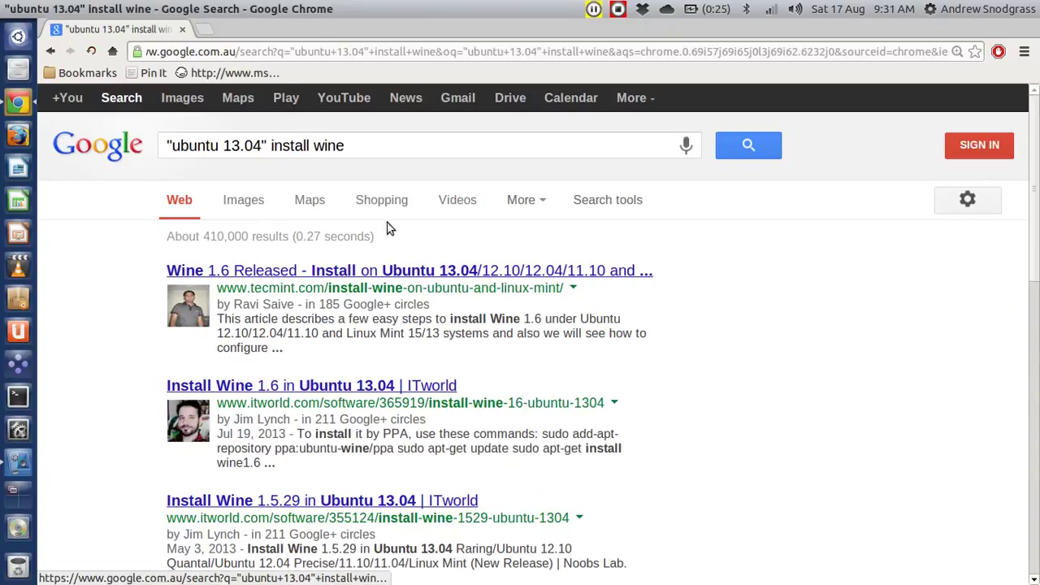
- Open the Tecmint article on installing Wine 1.6 in a new tab, skim the other results and switch to it
{"action": "middle_click", "coordinate": [423, 281]}
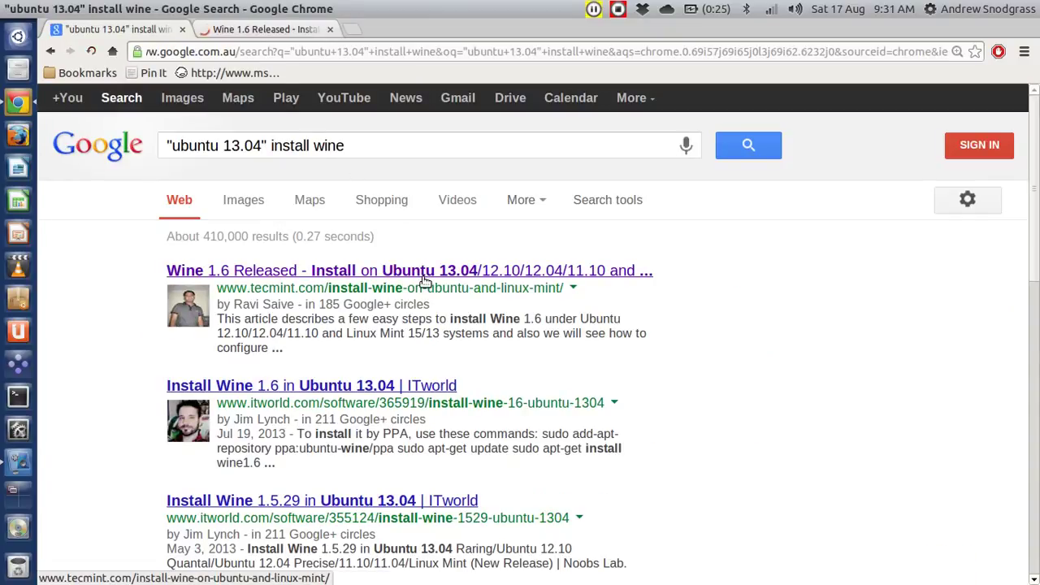
{"action": "scroll", "coordinate": [445, 397], "scroll_direction": "down", "scroll_amount": 1}
{"action": "scroll", "coordinate": [445, 397], "scroll_direction": "down", "scroll_amount": 3}
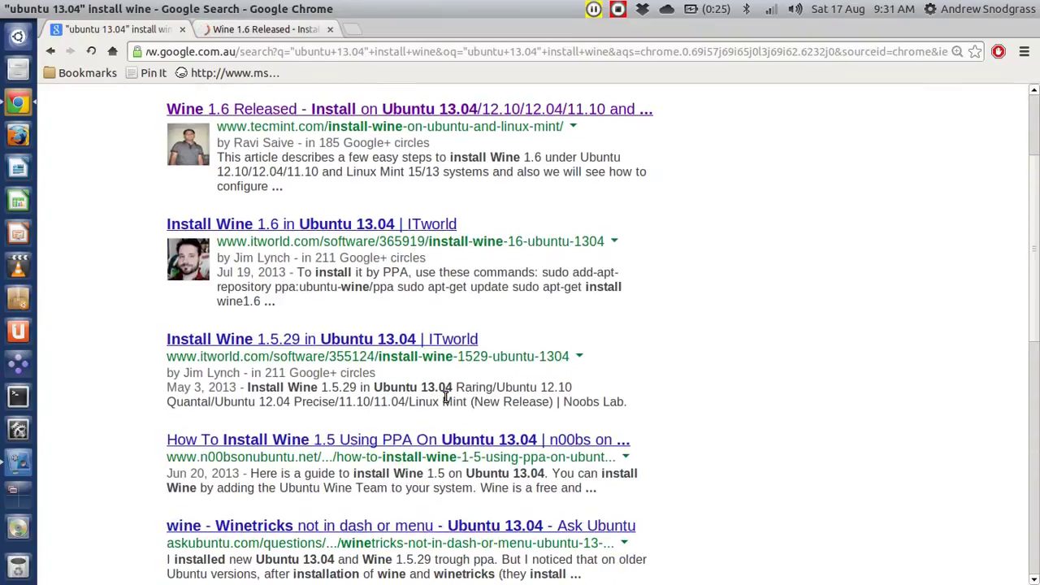
{"action": "key", "text": "ctrl+Tab"}
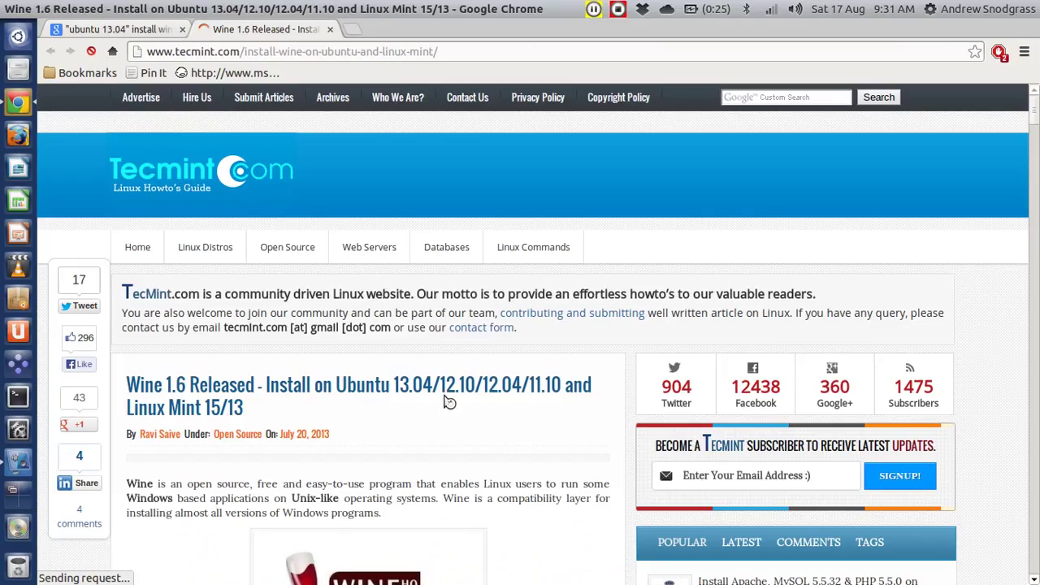
- Dismiss the article's Facebook pop-up and copy the command sudo add-apt-repository ppa:ubuntu-wine/ppa from the Wine 1.6 installation section
{"action": "scroll", "coordinate": [446, 402], "scroll_direction": "down", "scroll_amount": 8}
{"action": "scroll", "coordinate": [445, 401], "scroll_direction": "down", "scroll_amount": 6}
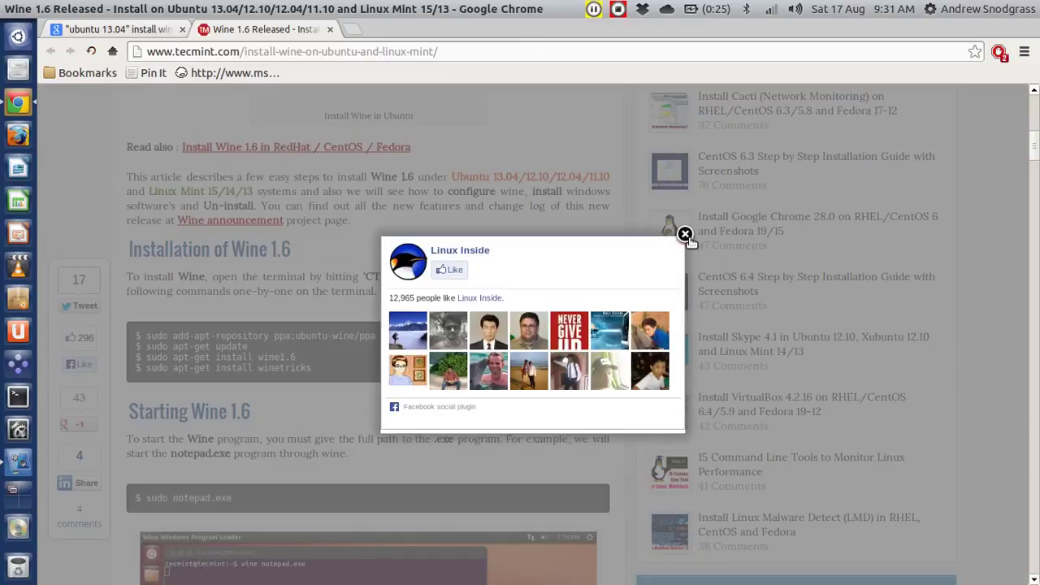
{"action": "left_click", "coordinate": [685, 234]}
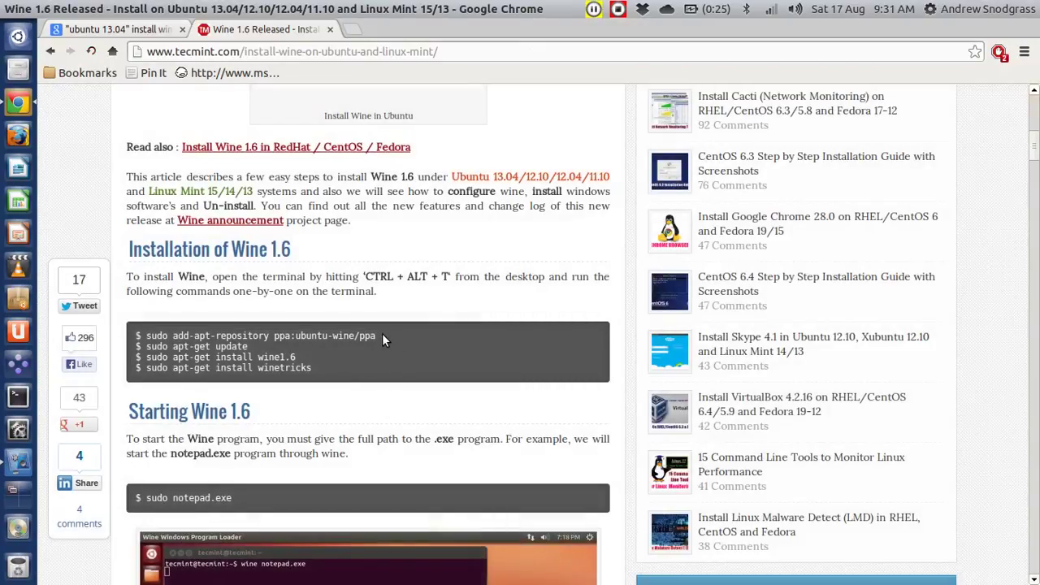
{"action": "left_click_drag", "start_coordinate": [382, 333], "coordinate": [147, 340]}
{"action": "key", "text": "super+c"}
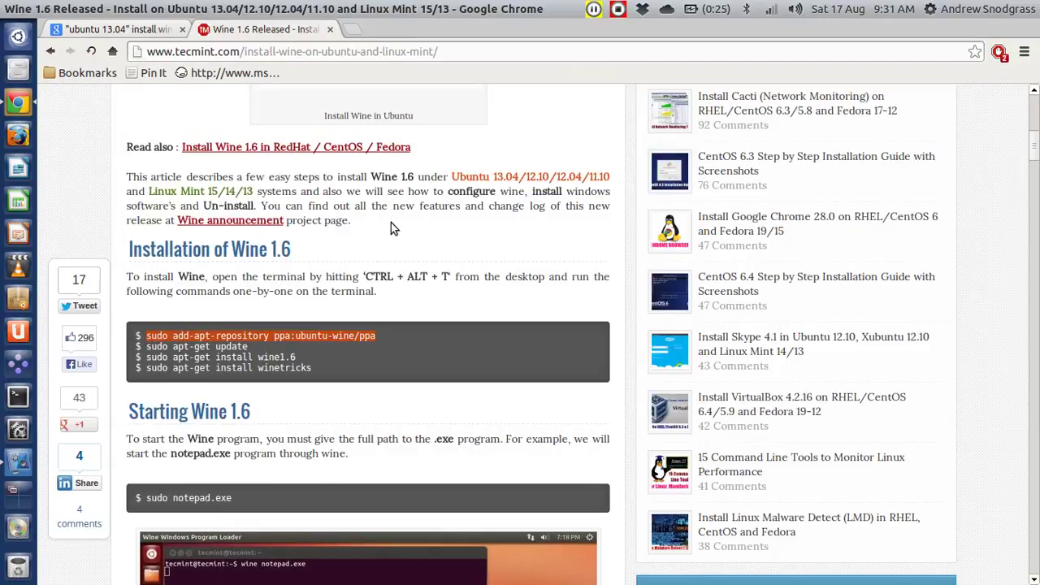
- Enlarge the Tecmint article to 125% and review its Wine 1.6 installation commands
{"action": "scroll", "coordinate": [391, 223], "scroll_direction": "up", "scroll_amount": 10}
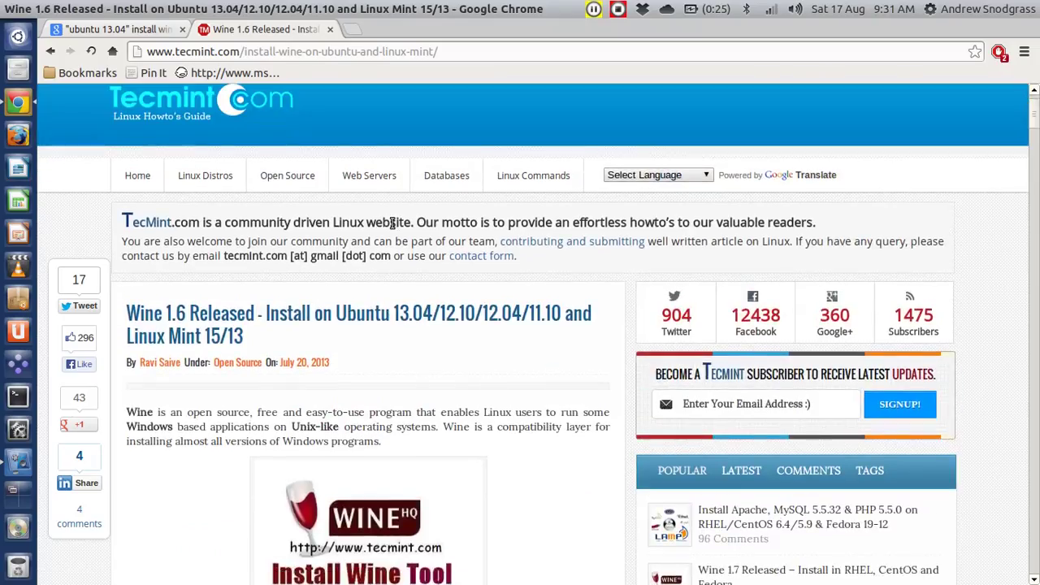
{"action": "scroll", "coordinate": [392, 223], "scroll_direction": "down", "scroll_amount": 5}
{"action": "key", "text": "ctrl+plus"}
{"action": "key", "text": "ctrl+plus"}
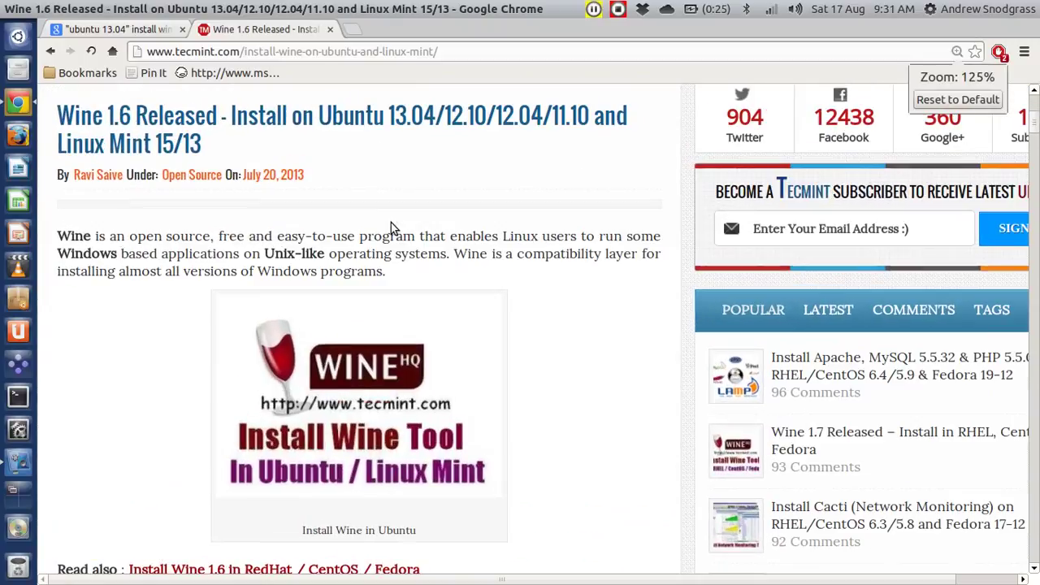
{"action": "scroll", "coordinate": [391, 223], "scroll_direction": "down", "scroll_amount": 5}
{"action": "scroll", "coordinate": [391, 226], "scroll_direction": "down", "scroll_amount": 2}
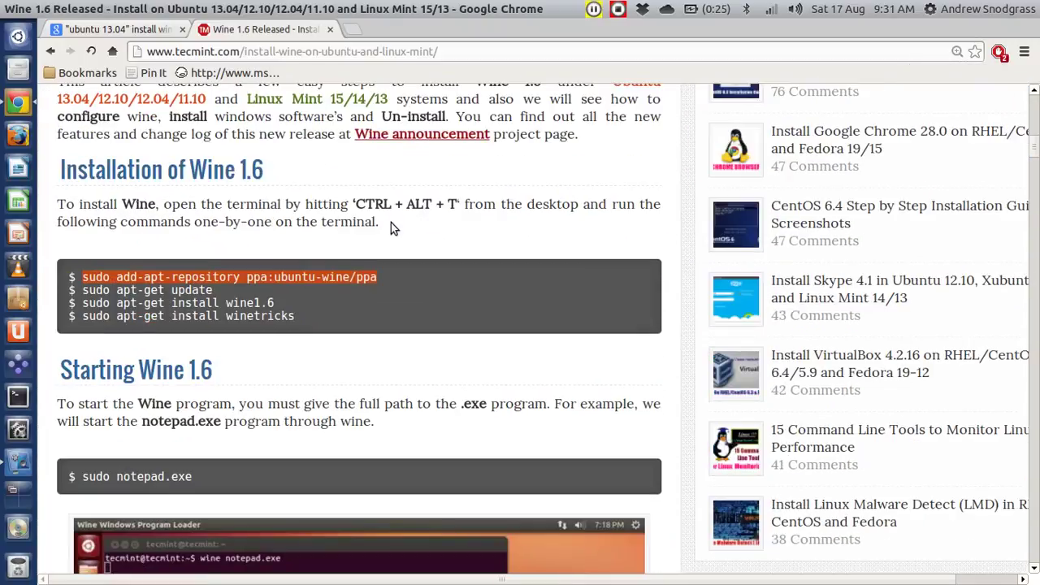
{"action": "scroll", "coordinate": [169, 397], "scroll_direction": "down", "scroll_amount": 1}
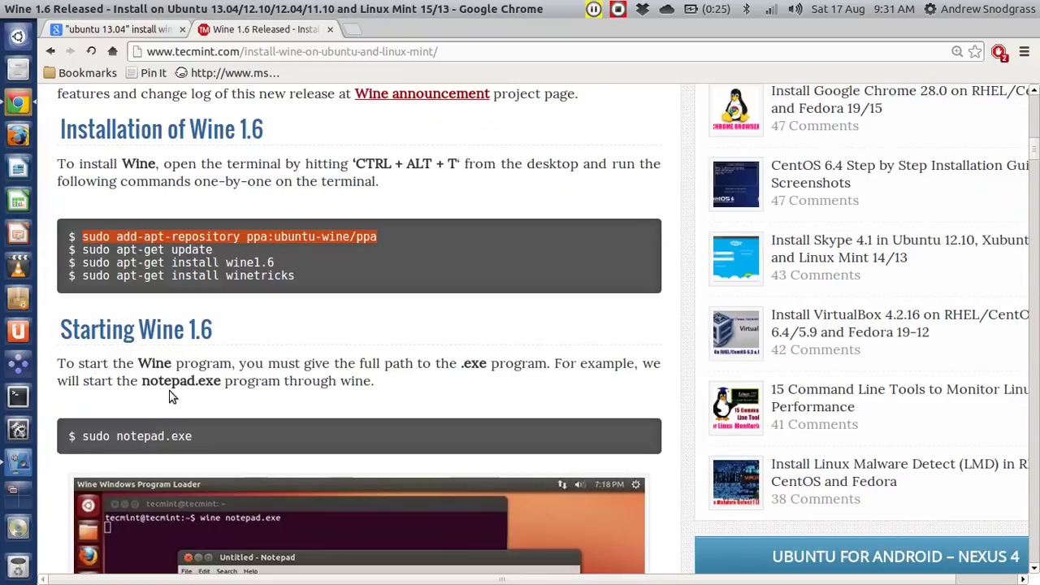
- Open a terminal and paste the copied command sudo add-apt-repository ppa:ubuntu-wine/ppa at its prompt
{"action": "left_click", "coordinate": [54, 419]}
{"action": "scroll", "coordinate": [56, 416], "scroll_direction": "down", "scroll_amount": 2}
{"action": "right_click", "coordinate": [55, 416]}
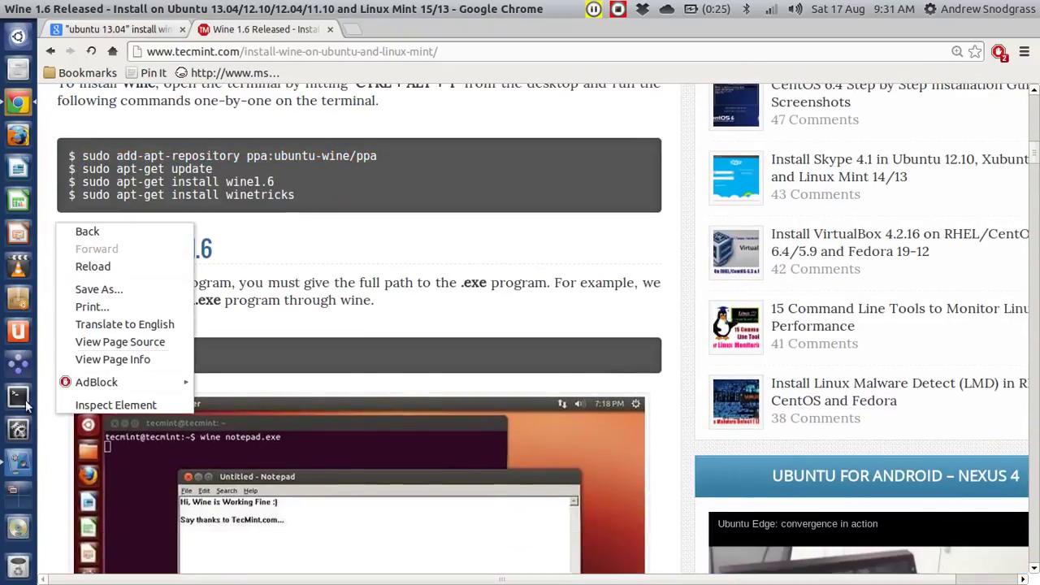
{"action": "right_click", "coordinate": [47, 484]}
{"action": "left_click", "coordinate": [18, 395]}
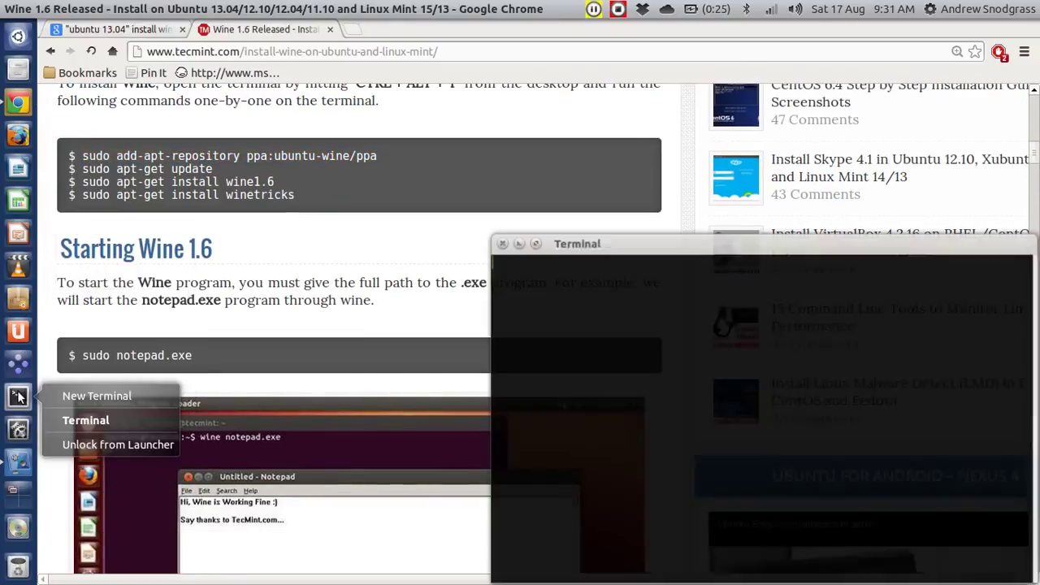
{"action": "left_click", "coordinate": [823, 292]}
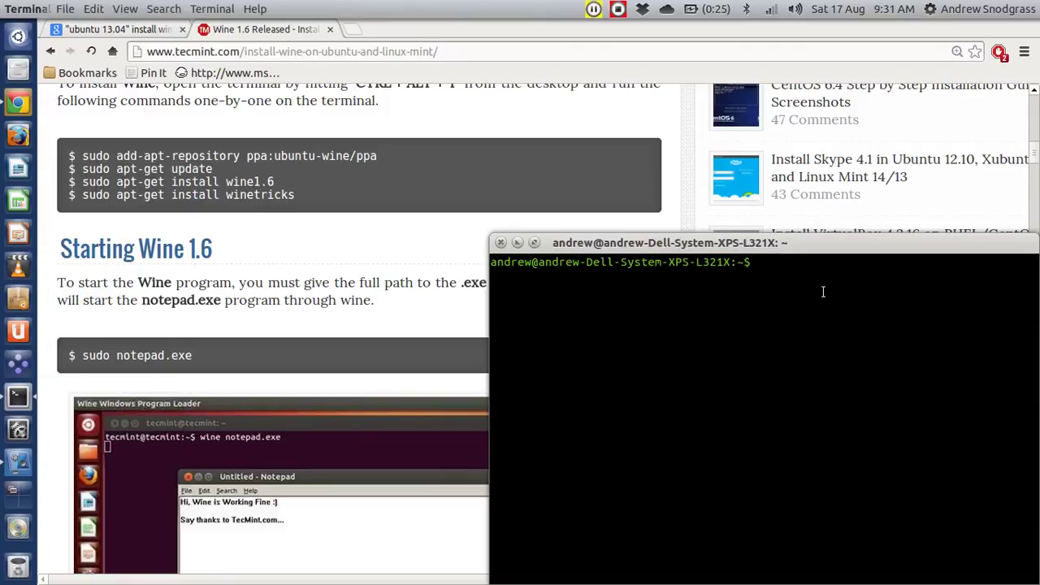
{"action": "right_click", "coordinate": [824, 292]}
{"action": "left_click", "coordinate": [866, 371]}
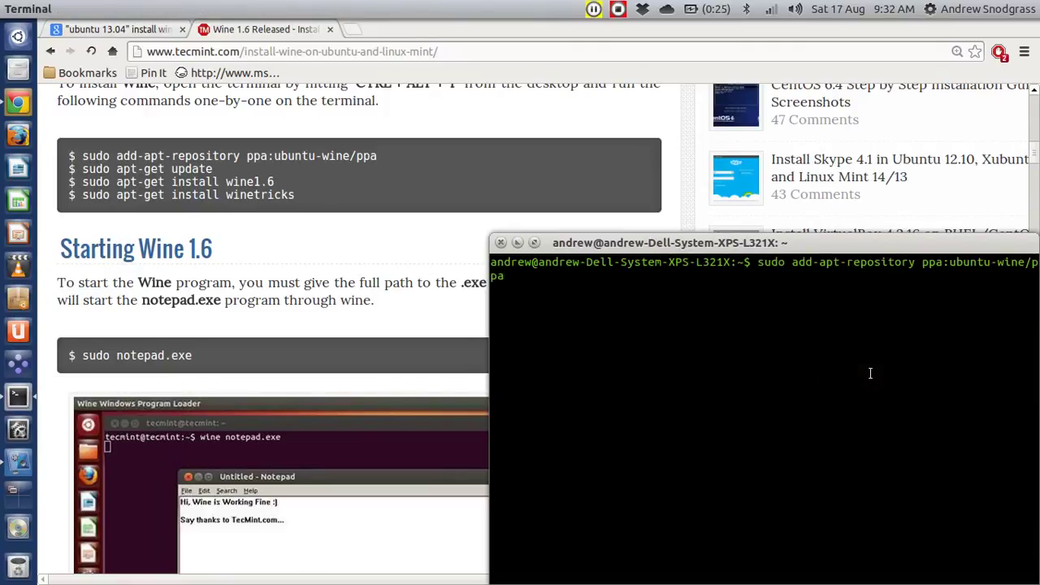
{"action": "left_click_drag", "start_coordinate": [889, 243], "coordinate": [662, 242]}
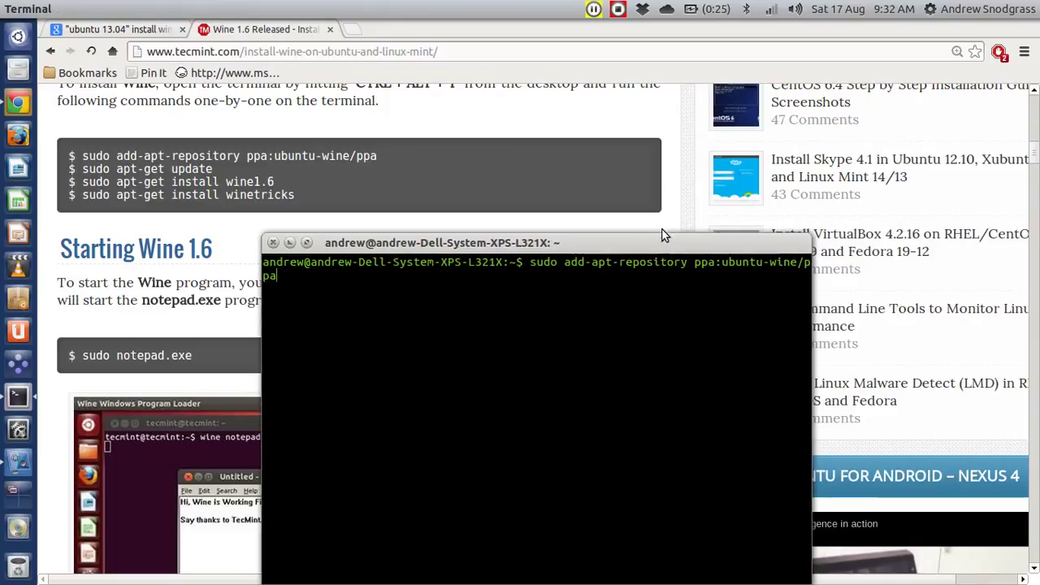
- Run the add-apt-repository command, enter the sudo password and confirm adding the Wine Team PPA
{"action": "key", "text": "Return"}
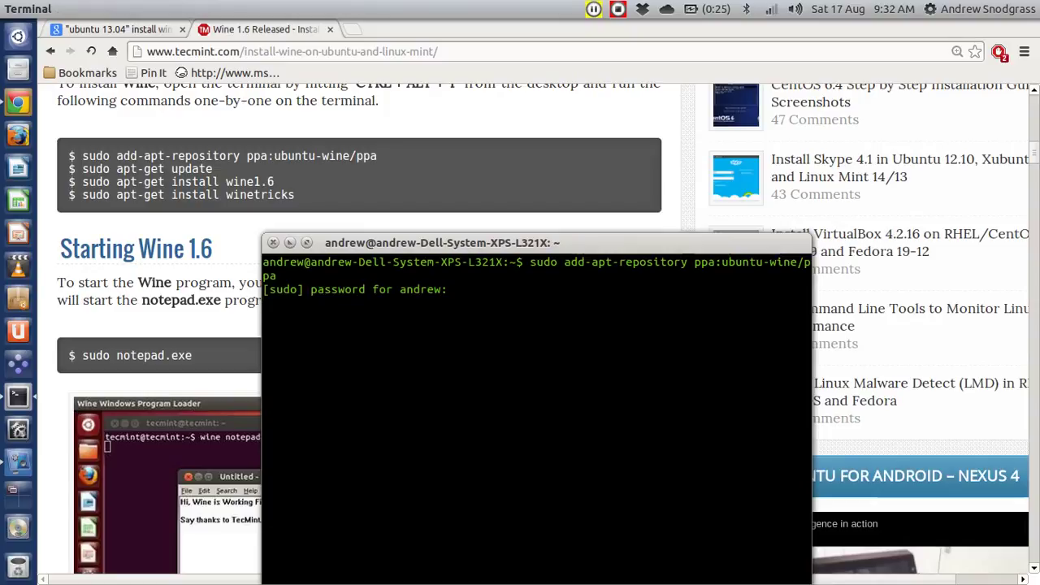
{"action": "key", "text": "Return"}
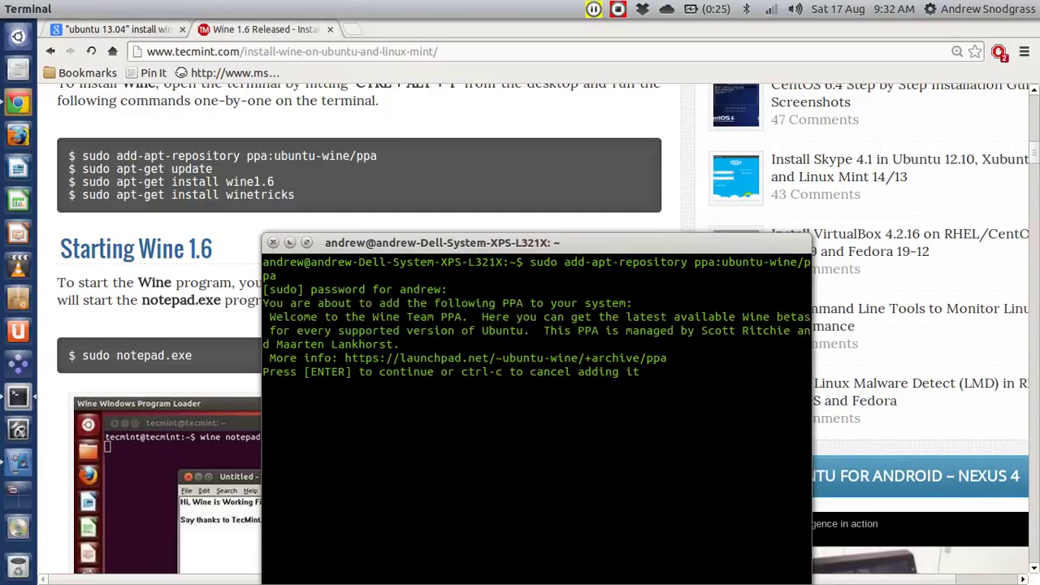
{"action": "key", "text": "Return"}
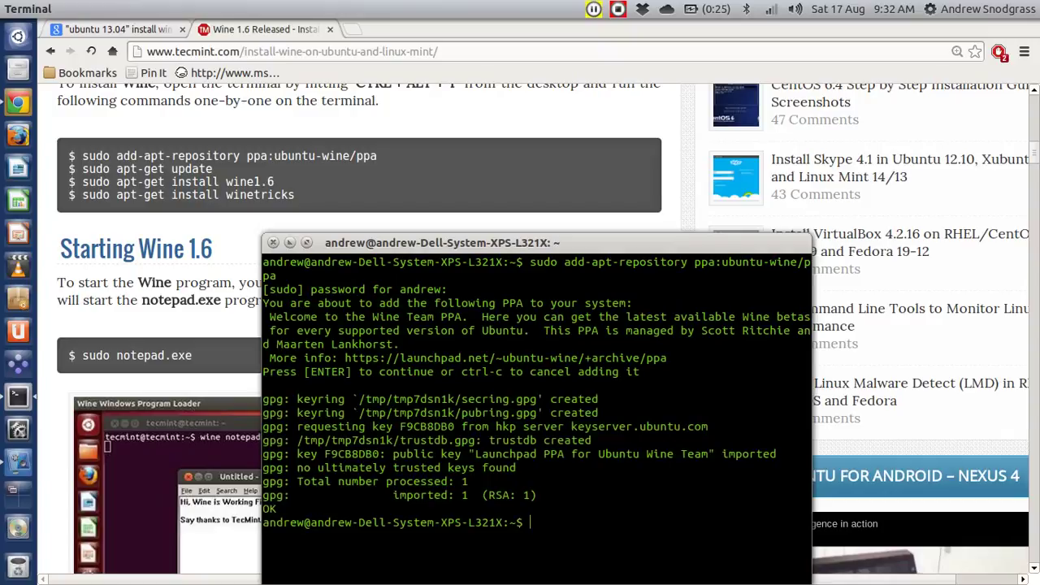
- Copy sudo apt-get update from the article's command block and run it in the terminal
{"action": "key", "text": "alt+Tab"}
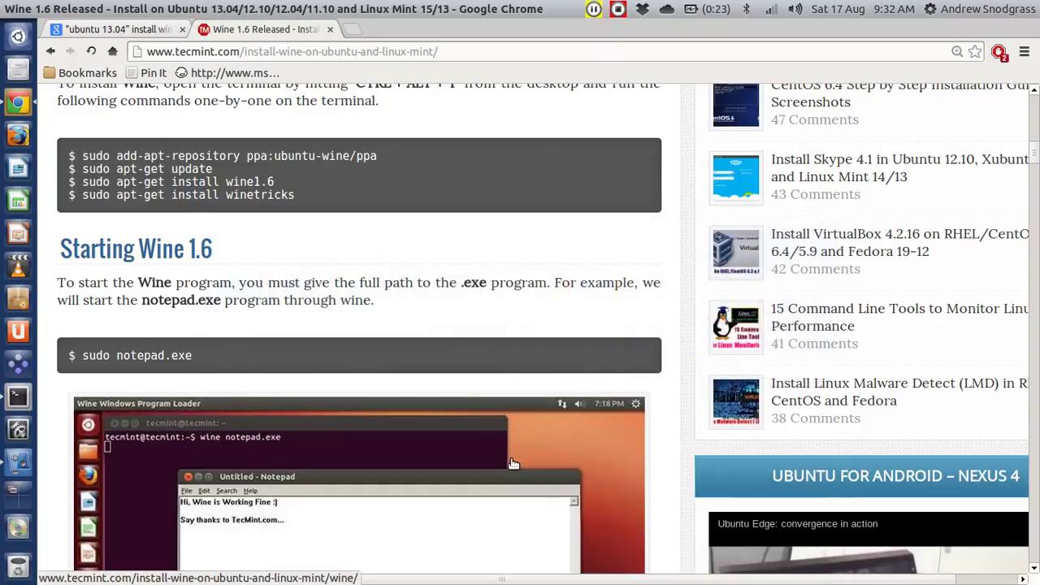
{"action": "left_click_drag", "start_coordinate": [186, 168], "coordinate": [85, 172]}
{"action": "key", "text": "super+c"}
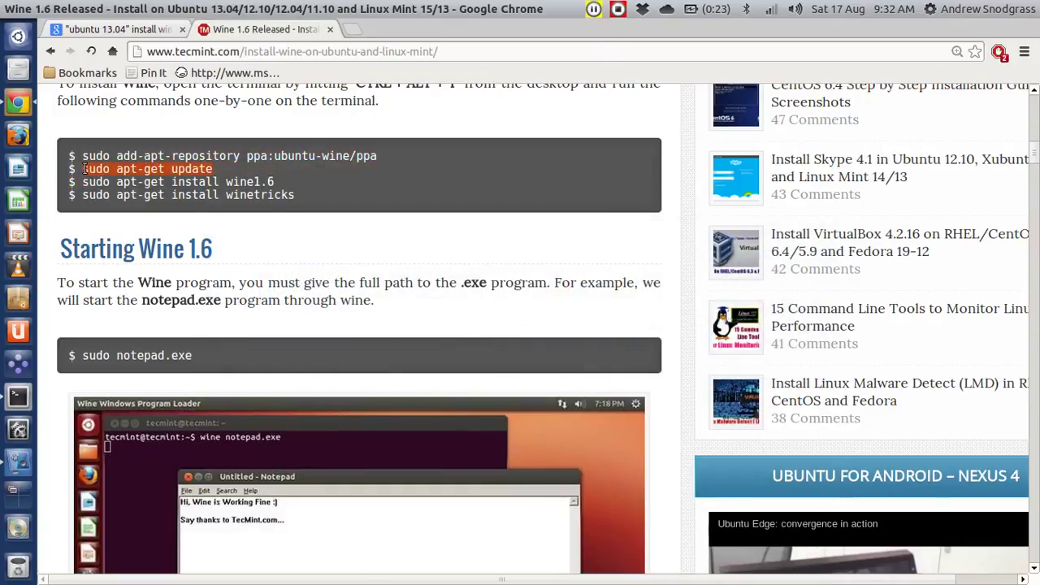
{"action": "left_click_drag", "start_coordinate": [85, 169], "coordinate": [383, 263]}
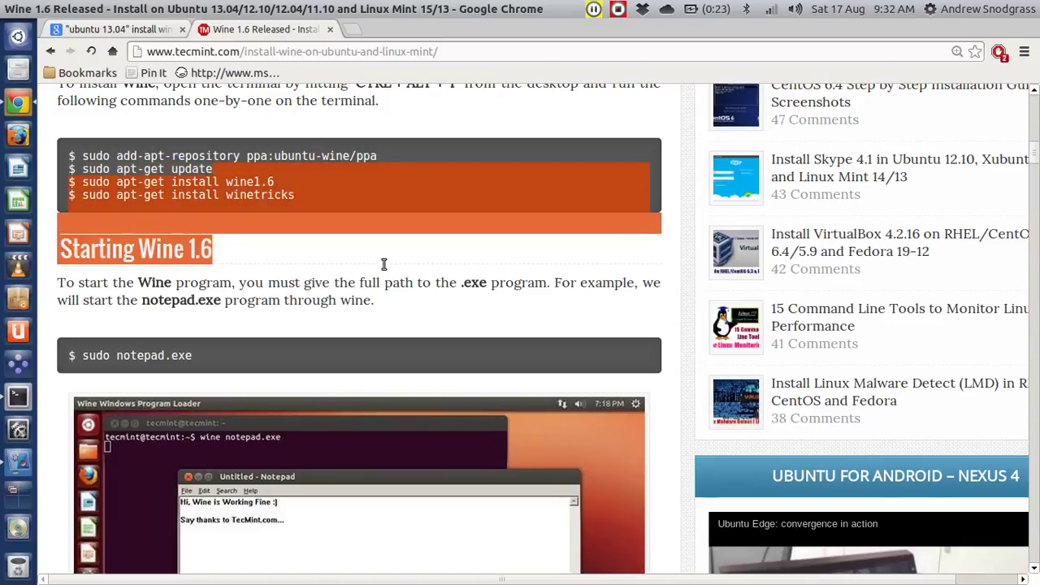
{"action": "key", "text": "alt+Tab"}
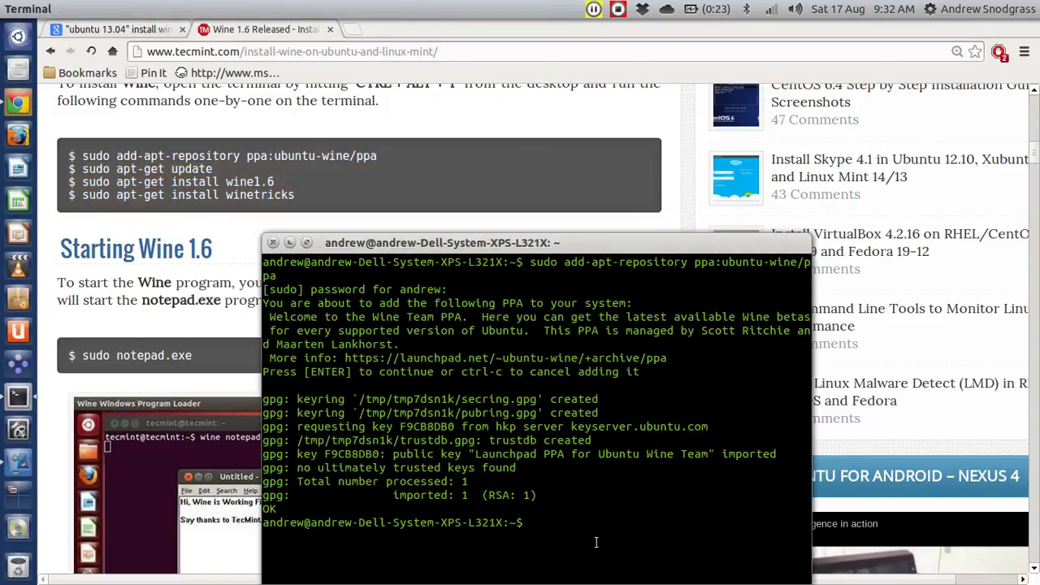
{"action": "right_click", "coordinate": [596, 542]}
{"action": "left_click", "coordinate": [624, 471]}
{"action": "key", "text": "Return"}
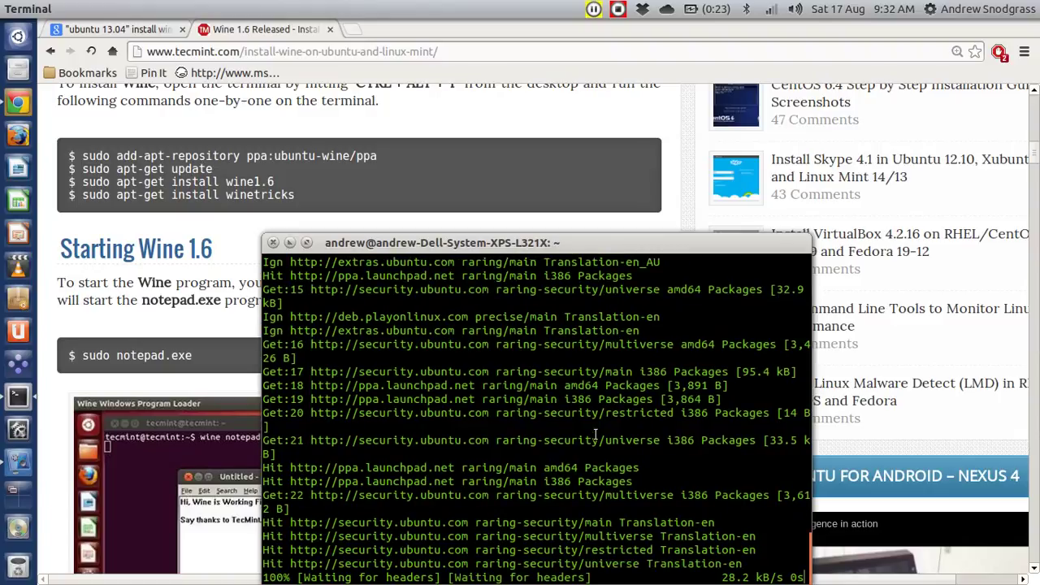
- Move the terminal window clear of the screen edge and copy sudo apt-get install wine1.6 from the article
{"action": "left_click_drag", "start_coordinate": [576, 248], "coordinate": [565, 162]}
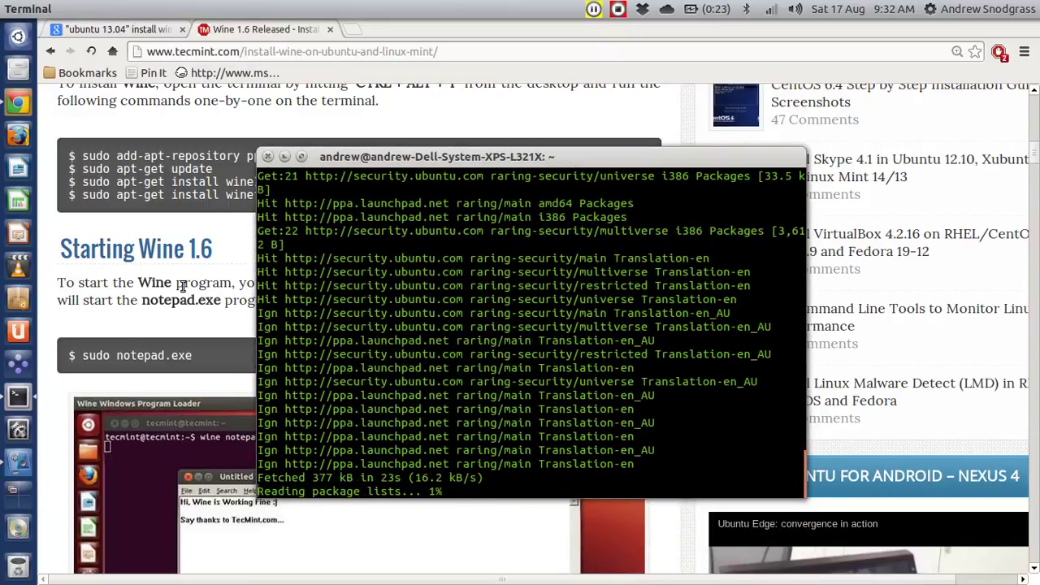
{"action": "left_click", "coordinate": [183, 284]}
{"action": "left_click_drag", "start_coordinate": [278, 182], "coordinate": [83, 184]}
{"action": "key", "text": "super+c"}
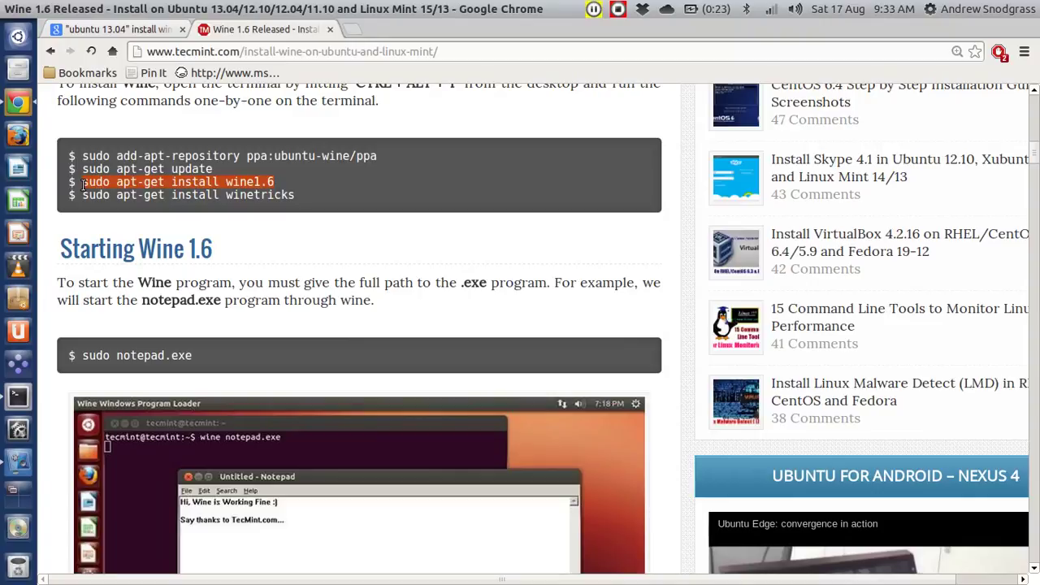
{"action": "left_click_drag", "start_coordinate": [83, 184], "coordinate": [222, 131]}
{"action": "left_click", "coordinate": [341, 303]}
{"action": "key", "text": "alt+Tab"}
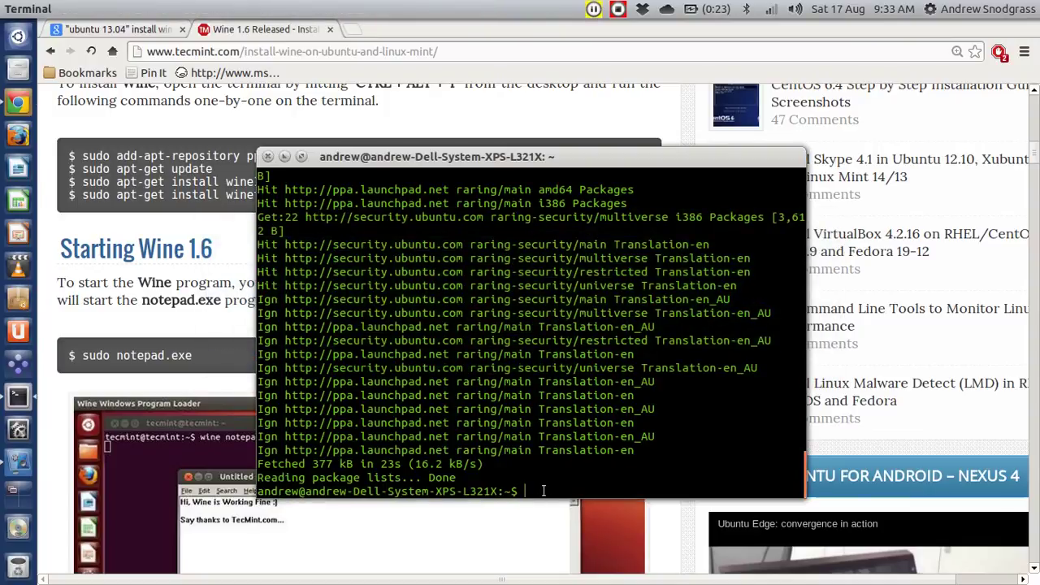
- Run sudo apt-get install wine1.6 in the terminal and answer y to continue
{"action": "right_click", "coordinate": [543, 491]}
{"action": "left_click", "coordinate": [578, 421]}
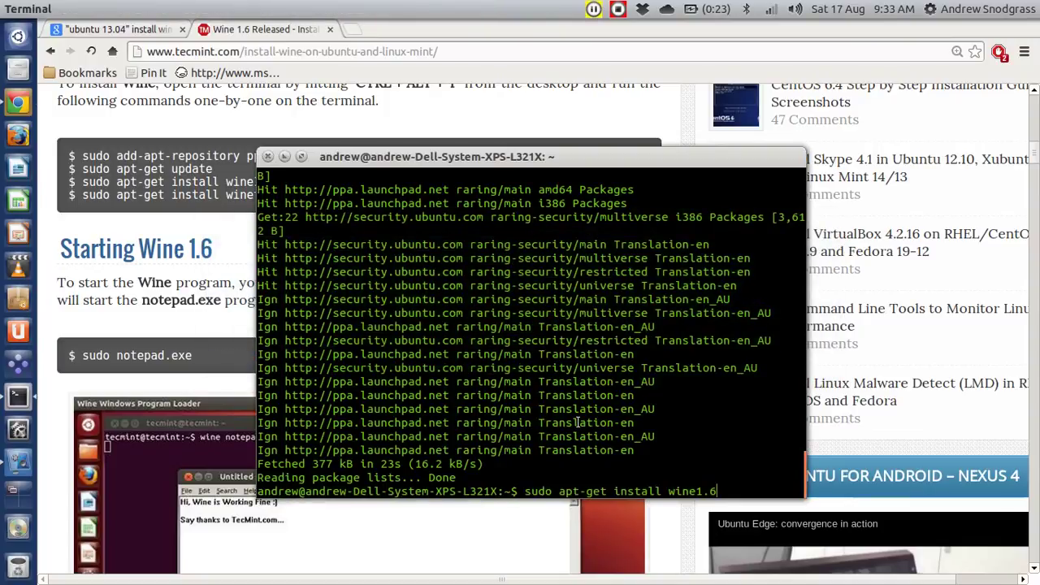
{"action": "key", "text": "Return"}
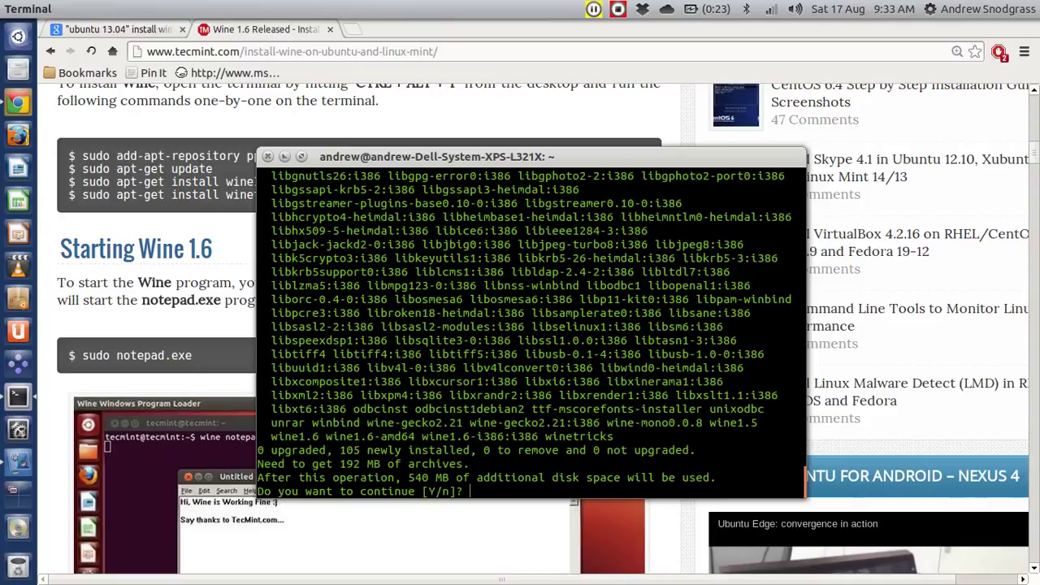
{"action": "type", "text": "y"}
{"action": "key", "text": "Return"}
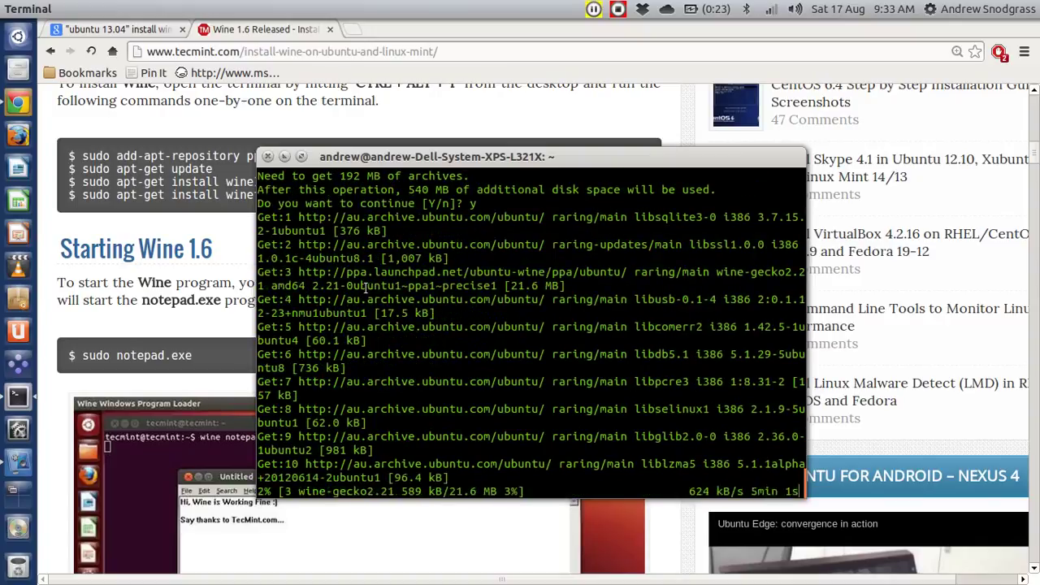
- Check the Wine package list, disk space requirement and download progress in the terminal
{"action": "scroll", "coordinate": [366, 291], "scroll_direction": "up", "scroll_amount": 4}
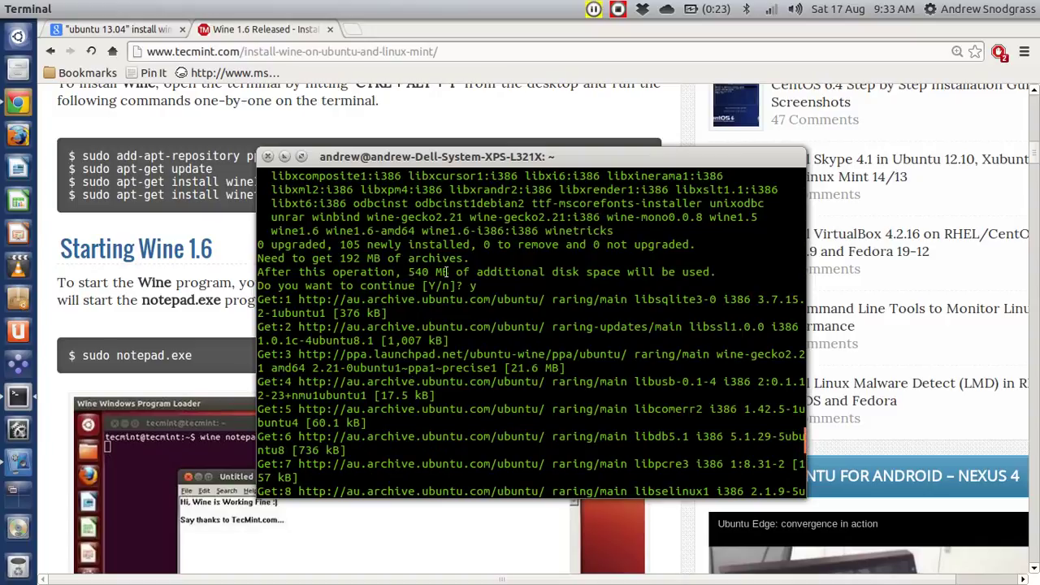
{"action": "scroll", "coordinate": [445, 273], "scroll_direction": "down", "scroll_amount": 15}
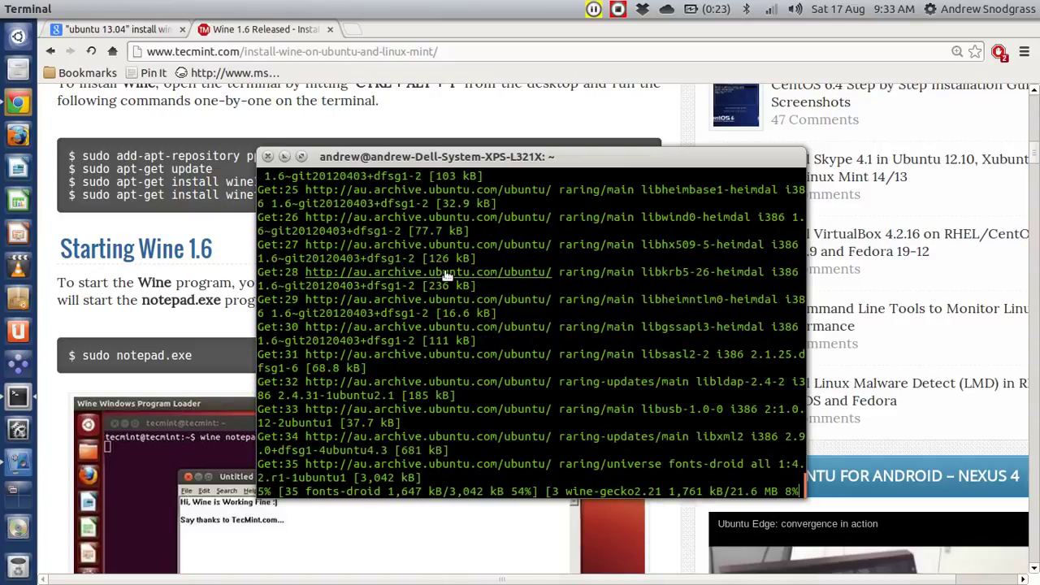
{"action": "left_click", "coordinate": [235, 255]}
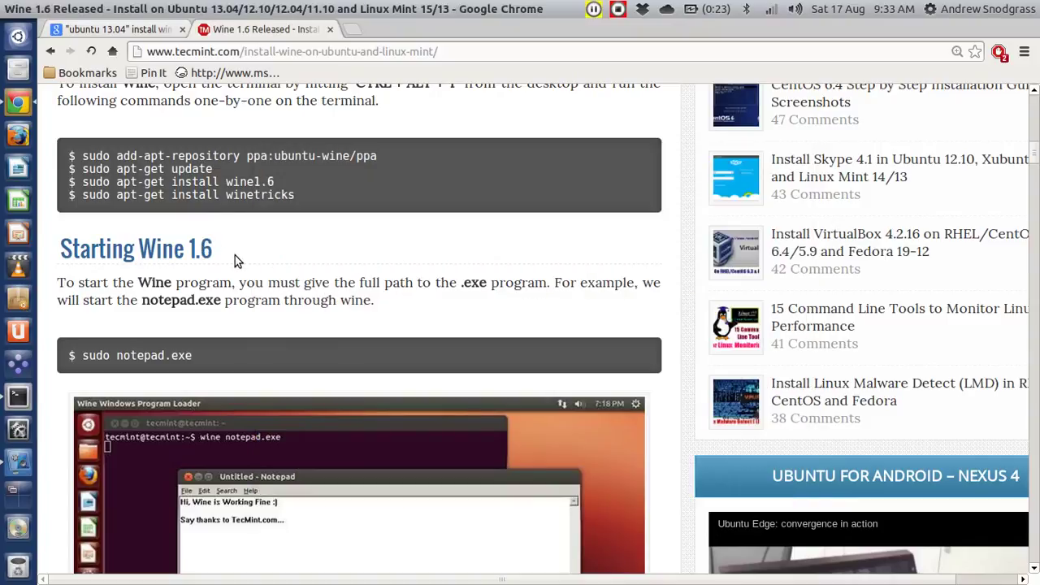
{"action": "key", "text": "alt+Tab"}
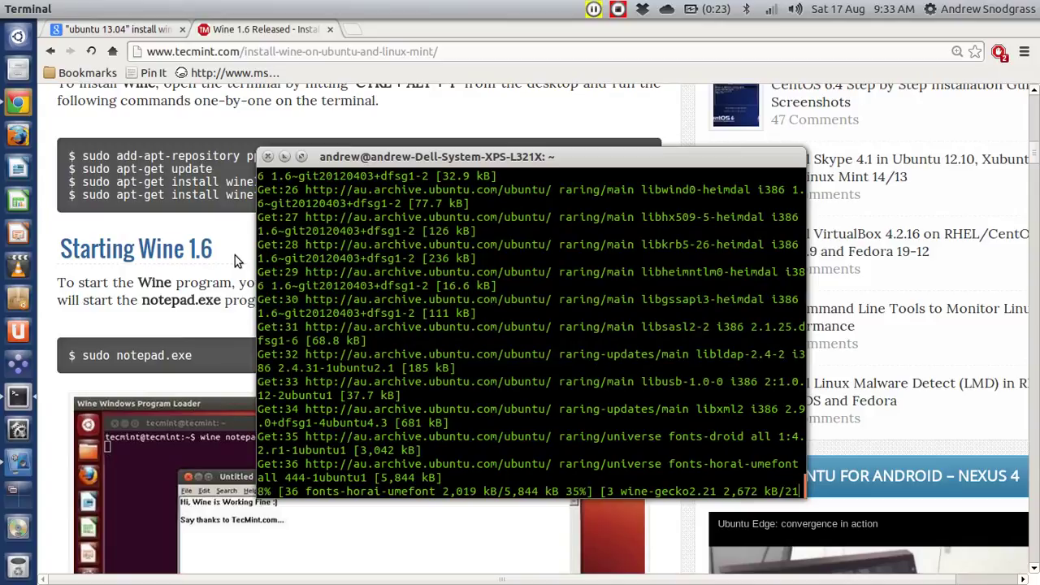
{"action": "mouse_move", "coordinate": [577, 161]}
{"action": "left_mouse_down"}
{"action": "mouse_move", "coordinate": [557, 126]}
{"action": "mouse_move", "coordinate": [167, 279]}
{"action": "mouse_move", "coordinate": [566, 155]}
{"action": "left_mouse_up"}
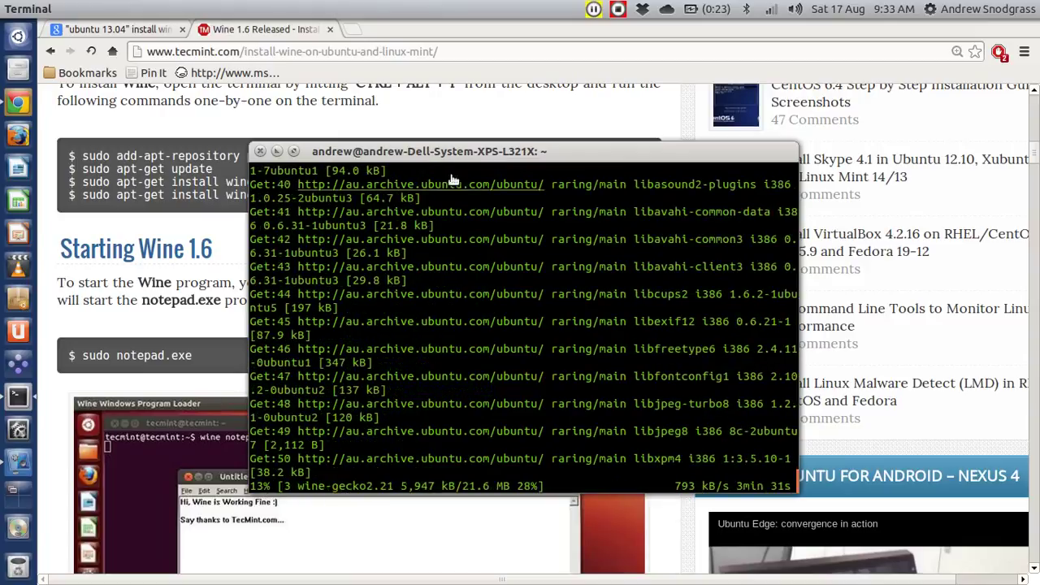
{"action": "left_click_drag", "start_coordinate": [435, 173], "coordinate": [466, 117]}
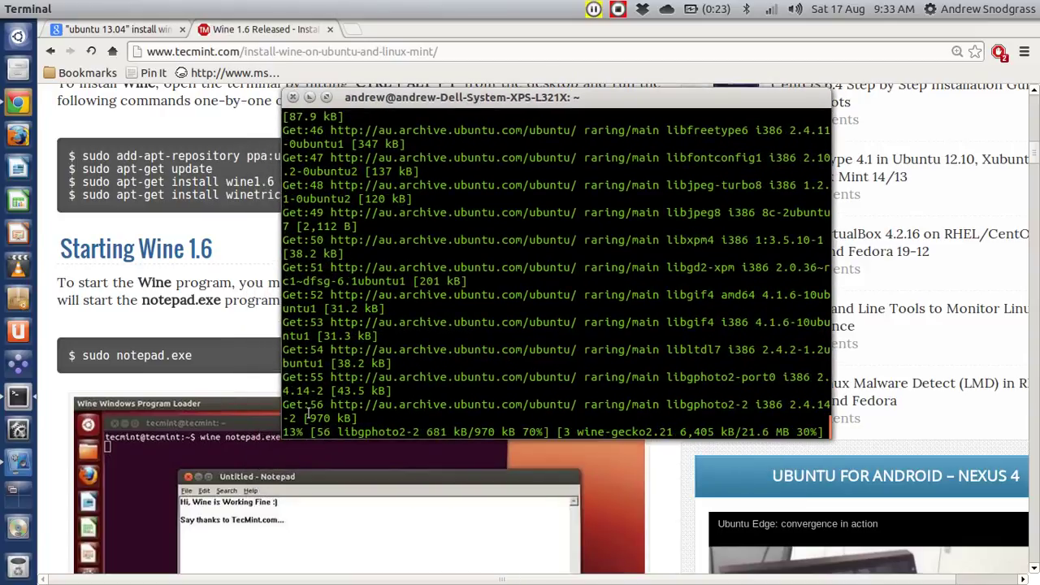
{"action": "key", "text": "alt+Tab"}
{"action": "key", "text": "alt+Tab"}
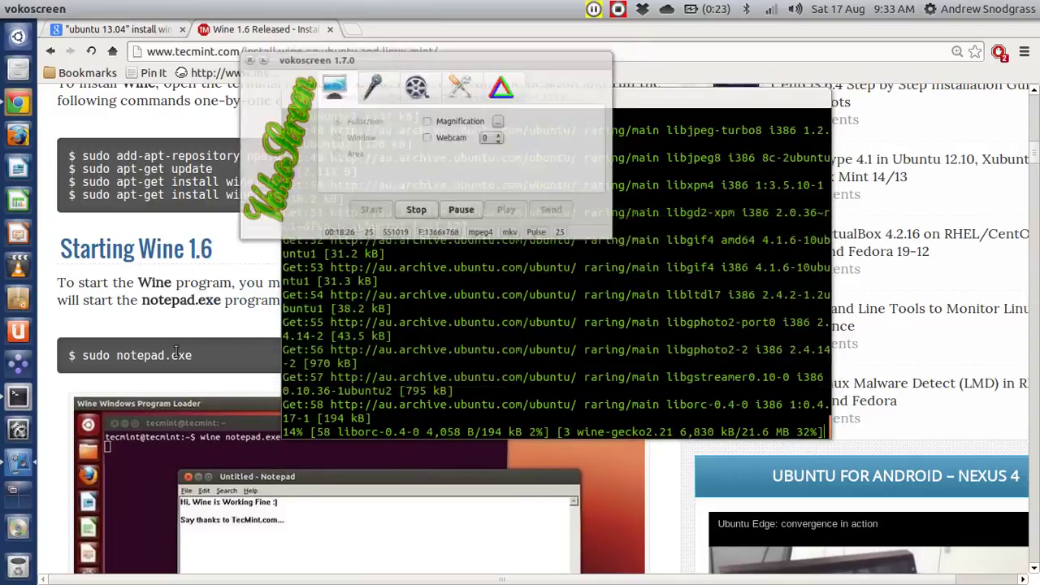
{"action": "left_click", "coordinate": [457, 231]}
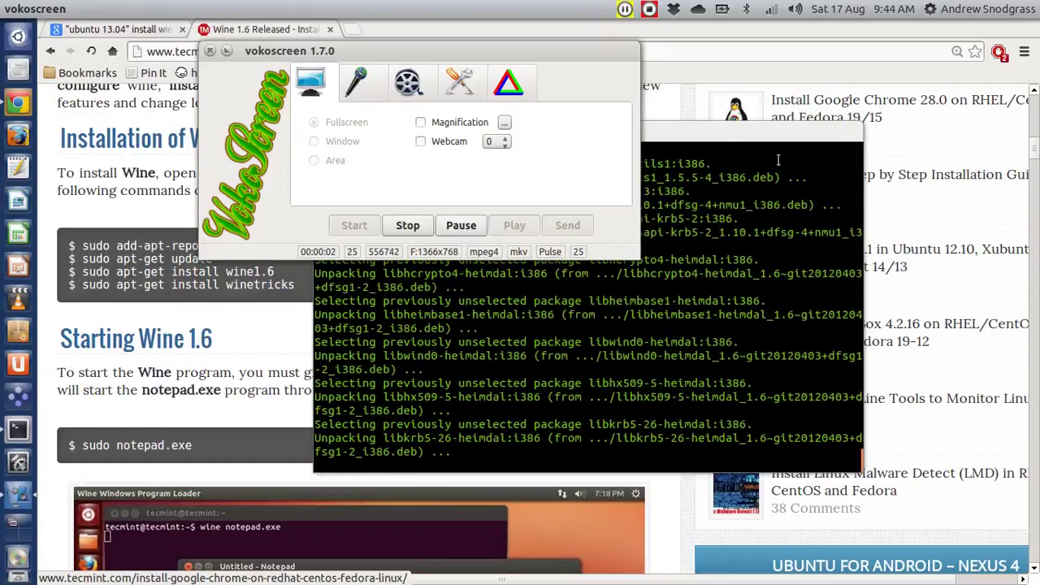
- Return to the terminal and read through the ttf-mscorefonts-installer license agreement to its end and back to the beginning
{"action": "left_click", "coordinate": [755, 144]}
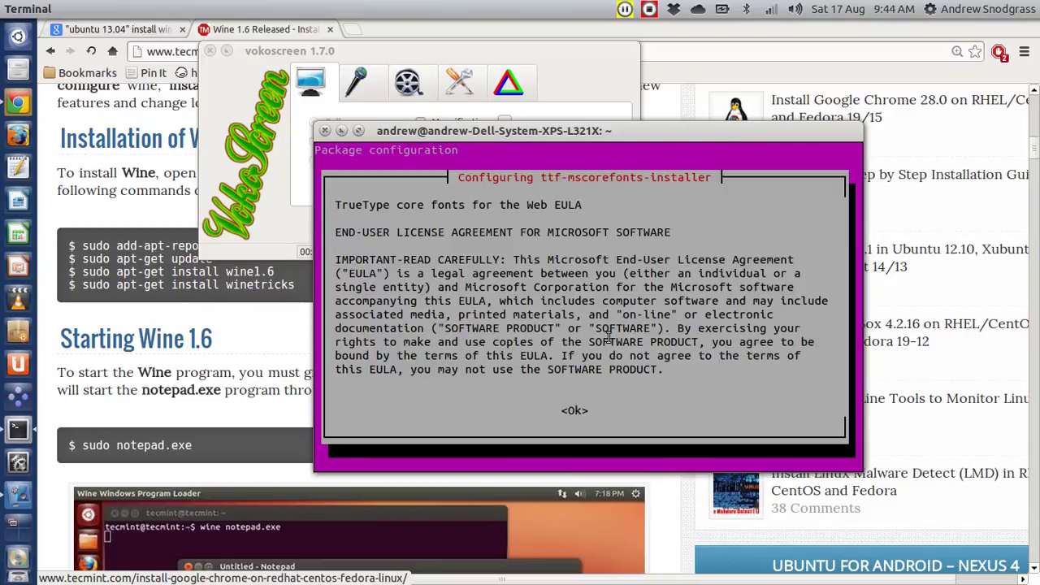
{"action": "key", "text": "Down"}
{"action": "key", "text": "Up"}
{"action": "key", "text": "Down"}
{"action": "key", "text": "Down"}
{"action": "key", "text": "Down"}
{"action": "key", "text": "Down"}
{"action": "key", "text": "Down"}
{"action": "key", "text": "Down"}
{"action": "key", "text": "Down"}
{"action": "key", "text": "Down"}
{"action": "key", "text": "Down"}
{"action": "key", "text": "Down"}
{"action": "key", "text": "Down"}
{"action": "key", "text": "Down"}
{"action": "key", "text": "Down"}
{"action": "key", "text": "Down"}
{"action": "key", "text": "Down"}
{"action": "key", "text": "Down"}
{"action": "key", "text": "Down"}
{"action": "key", "text": "Down"}
{"action": "key", "text": "Down"}
{"action": "key", "text": "Down"}
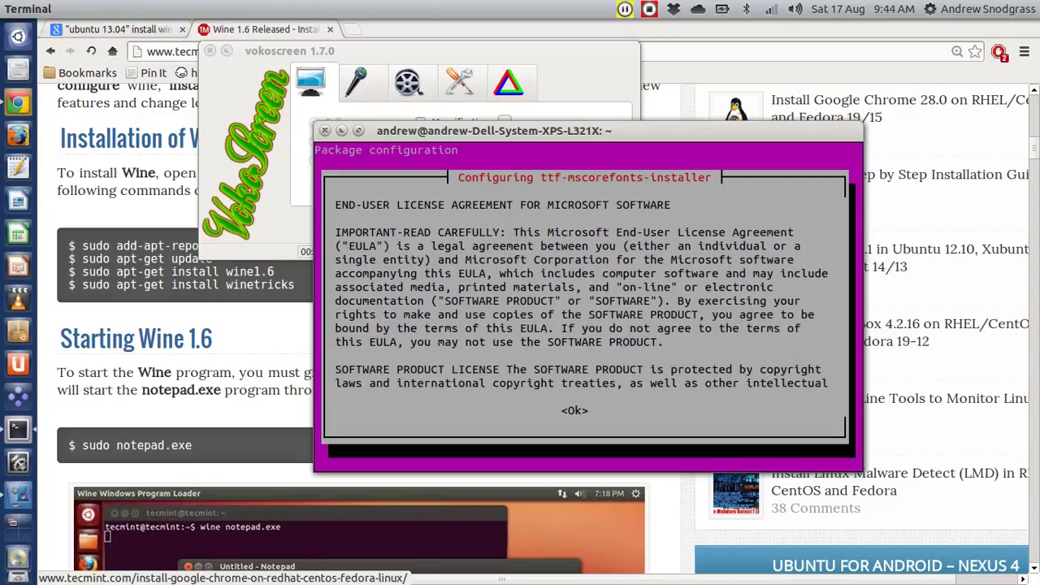
{"action": "key", "text": "Down"}
{"action": "key", "text": "Down"}
{"action": "key", "text": "Down"}
{"action": "key", "text": "Down"}
{"action": "key", "text": "Down"}
{"action": "key", "text": "Down"}
{"action": "key", "text": "Down"}
{"action": "key", "text": "Down"}
{"action": "key", "text": "Down"}
{"action": "key", "text": "Down"}
{"action": "key", "text": "Down"}
{"action": "key", "text": "Down"}
{"action": "key", "text": "Down"}
{"action": "key", "text": "Down"}
{"action": "key", "text": "Down"}
{"action": "key", "text": "Down"}
{"action": "key", "text": "Down"}
{"action": "key", "text": "Down"}
{"action": "key", "text": "Down"}
{"action": "key", "text": "Down"}
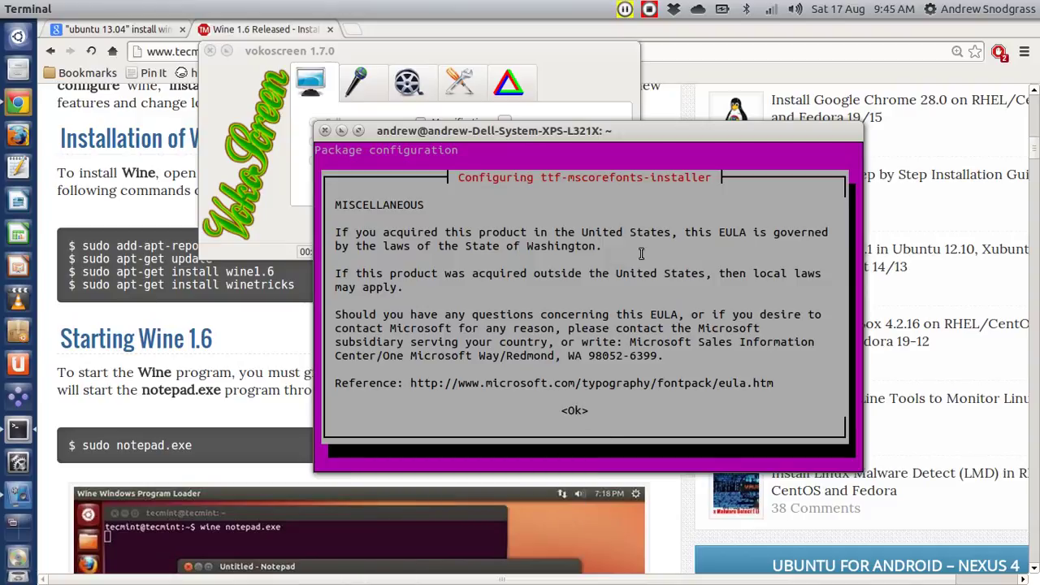
{"action": "scroll", "coordinate": [641, 255], "scroll_direction": "up", "scroll_amount": 15}
{"action": "scroll", "coordinate": [642, 254], "scroll_direction": "up", "scroll_amount": 5}
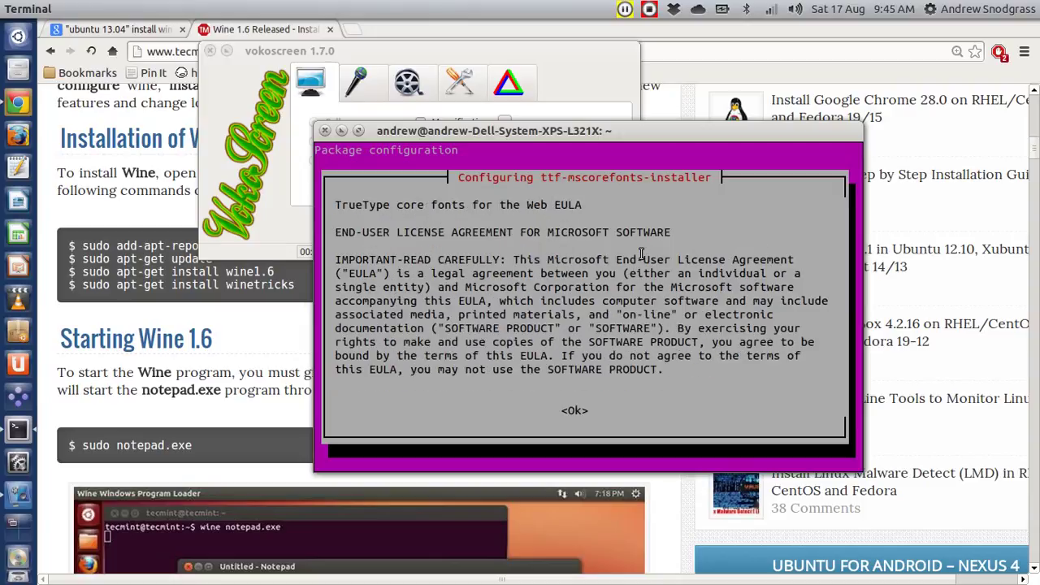
- Go to the end of the ttf-mscorefonts-installer license agreement and accept the EULA license terms
{"action": "scroll", "coordinate": [620, 329], "scroll_direction": "down", "scroll_amount": 20}
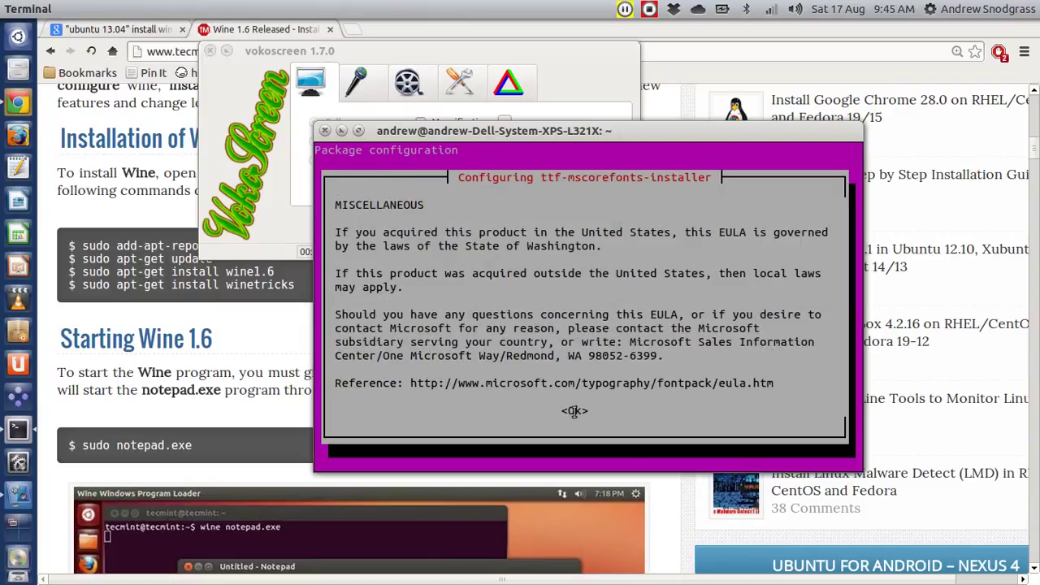
{"action": "key", "text": "Tab"}
{"action": "key", "text": "Return"}
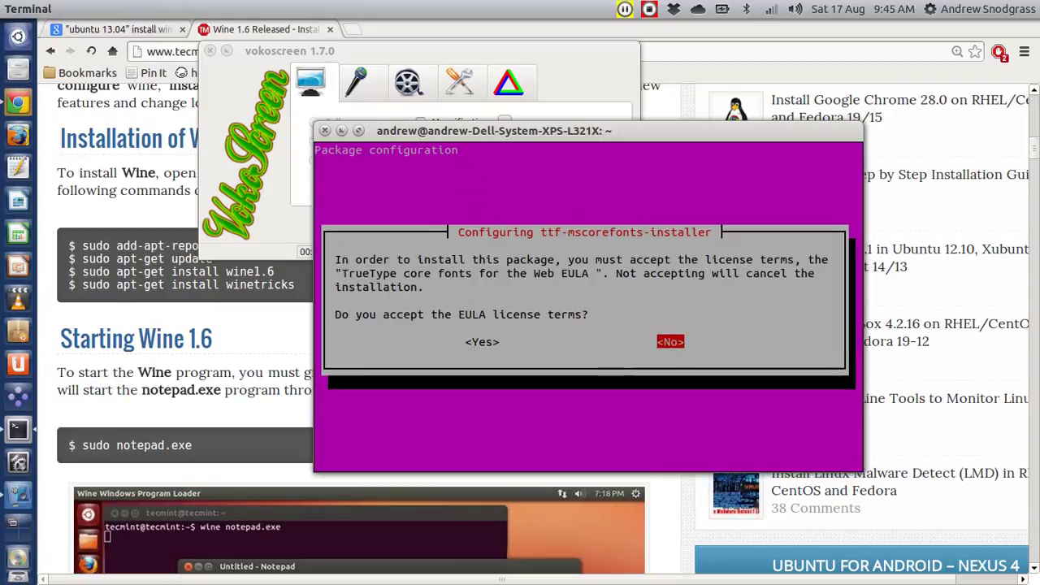
{"action": "key", "text": "Tab"}
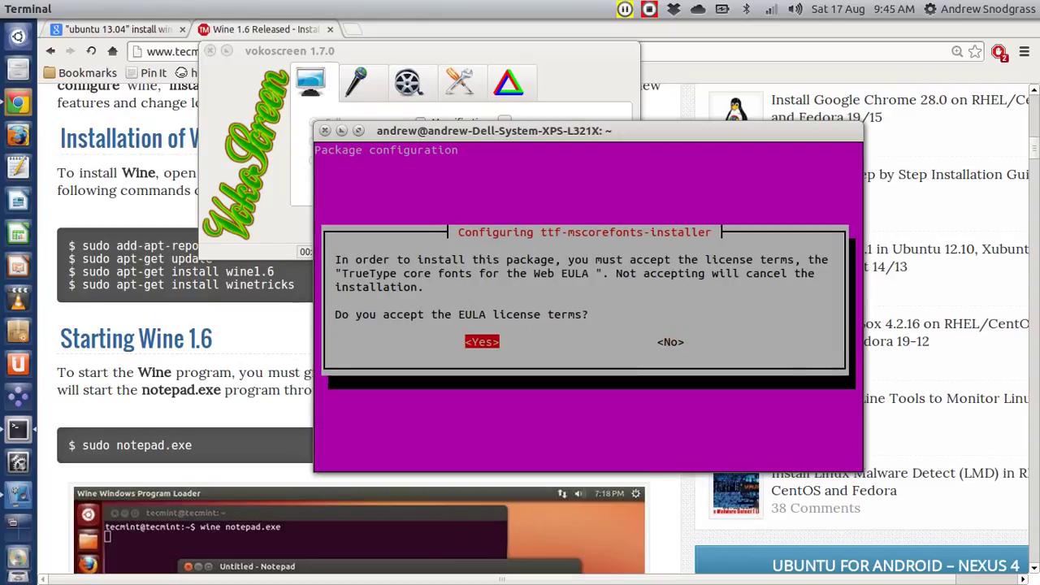
{"action": "key", "text": "Return"}
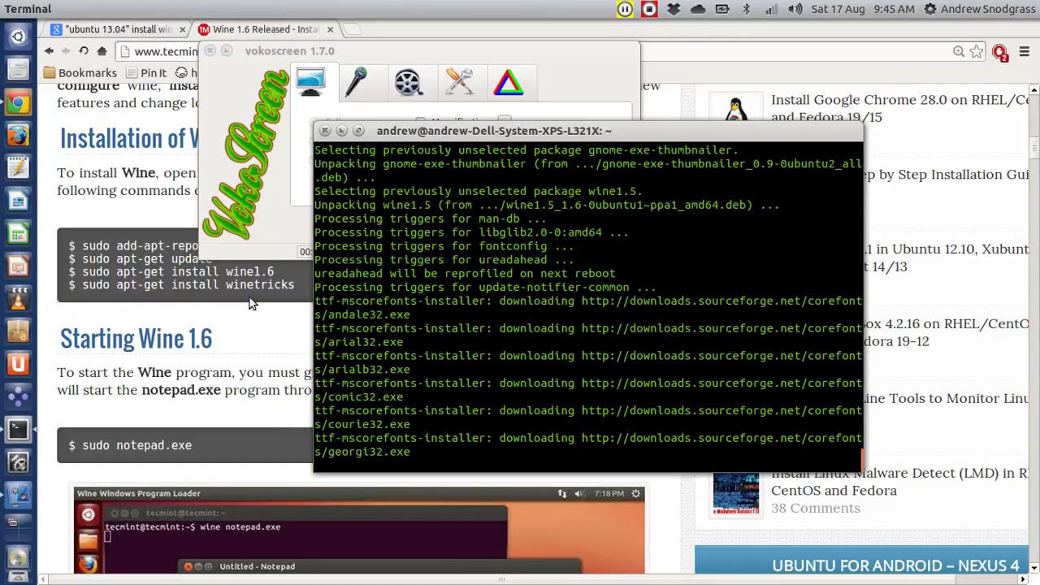
- Return to the terminal and review the Wine installation output, including the font extraction and package setup lines
{"action": "left_click", "coordinate": [225, 250]}
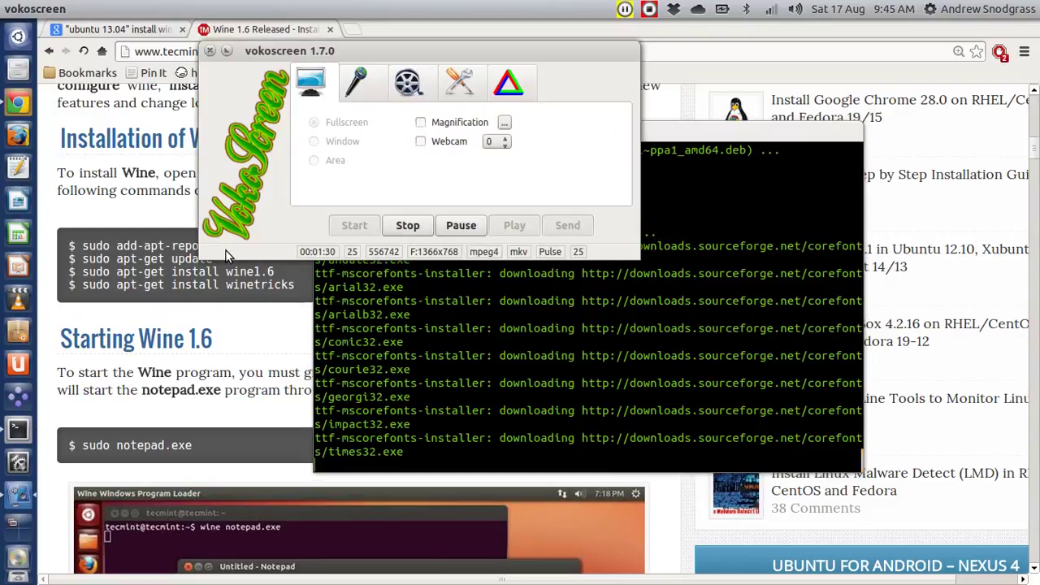
{"action": "left_click", "coordinate": [469, 227]}
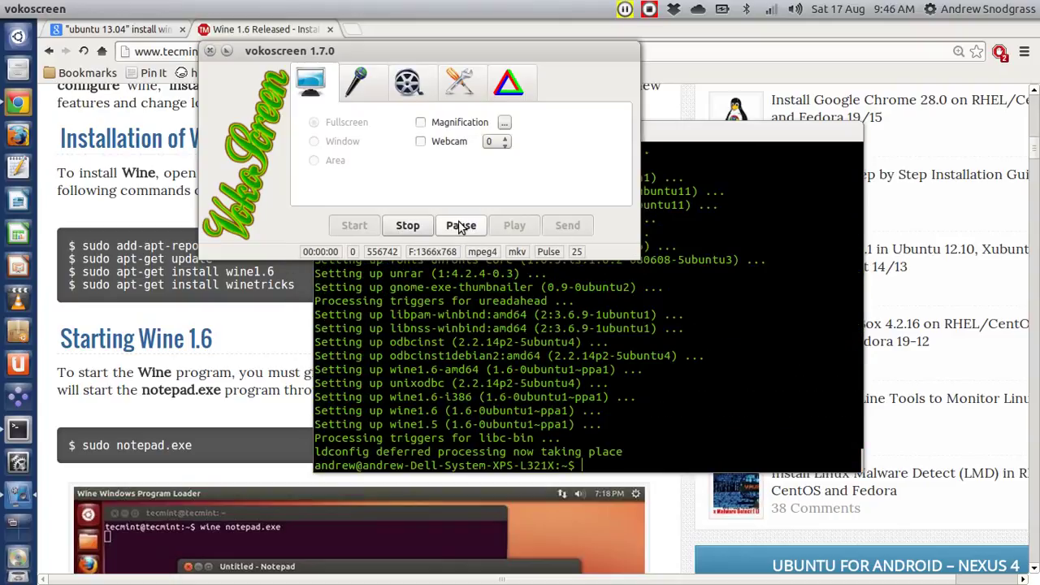
{"action": "left_click", "coordinate": [471, 393]}
{"action": "scroll", "coordinate": [472, 393], "scroll_direction": "up", "scroll_amount": 5}
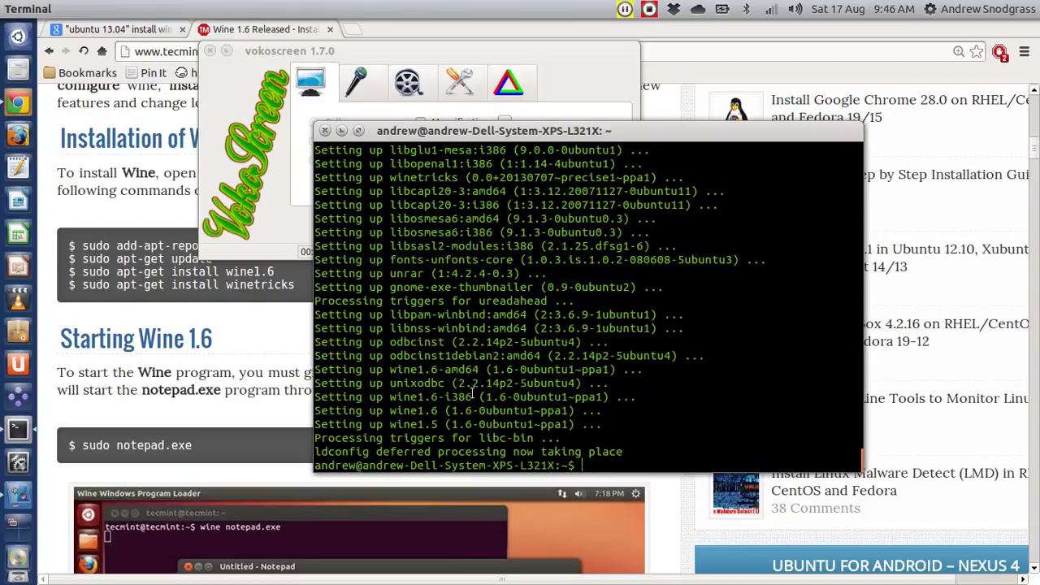
{"action": "scroll", "coordinate": [471, 394], "scroll_direction": "up", "scroll_amount": 8}
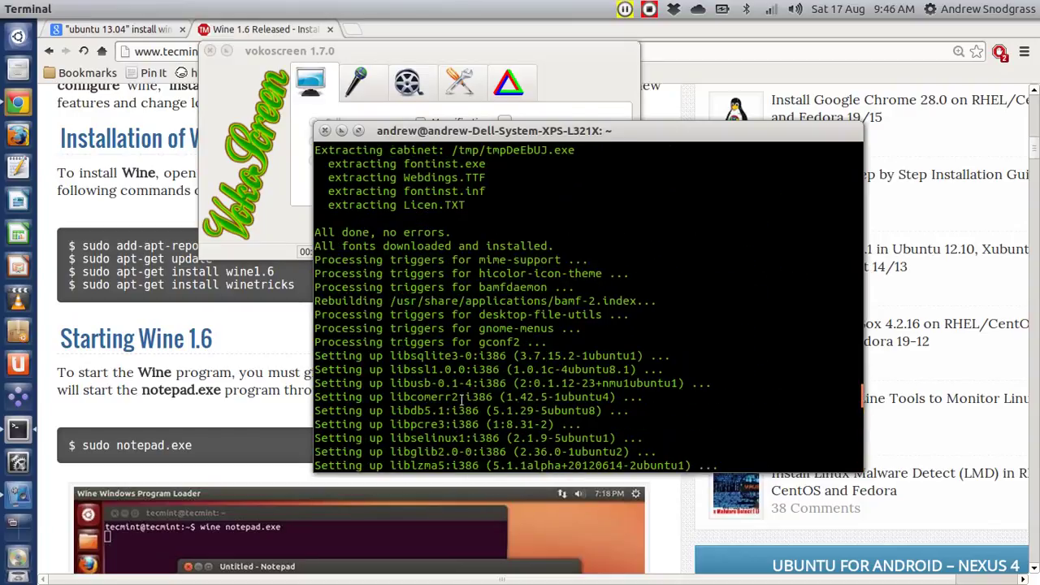
{"action": "scroll", "coordinate": [461, 399], "scroll_direction": "up", "scroll_amount": 2}
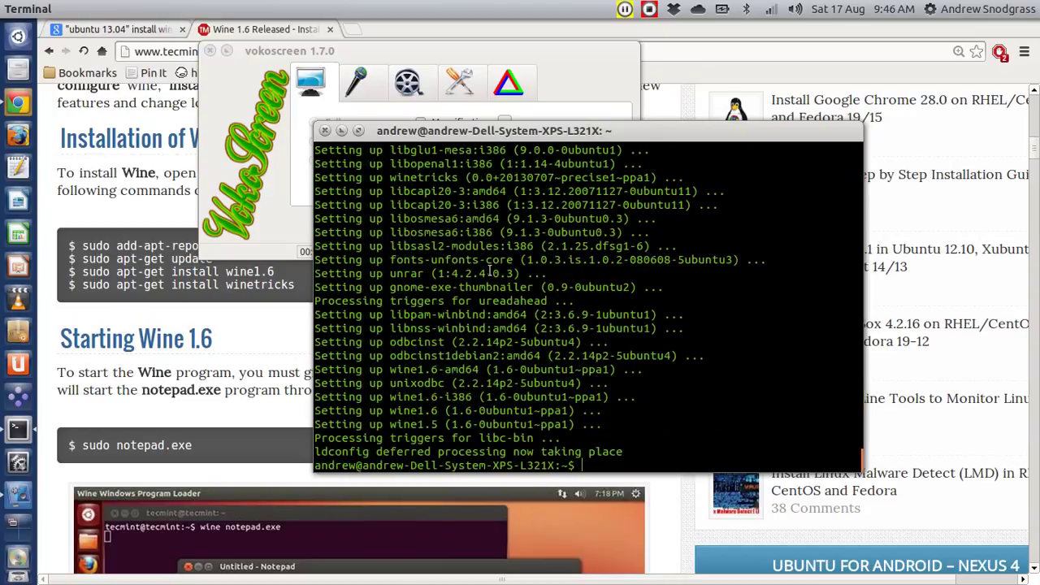
- Copy sudo apt-get install winetricks from the article and run it in the terminal
{"action": "left_click", "coordinate": [280, 340]}
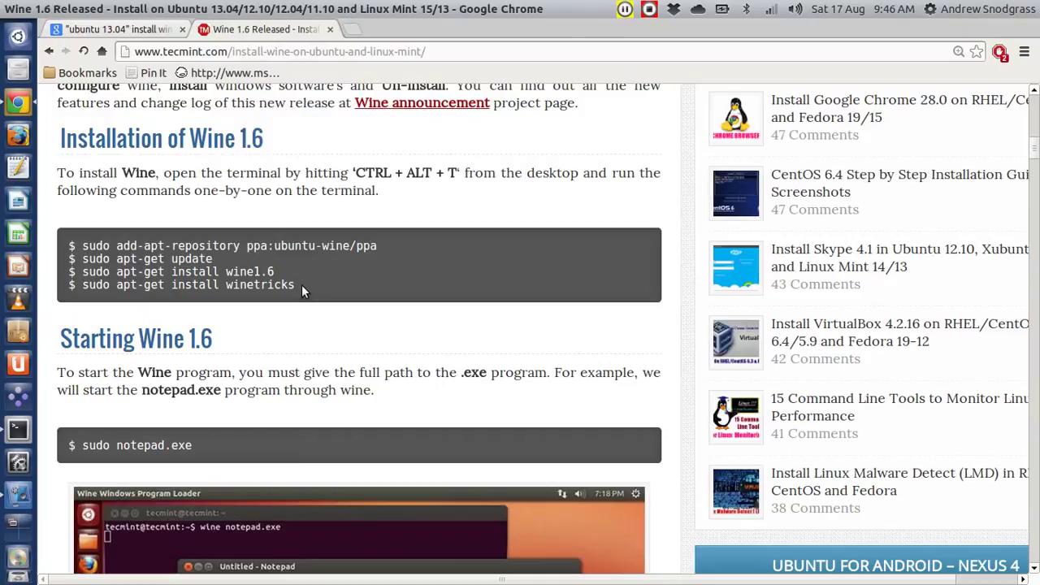
{"action": "left_click_drag", "start_coordinate": [294, 284], "coordinate": [84, 289]}
{"action": "key", "text": "super+c"}
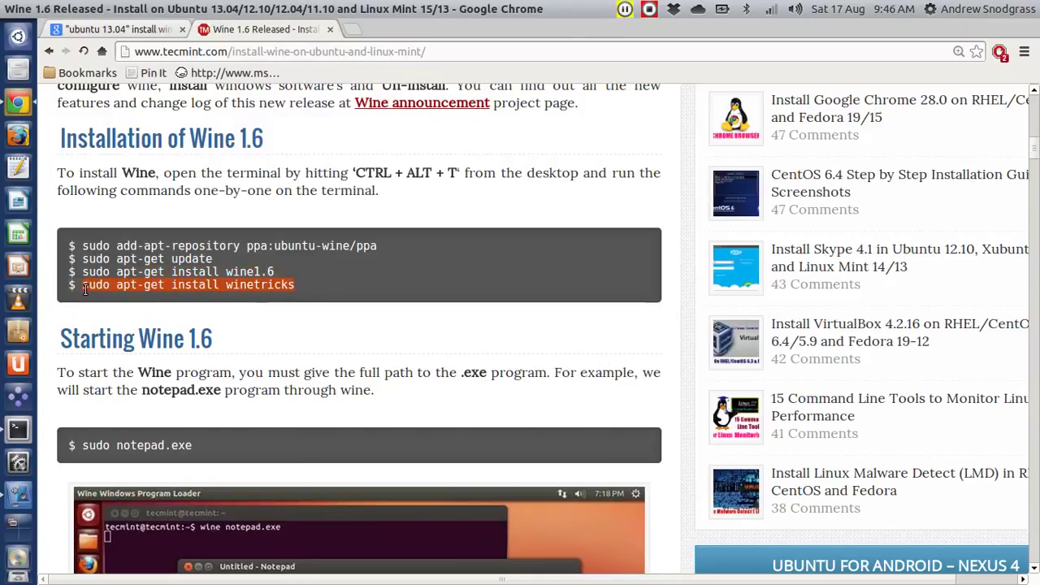
{"action": "key", "text": "alt+Tab"}
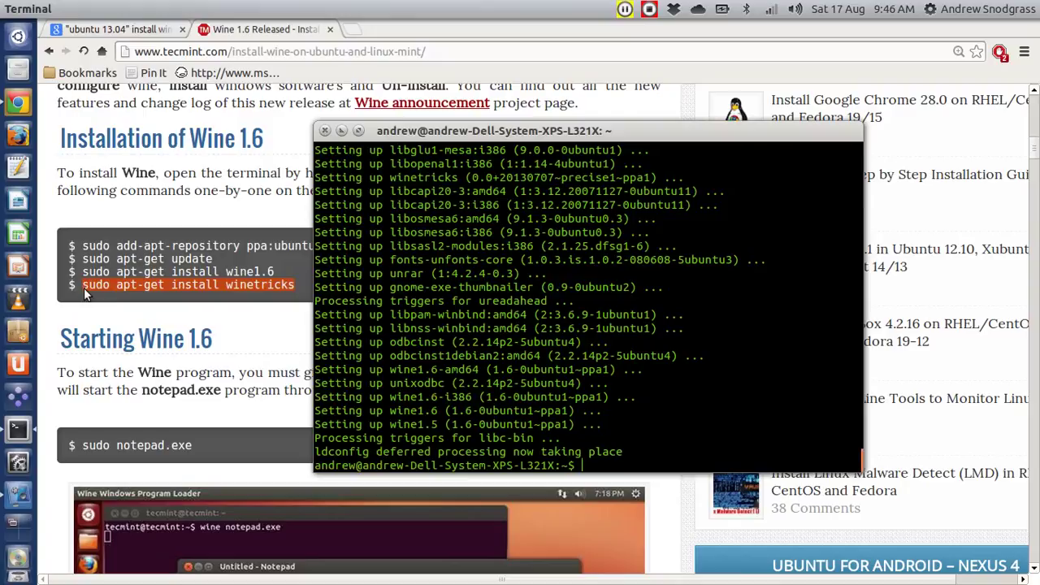
{"action": "right_click", "coordinate": [602, 463]}
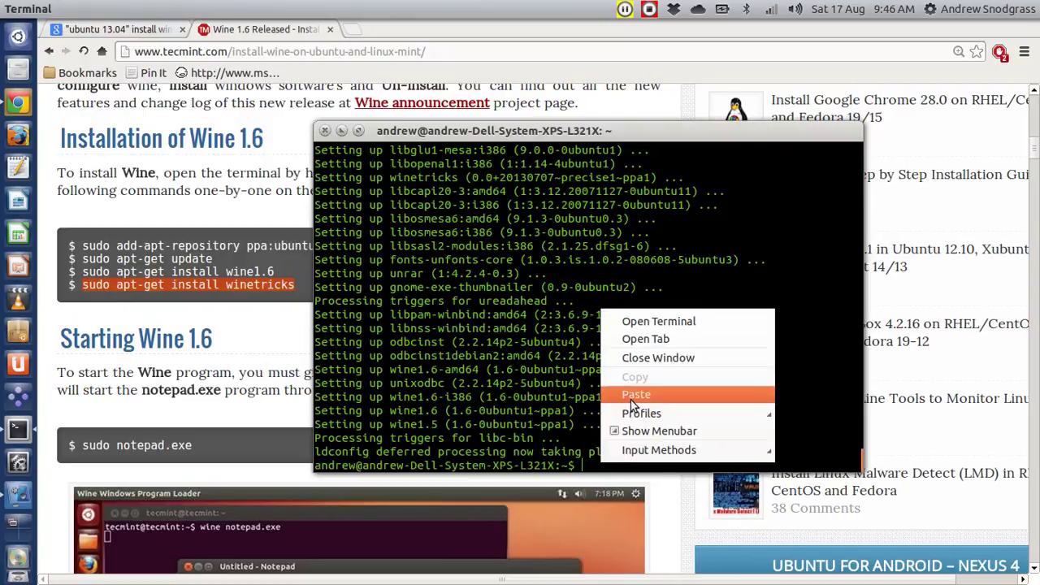
{"action": "left_click", "coordinate": [632, 399]}
{"action": "key", "text": "Return"}
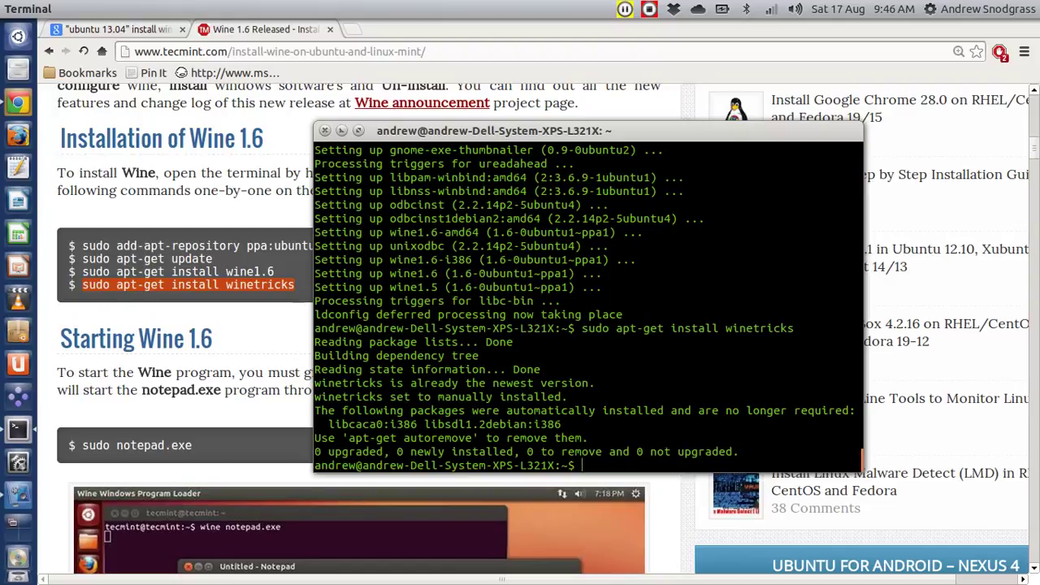
- Return to the browser and clear the desktop by minimizing the browser and vokoscreen windows
{"action": "key", "text": "alt+Tab"}
{"action": "left_click", "coordinate": [485, 296]}
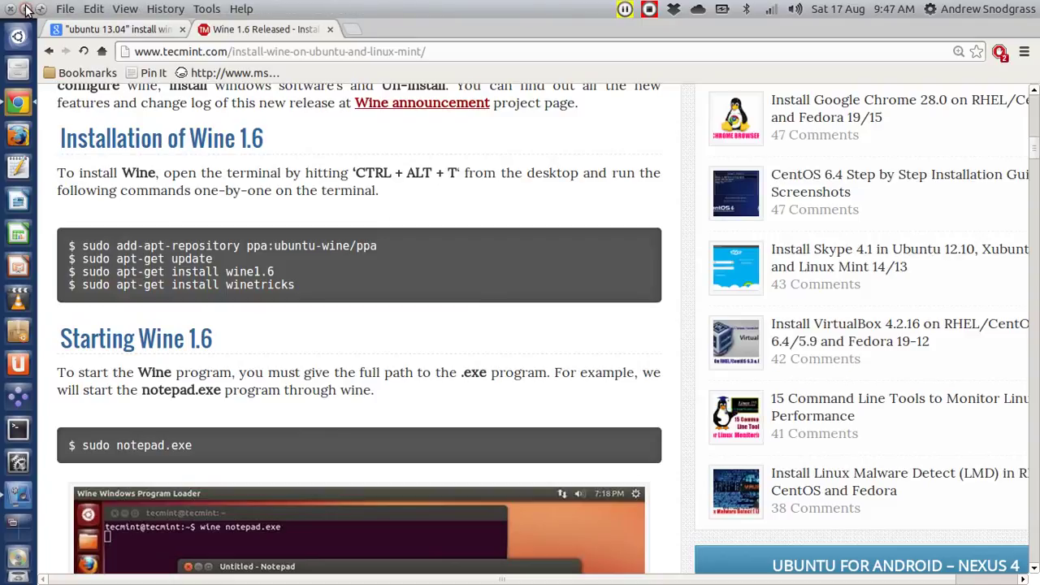
{"action": "left_click", "coordinate": [17, 7]}
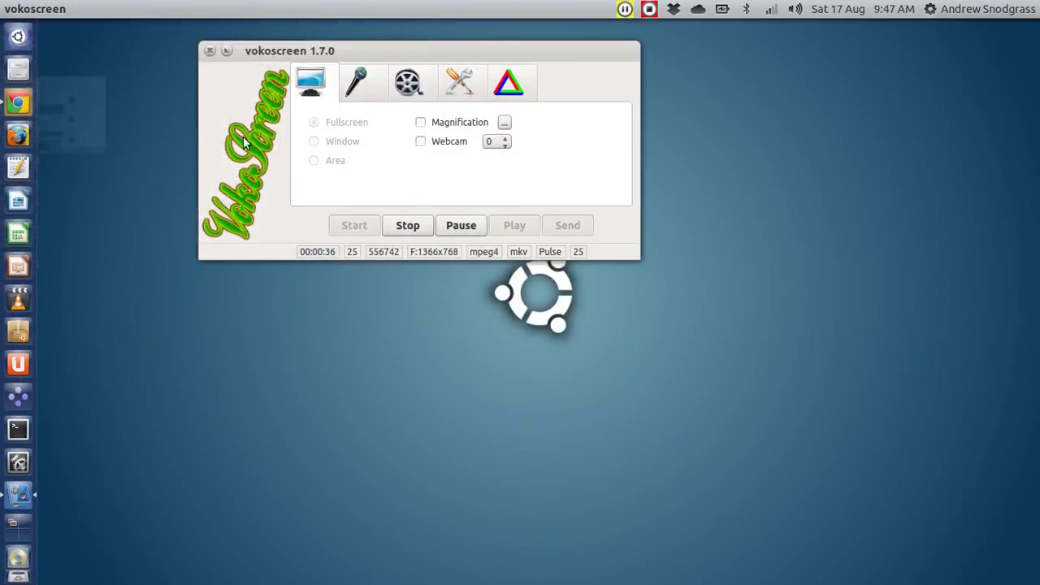
{"action": "left_click", "coordinate": [230, 51]}
- Search the applications for play and launch PlayOnLinux
{"action": "key", "text": "super"}
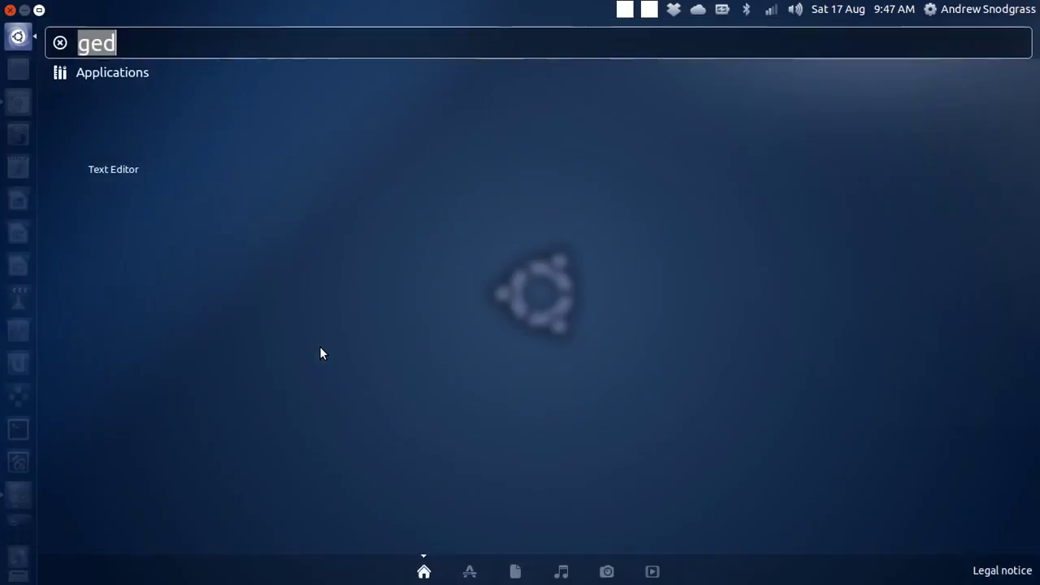
{"action": "type", "text": "play"}
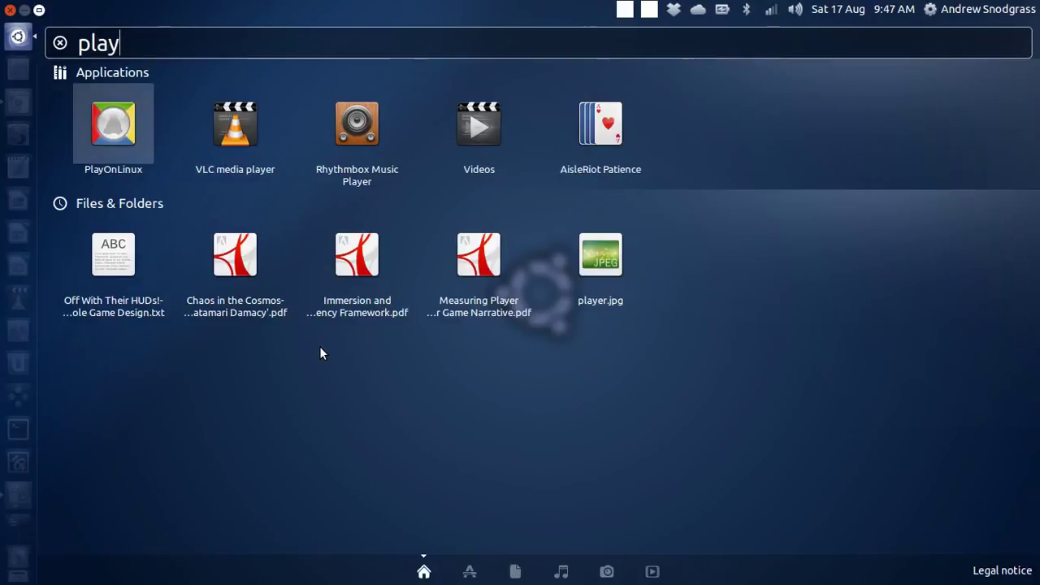
{"action": "key", "text": "Escape"}
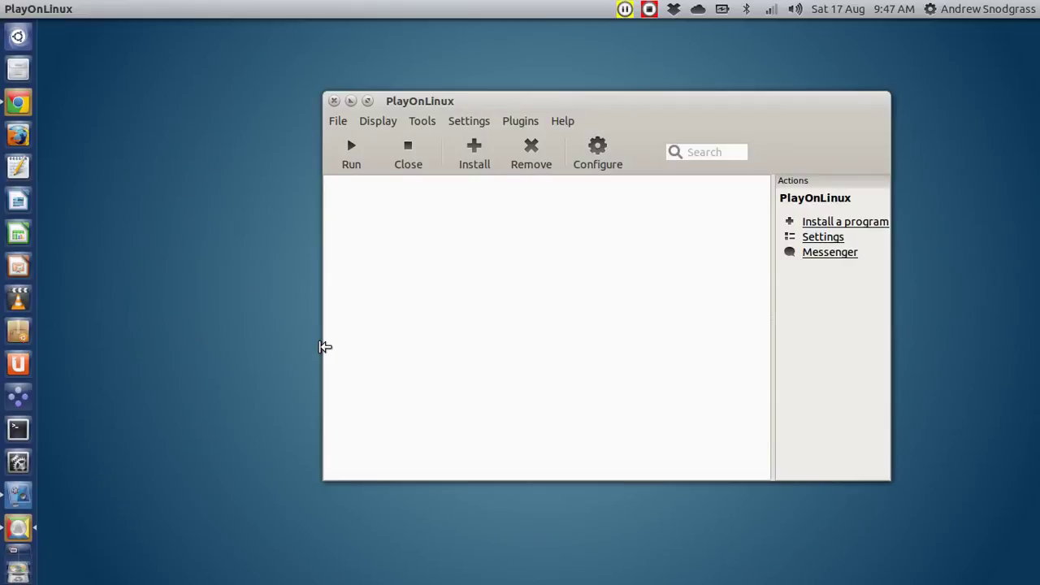
- Open the PlayOnLinux Wine versions manager, dismiss the message dialog and bring the manager to the front
{"action": "left_click", "coordinate": [423, 121]}
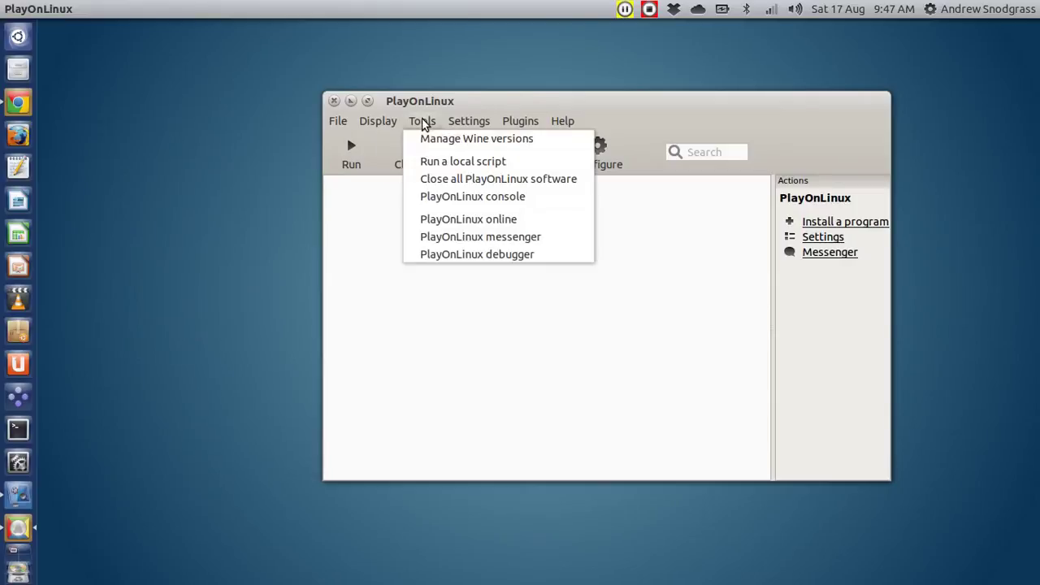
{"action": "left_click", "coordinate": [428, 139]}
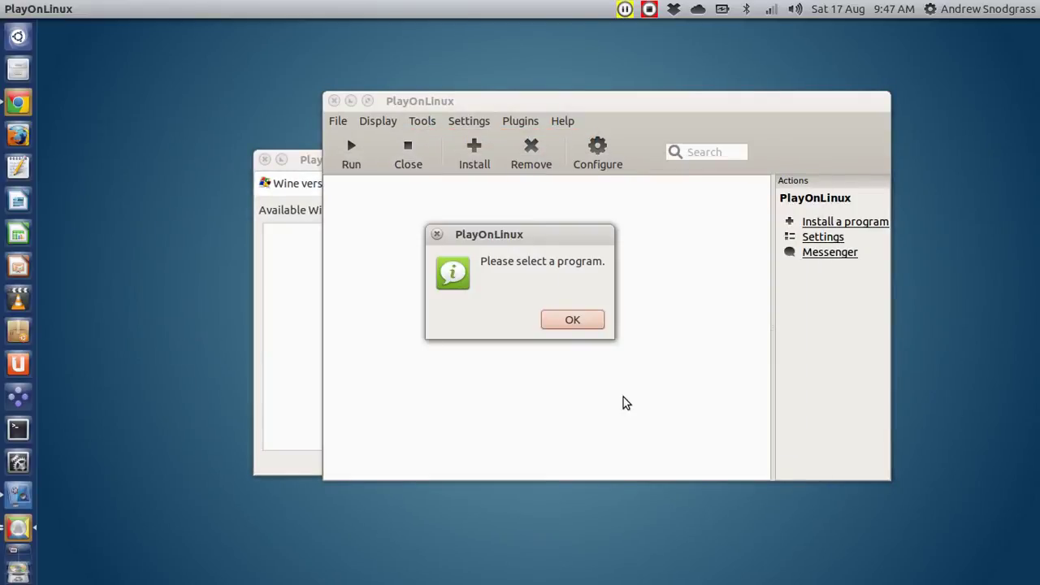
{"action": "left_click", "coordinate": [573, 320]}
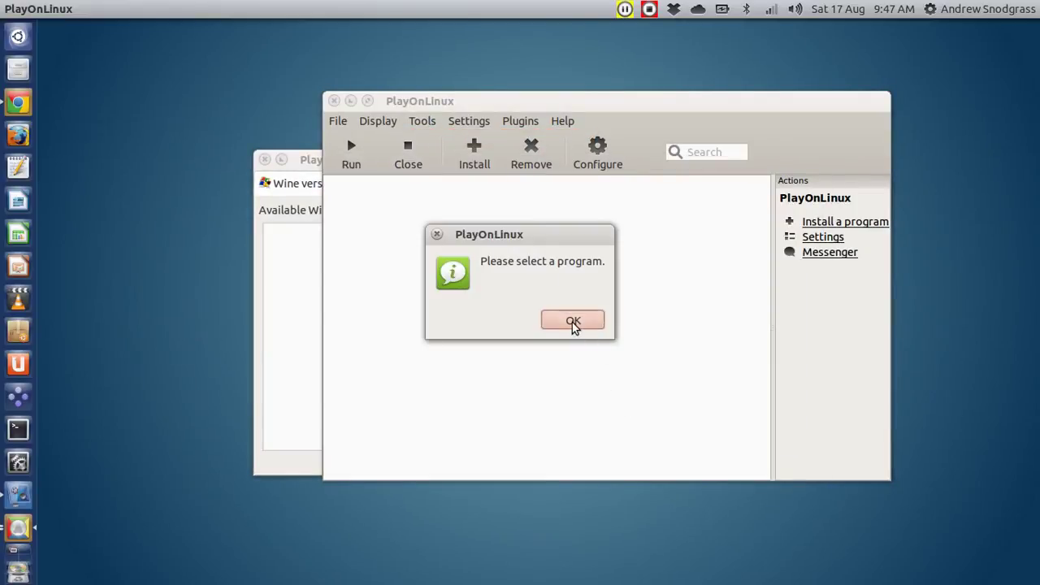
{"action": "left_click", "coordinate": [311, 158]}
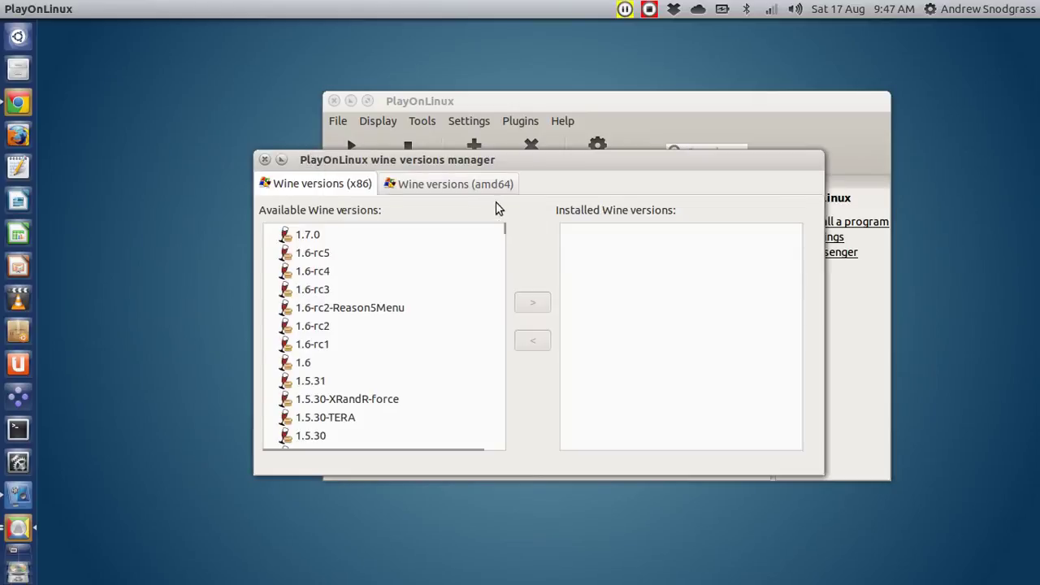
- Compare the available and installed Wine versions for x86 and amd64, and close the versions manager
{"action": "left_click", "coordinate": [436, 183]}
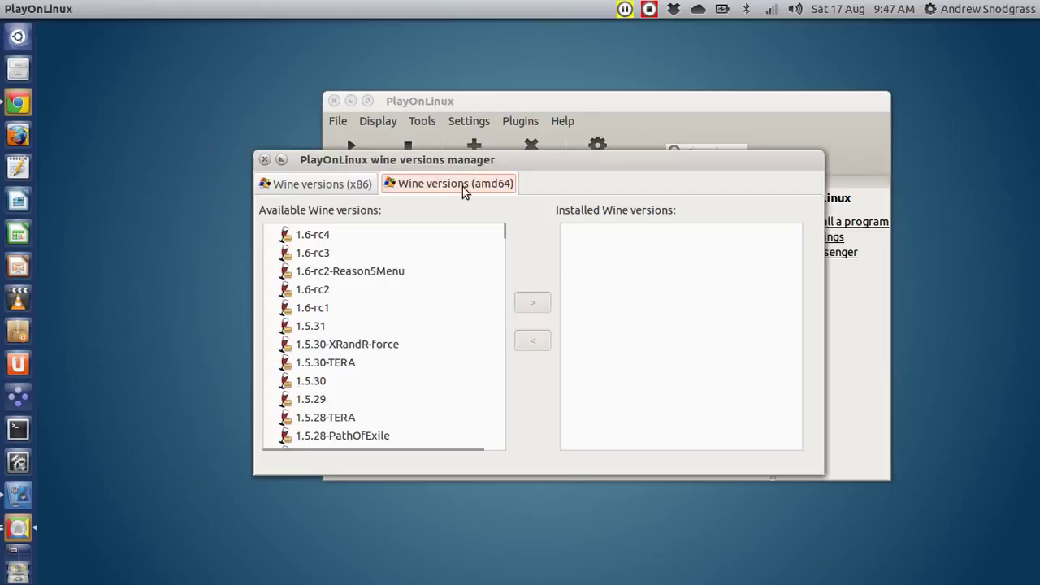
{"action": "left_click", "coordinate": [352, 185]}
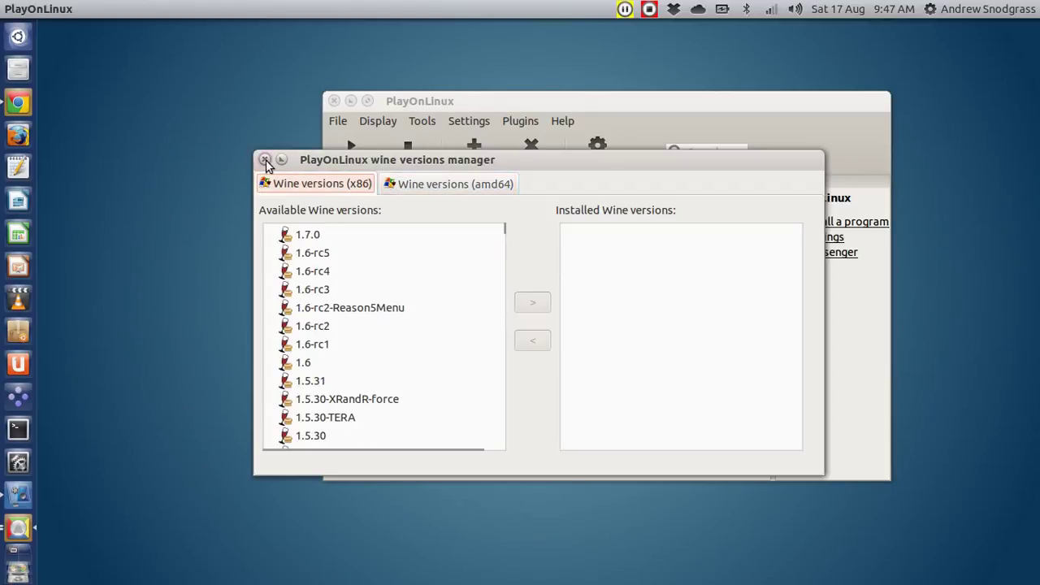
{"action": "left_click", "coordinate": [410, 192]}
{"action": "left_click", "coordinate": [342, 186]}
{"action": "left_click", "coordinate": [264, 159]}
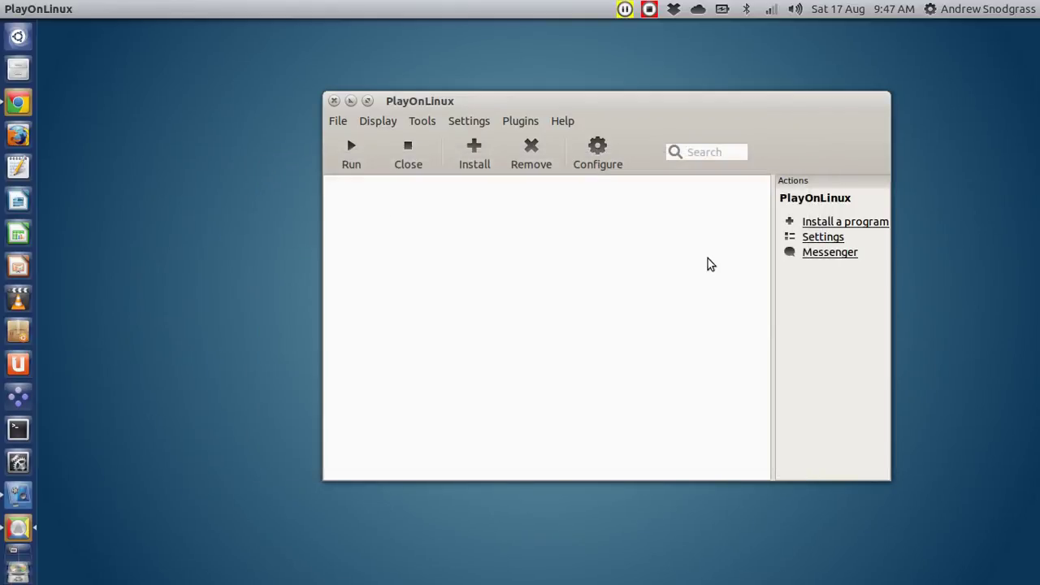
- Look over the PlayOnLinux settings and tools commands without choosing any, and close PlayOnLinux
{"action": "left_click", "coordinate": [466, 121]}
{"action": "left_click", "coordinate": [465, 118]}
{"action": "left_click", "coordinate": [466, 122]}
{"action": "mouse_move", "coordinate": [428, 122]}
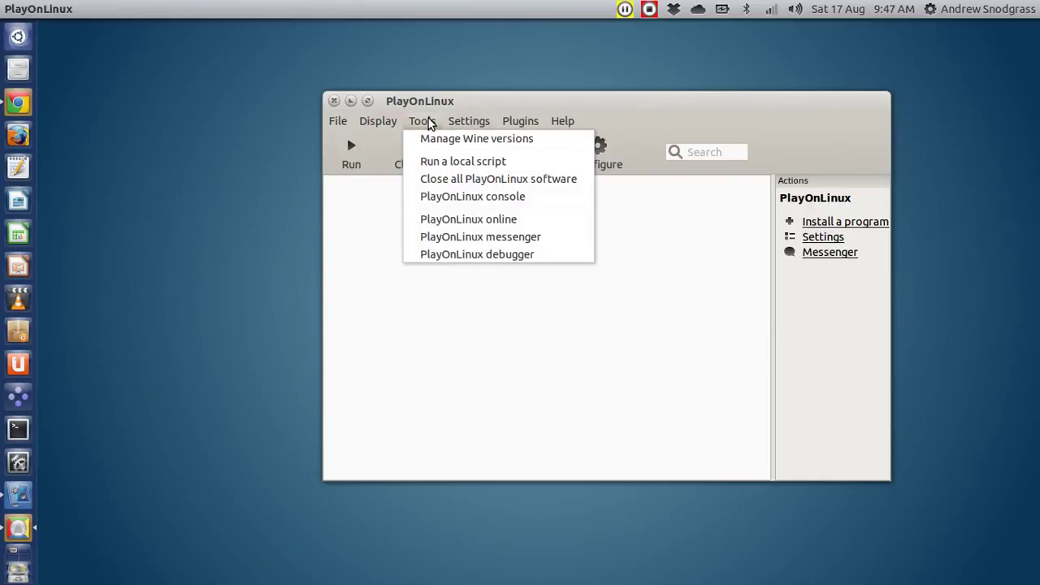
{"action": "left_click", "coordinate": [429, 122]}
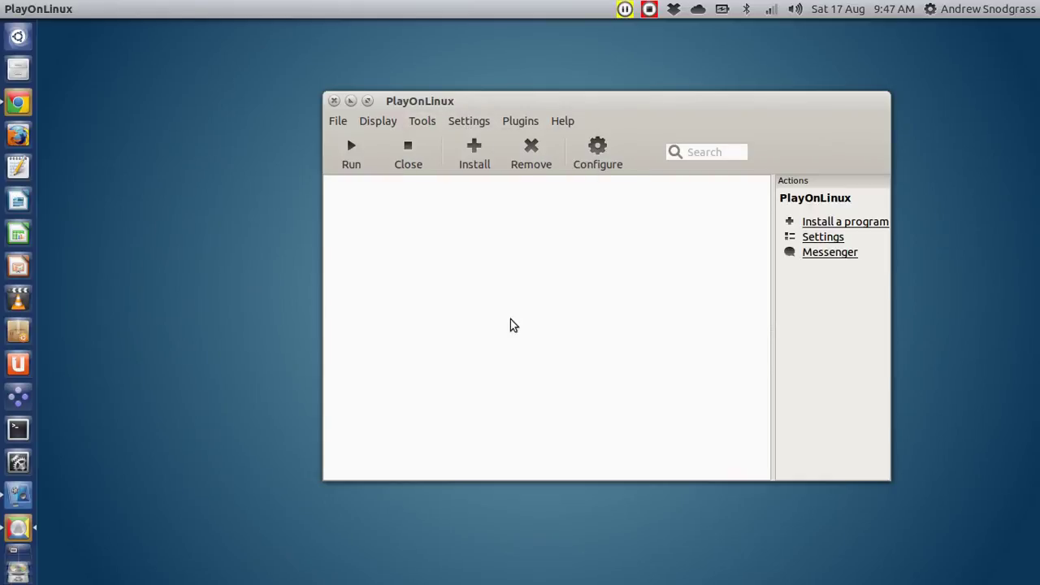
{"action": "key", "text": "alt+F4"}
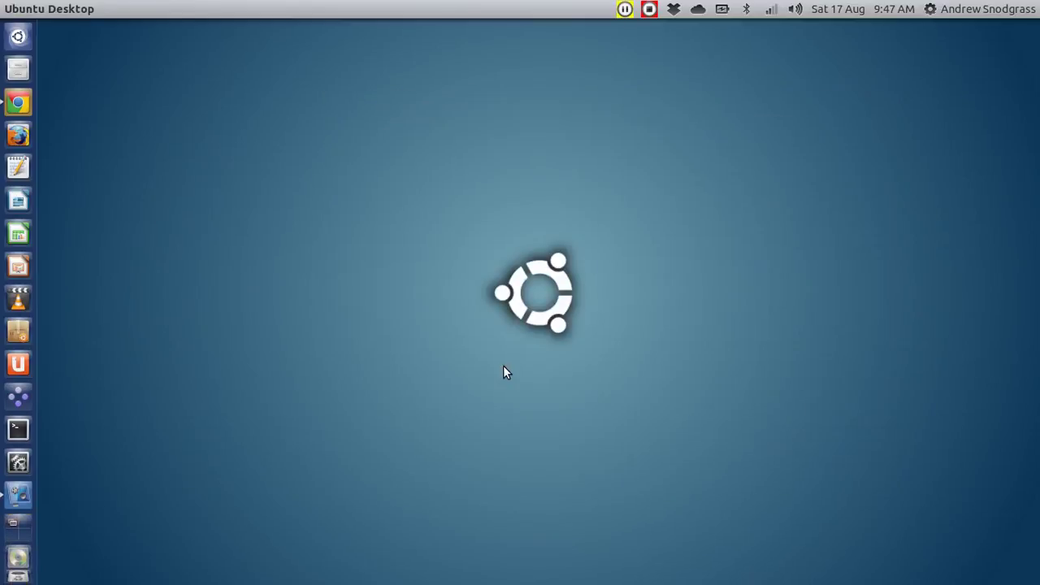
- Run sudo apt-get update in a new terminal, entering the account password, and close the terminal once the update finishes
{"action": "key", "text": "ctrl+alt+t"}
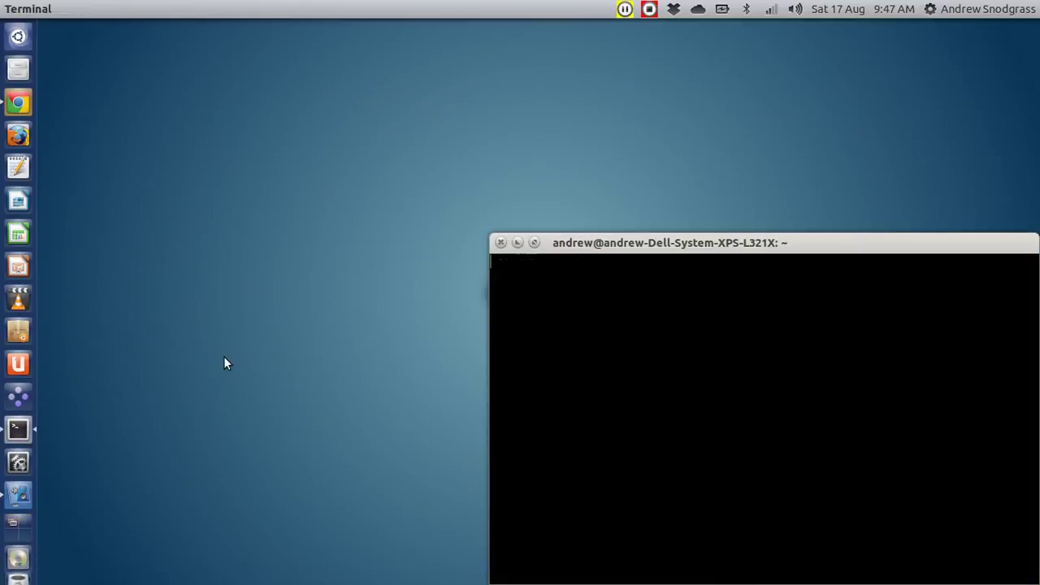
{"action": "key", "text": "Up"}
{"action": "key", "text": "Up"}
{"action": "key", "text": "Up"}
{"action": "key", "text": "Up"}
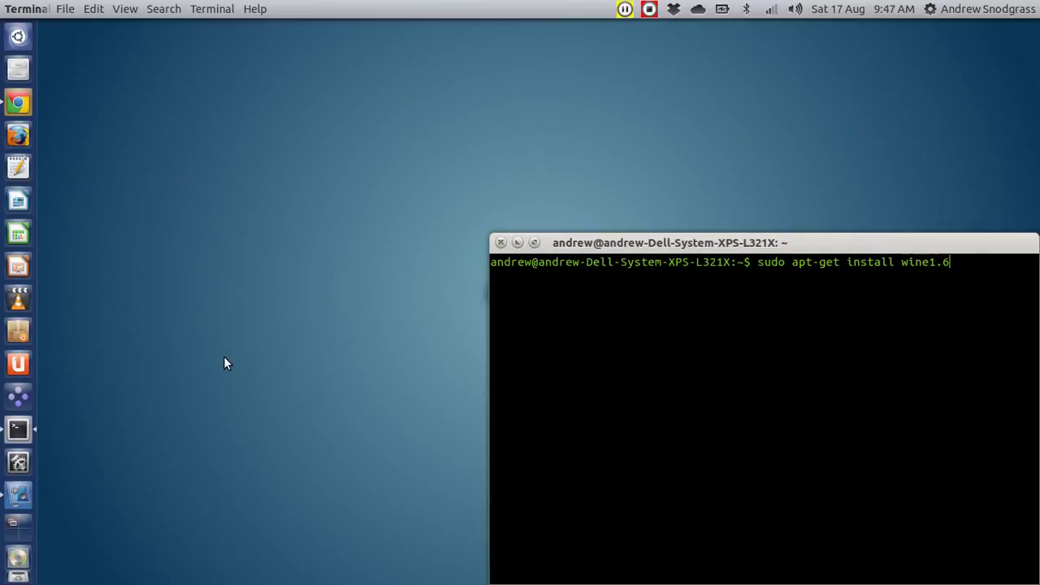
{"action": "key", "text": "Down"}
{"action": "key", "text": "Return"}
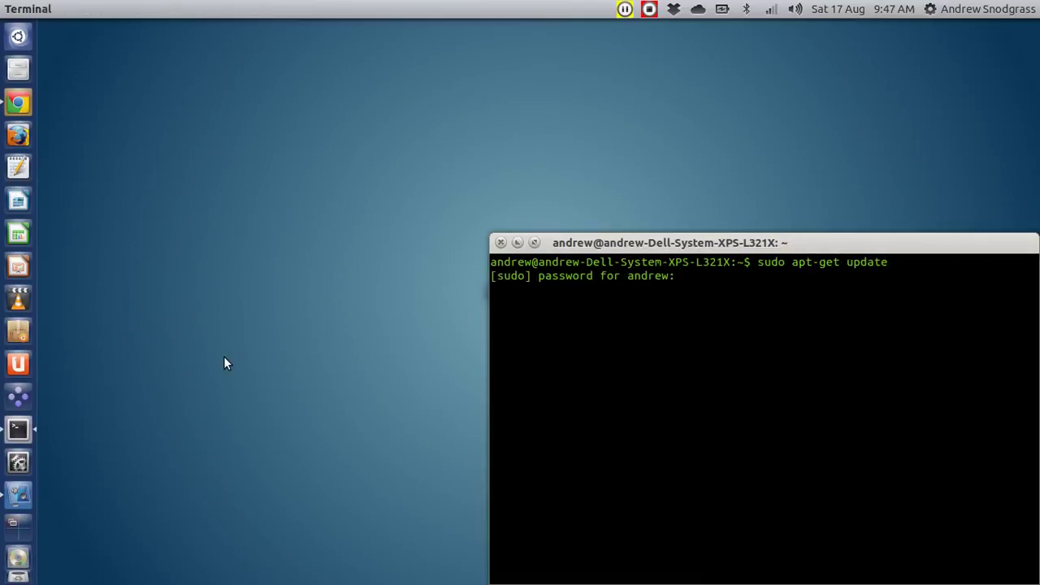
{"action": "key", "text": "Return"}
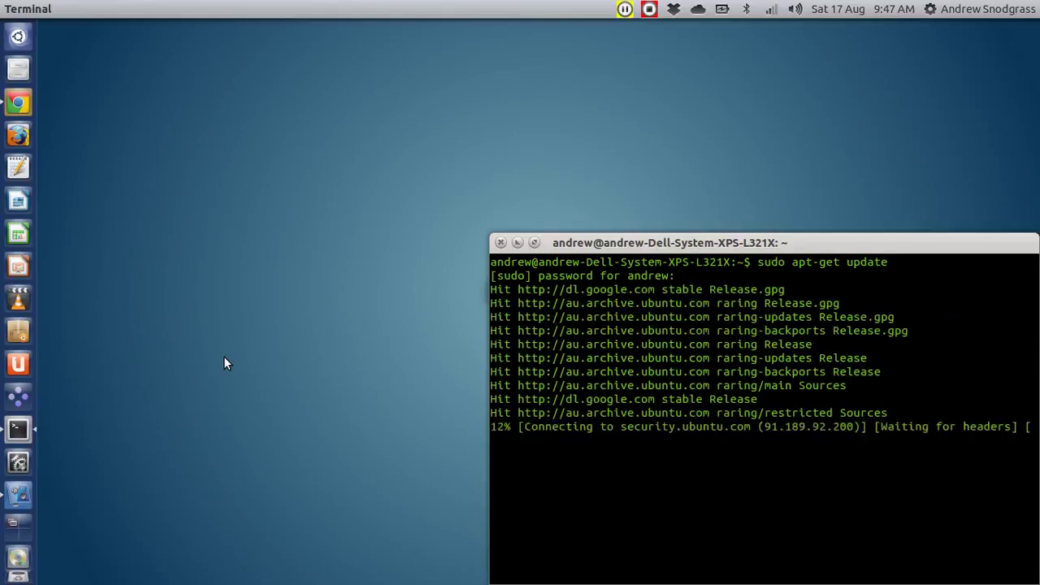
{"action": "left_click_drag", "start_coordinate": [850, 242], "coordinate": [547, 97]}
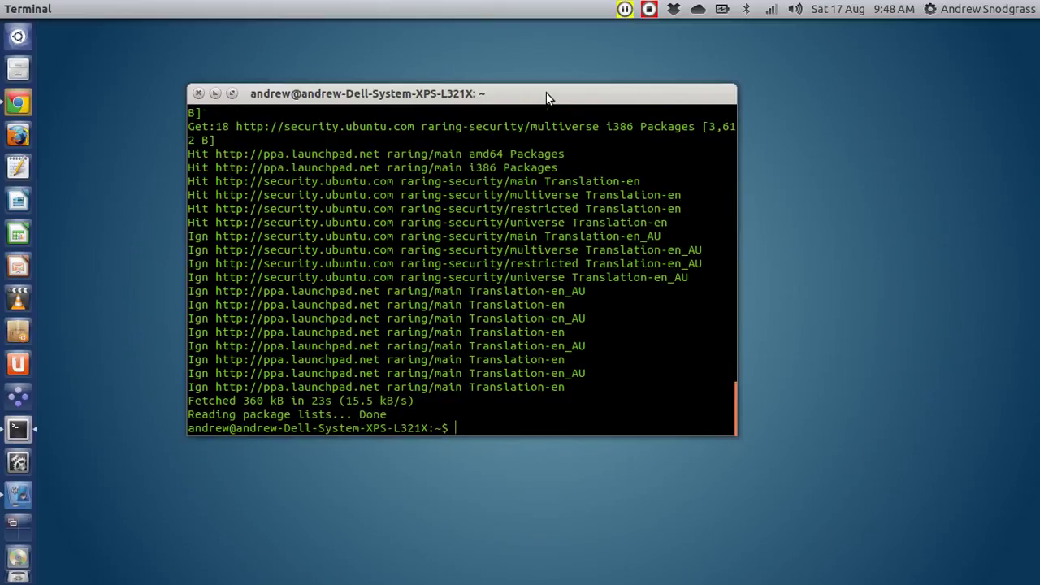
{"action": "key", "text": "ctrl+d"}
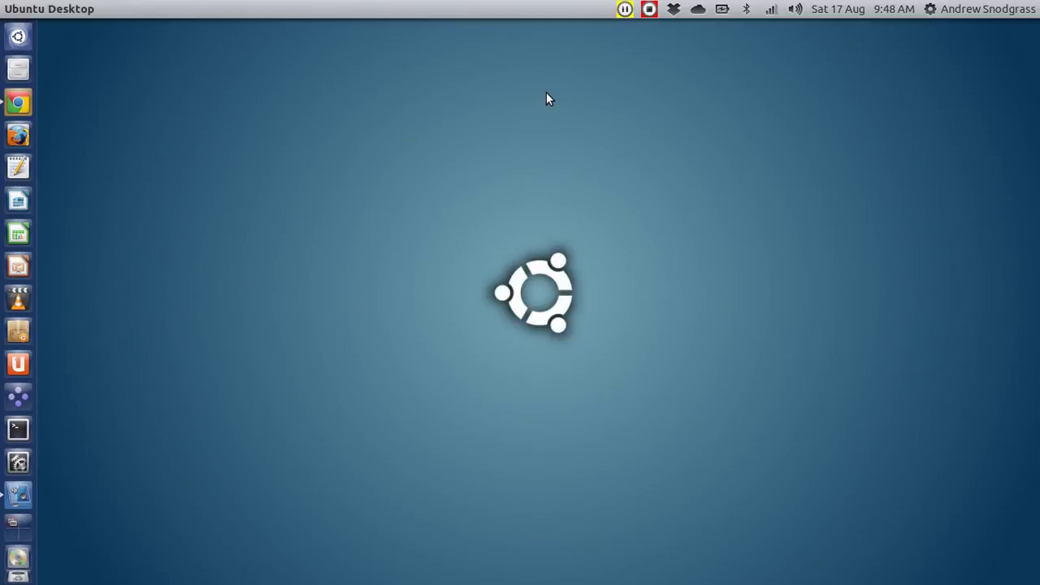
- Run Software Updater to check for updates and dismiss it once the check finishes
{"action": "key", "text": "super"}
{"action": "type", "text": "update"}
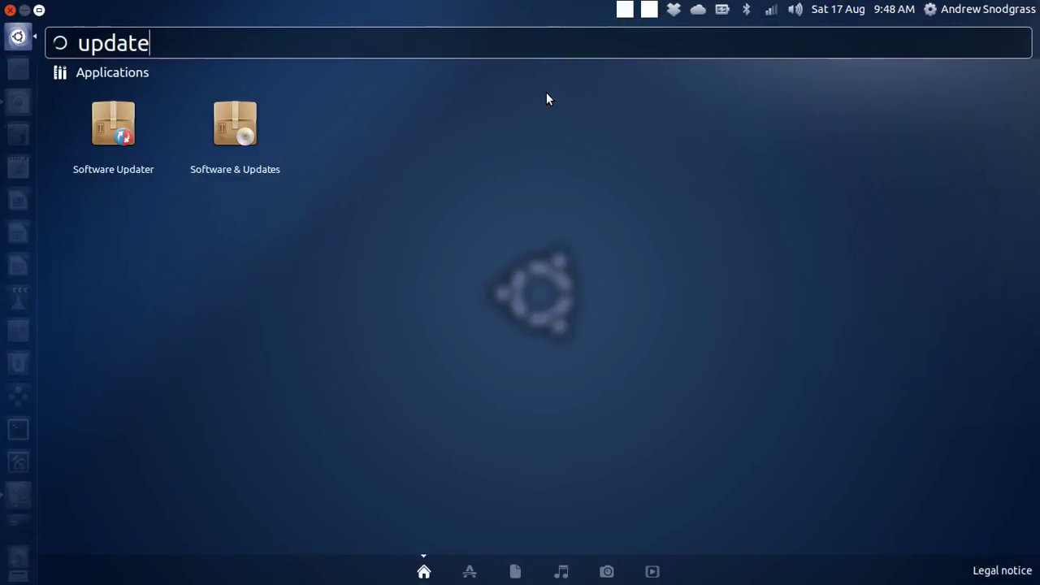
{"action": "key", "text": "Return"}
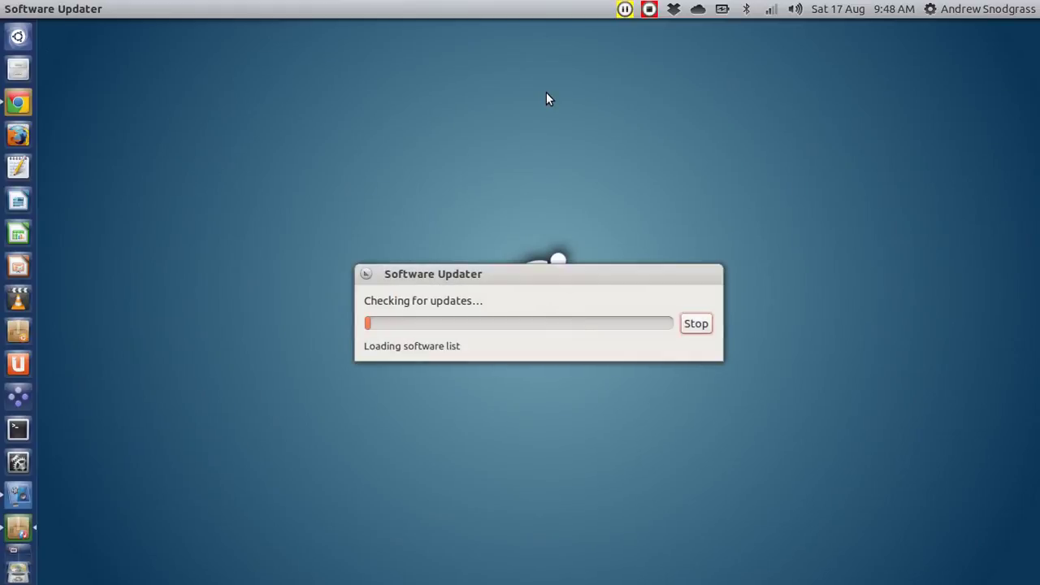
{"action": "left_click_drag", "start_coordinate": [550, 278], "coordinate": [507, 174]}
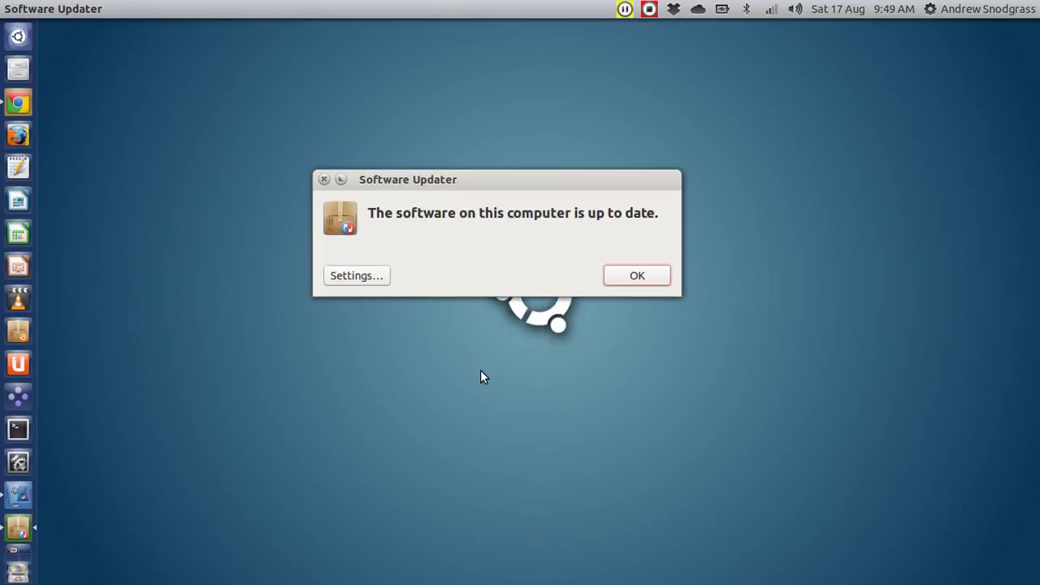
{"action": "left_click", "coordinate": [637, 276]}
- Launch PlayOnLinux and start the Microsoft Office 2010 installation from the Office category of its install list
{"action": "key", "text": "super"}
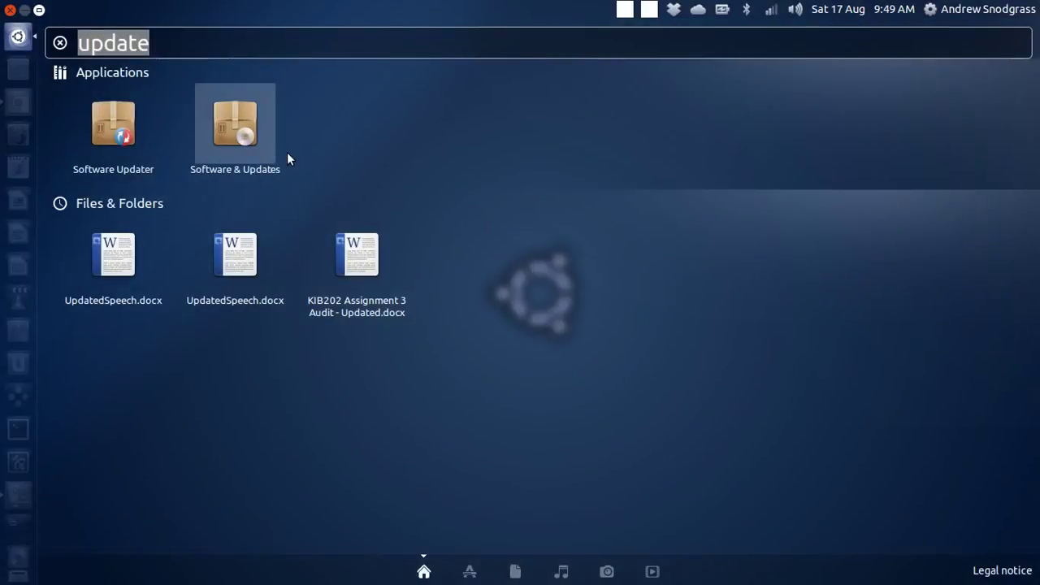
{"action": "type", "text": "play"}
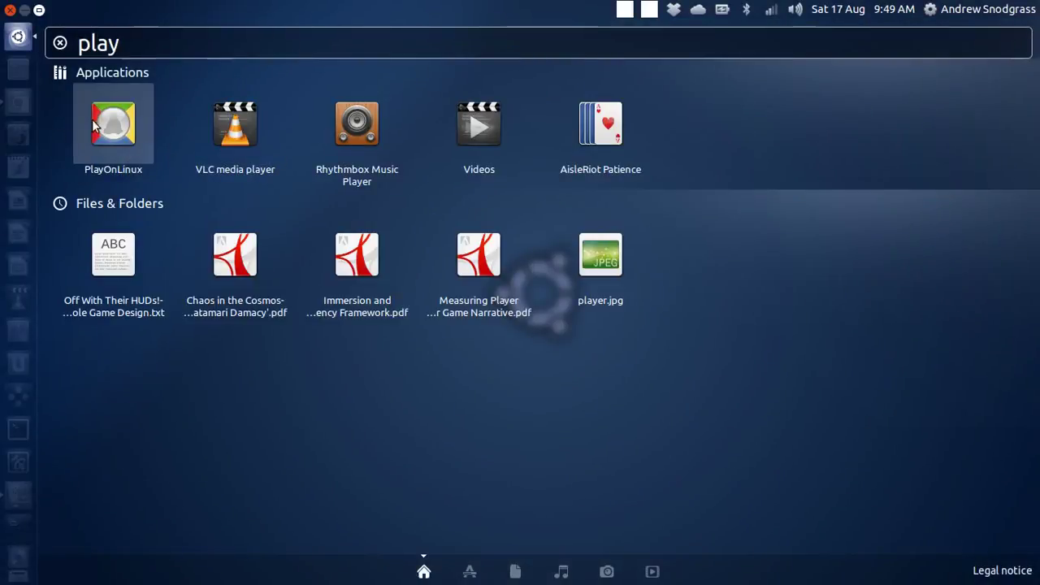
{"action": "left_click", "coordinate": [91, 123]}
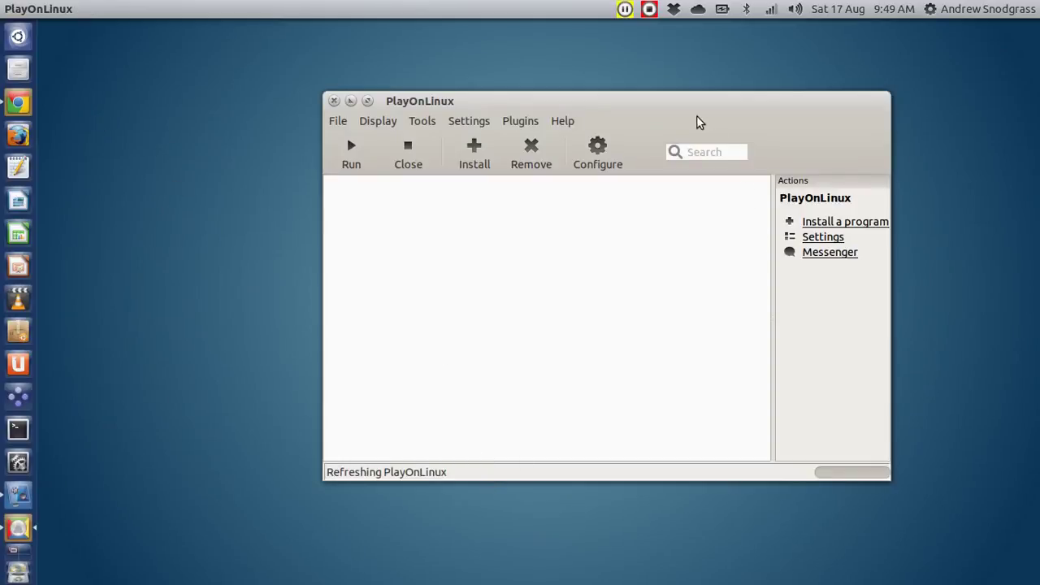
{"action": "left_click_drag", "start_coordinate": [696, 120], "coordinate": [599, 93]}
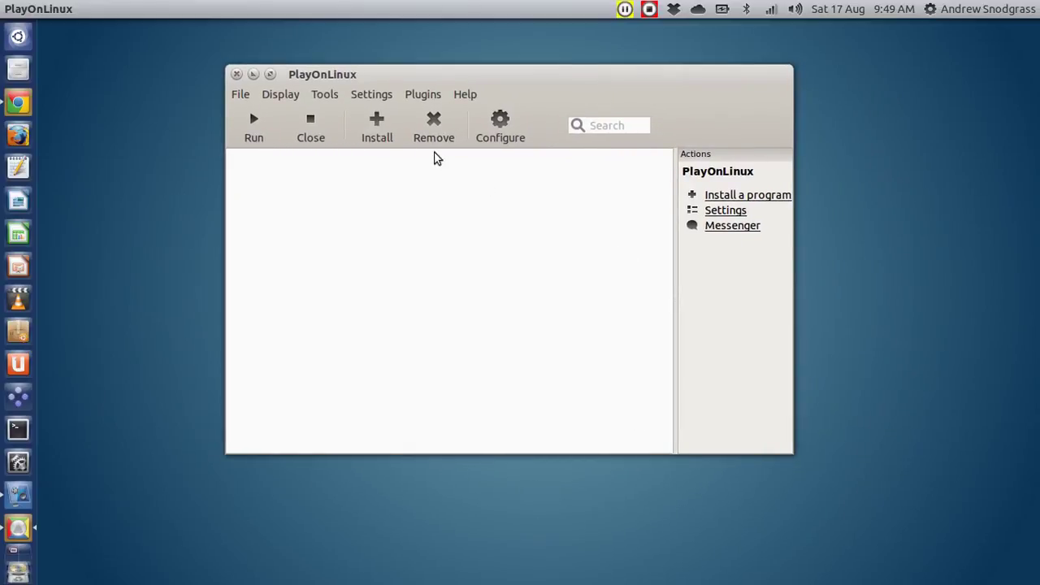
{"action": "left_click", "coordinate": [382, 130]}
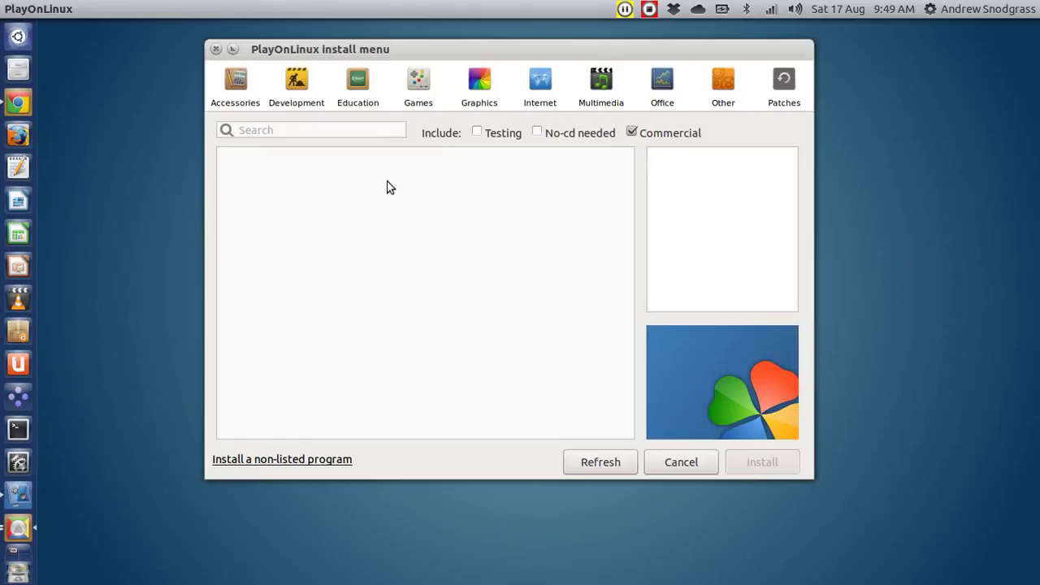
{"action": "left_click", "coordinate": [664, 85]}
{"action": "double_click", "coordinate": [335, 342]}
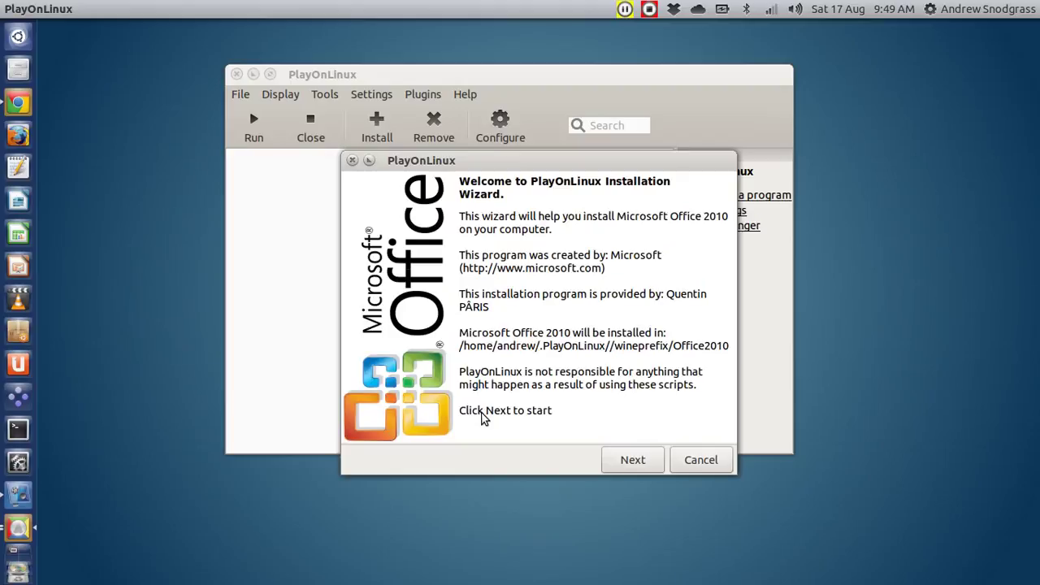
- Set the Office 2010 installation method to DVD-ROM(s), use the mounted OFFICE14 disc and continue the wizard
{"action": "left_click", "coordinate": [650, 463]}
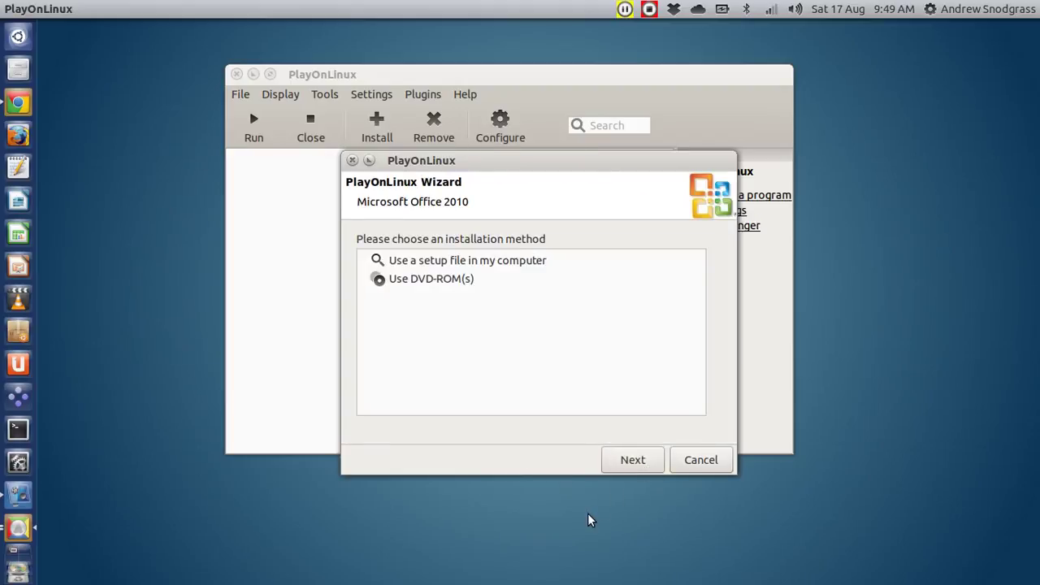
{"action": "left_click", "coordinate": [433, 278]}
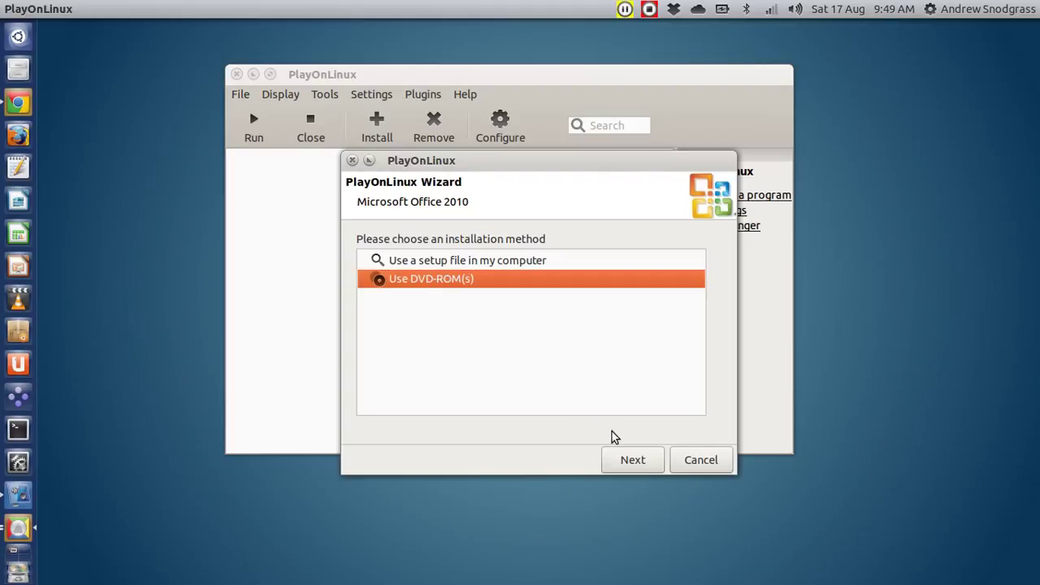
{"action": "left_click", "coordinate": [637, 466]}
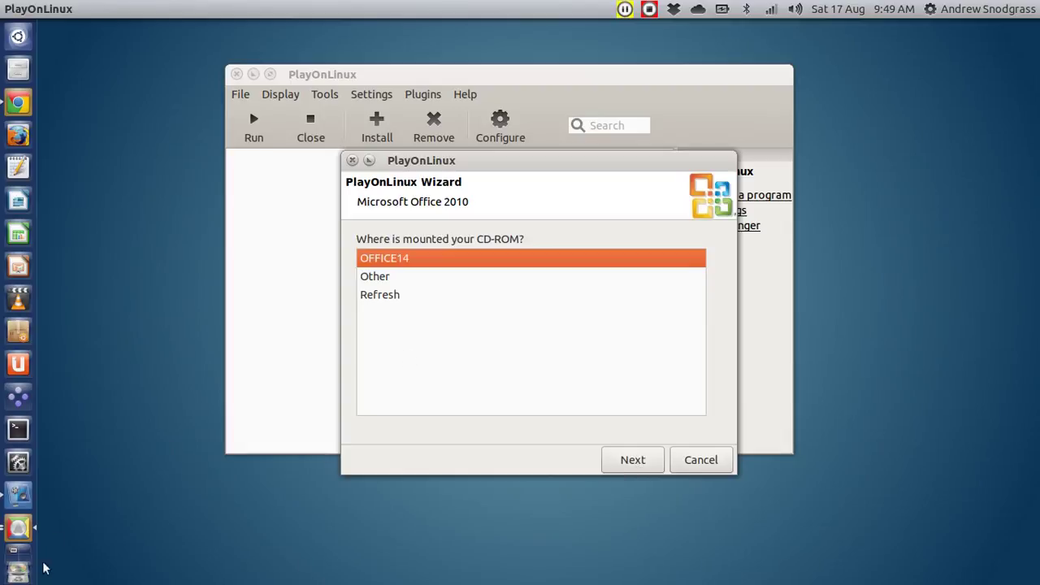
{"action": "scroll", "coordinate": [30, 555], "scroll_direction": "down", "scroll_amount": 2}
{"action": "left_click", "coordinate": [639, 461]}
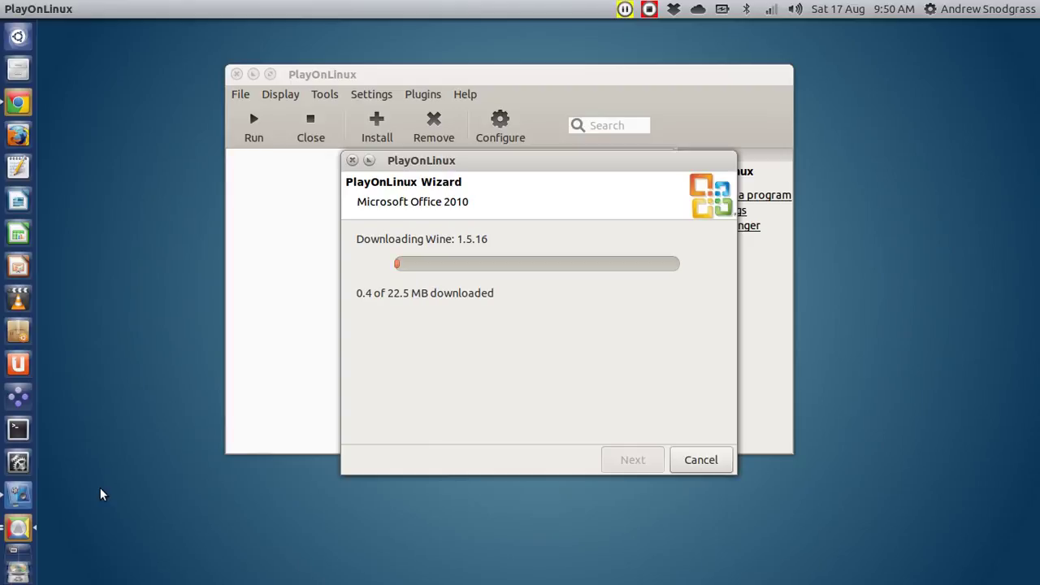
{"action": "left_click", "coordinate": [18, 494]}
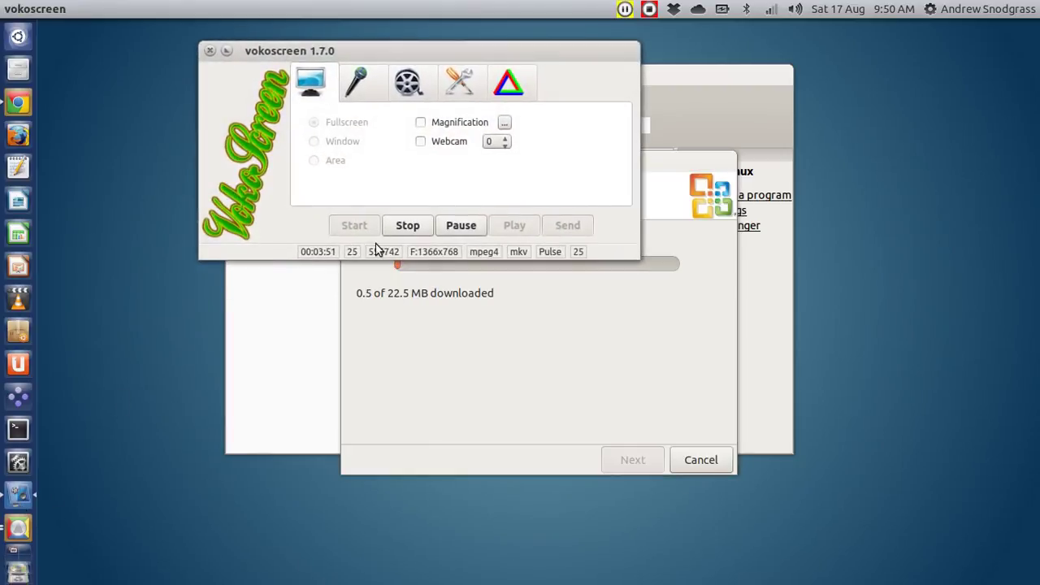
{"action": "left_click", "coordinate": [455, 229]}
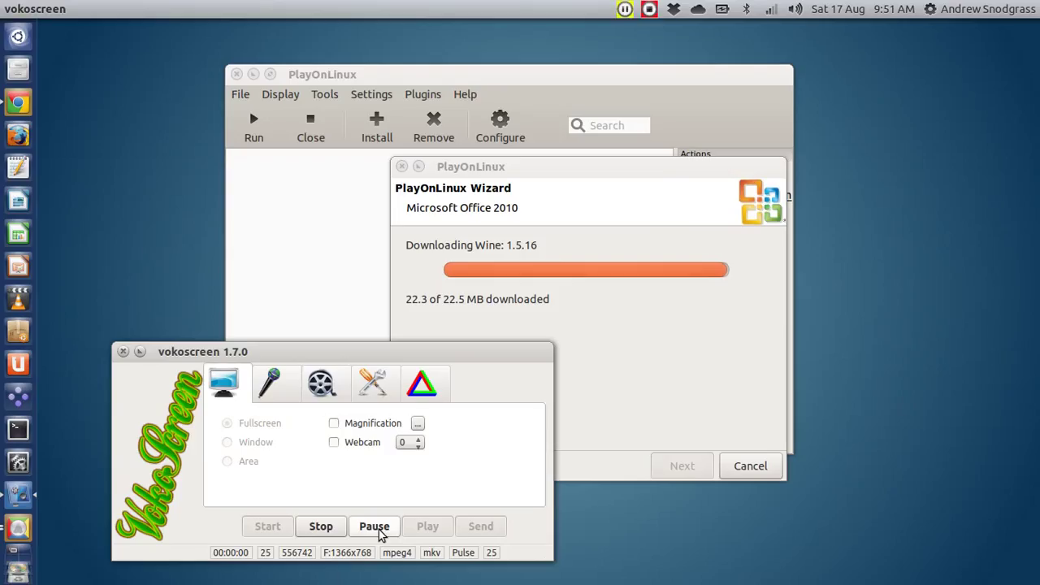
{"action": "left_click", "coordinate": [139, 352]}
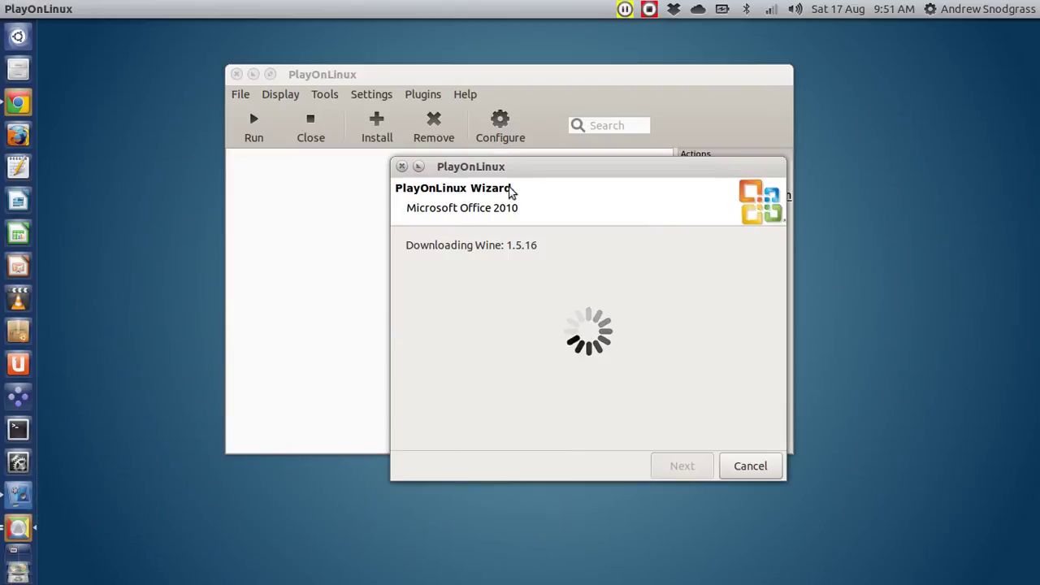
{"action": "left_click_drag", "start_coordinate": [531, 174], "coordinate": [468, 195]}
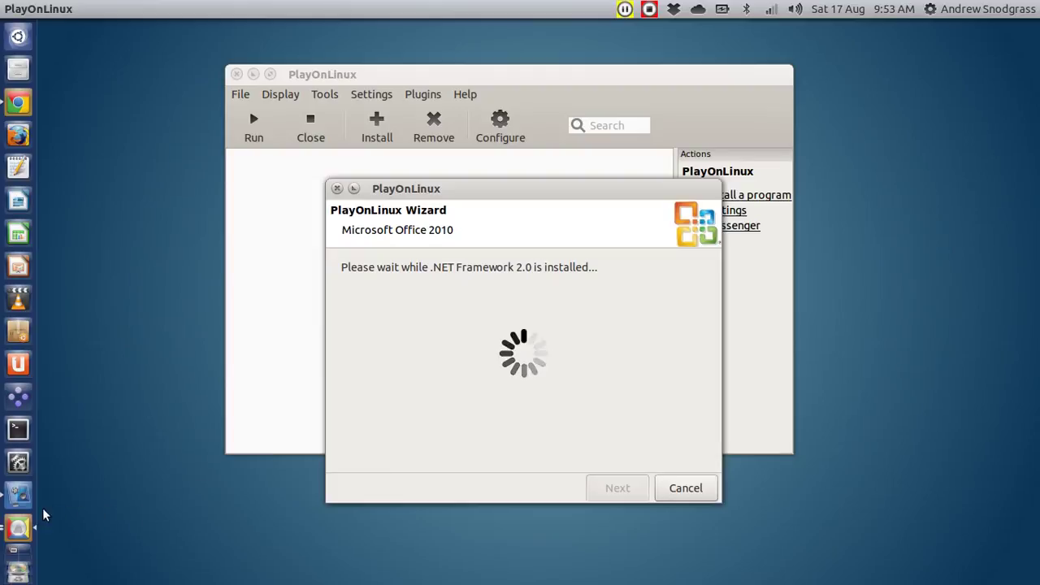
{"action": "left_click", "coordinate": [20, 498]}
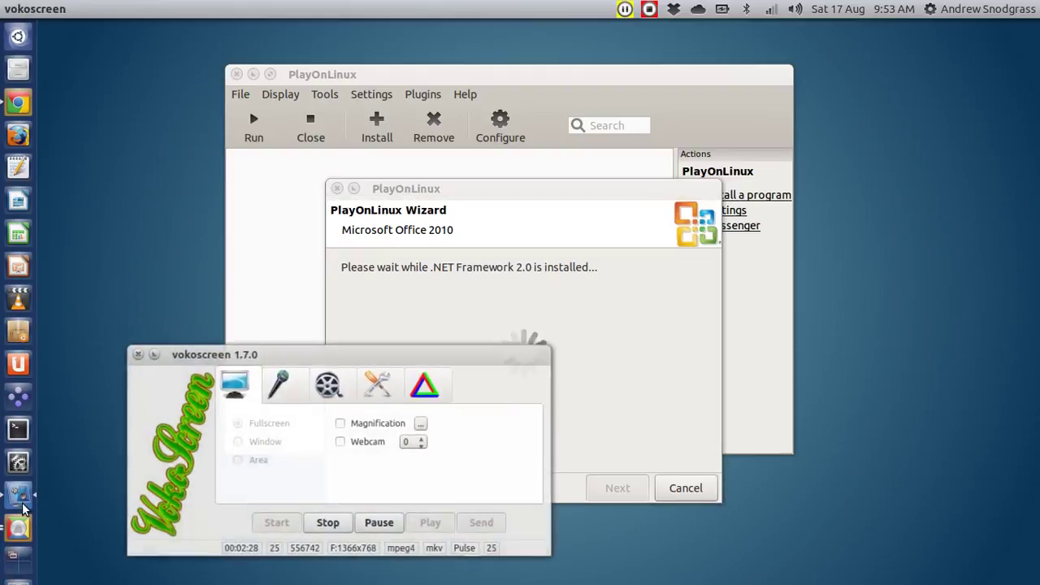
{"action": "left_click_drag", "start_coordinate": [311, 350], "coordinate": [216, 244]}
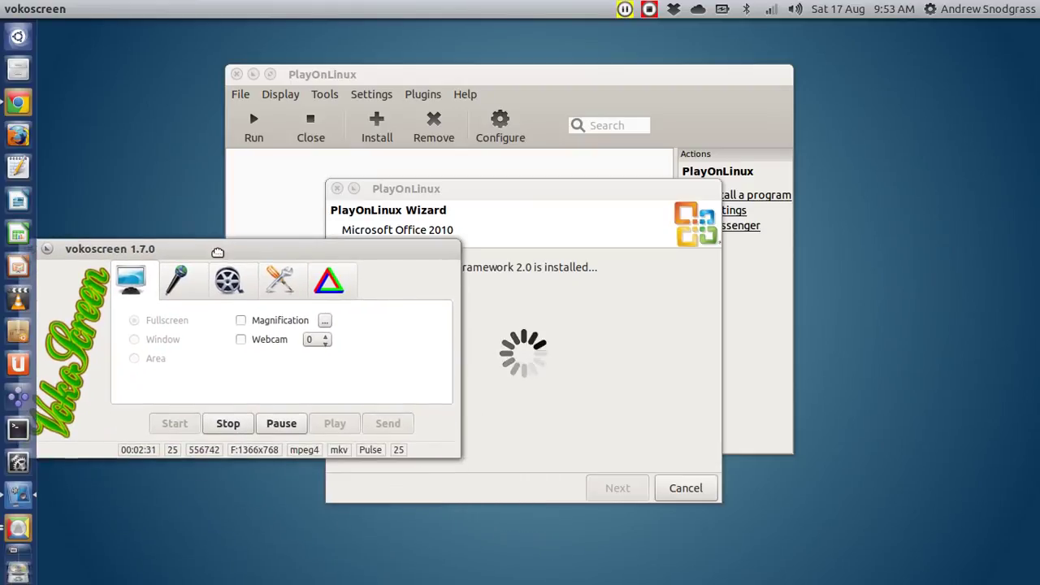
{"action": "left_click", "coordinate": [281, 423]}
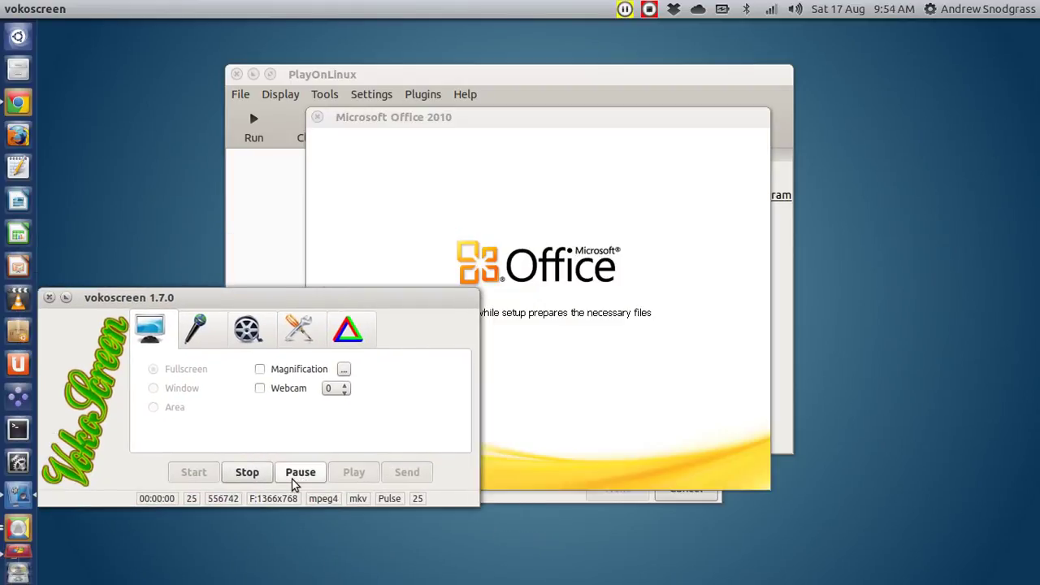
{"action": "left_click", "coordinate": [64, 299]}
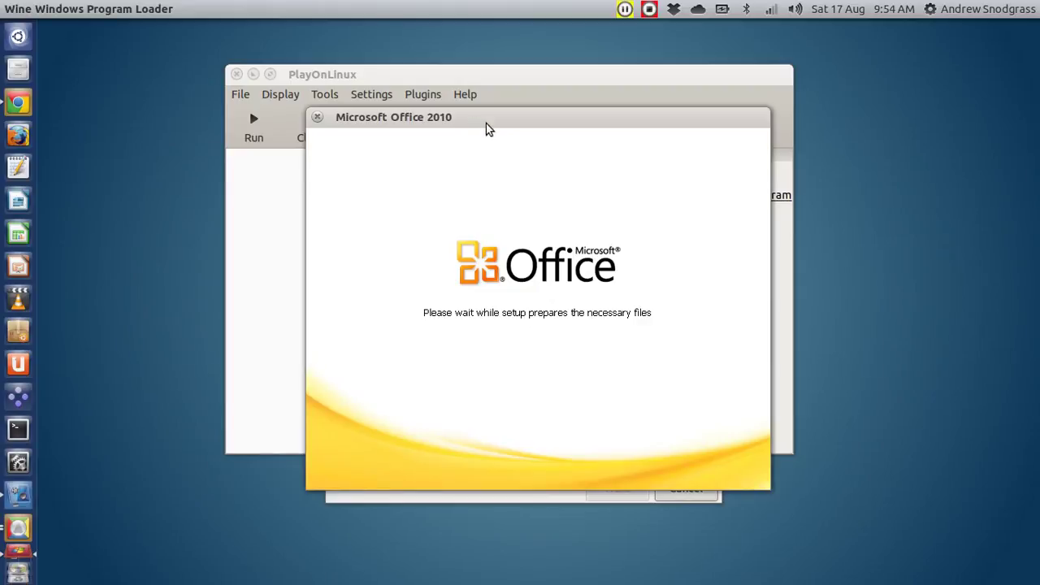
{"action": "left_click_drag", "start_coordinate": [487, 119], "coordinate": [464, 131]}
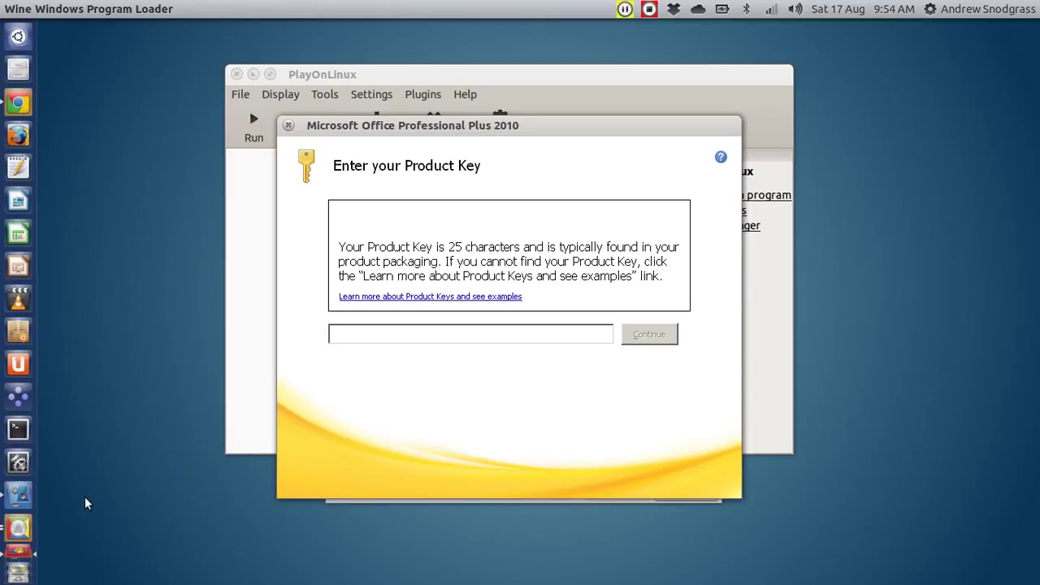
{"action": "left_click", "coordinate": [18, 494]}
{"action": "left_click", "coordinate": [300, 472]}
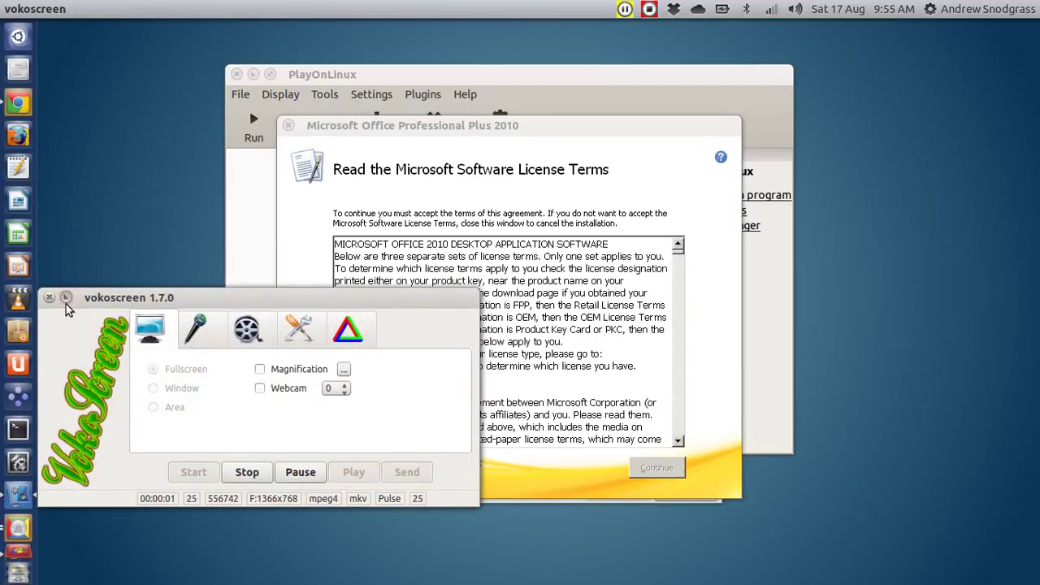
{"action": "left_click", "coordinate": [66, 298]}
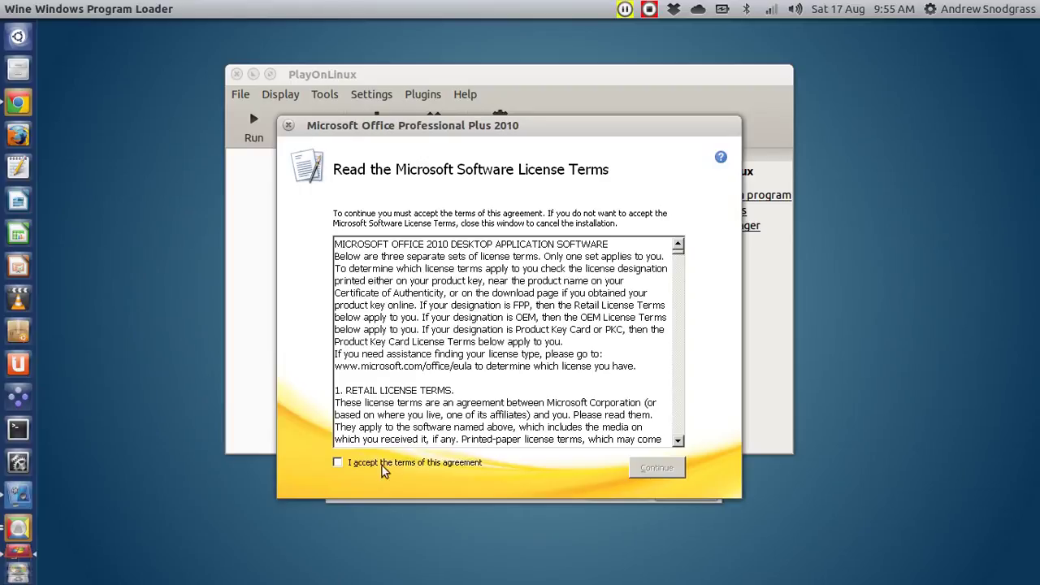
- Accept the Microsoft Software License Terms and start the standard Install Now installation of Office Professional Plus 2010
{"action": "left_click", "coordinate": [342, 464]}
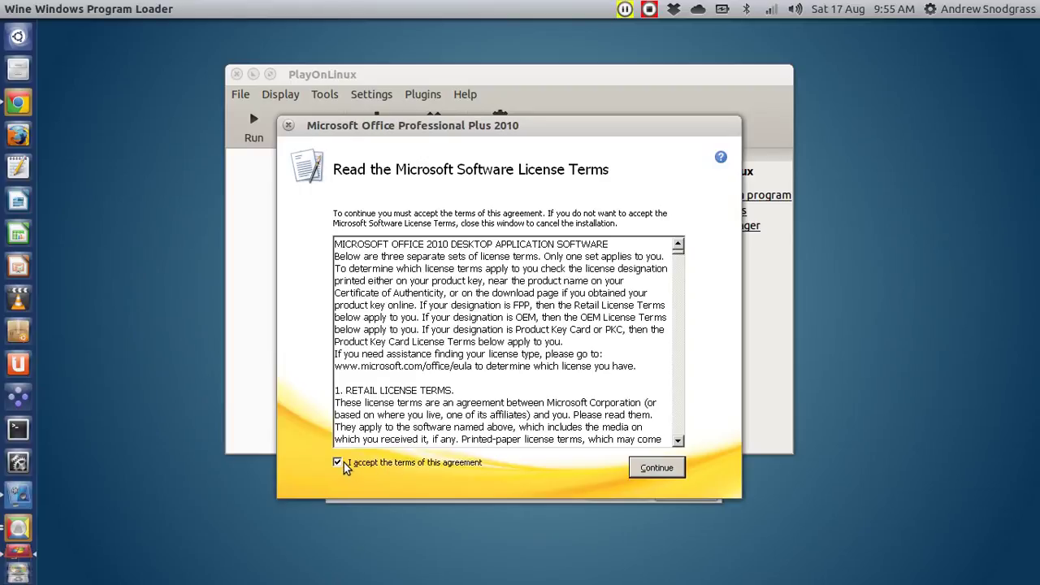
{"action": "left_click", "coordinate": [657, 470]}
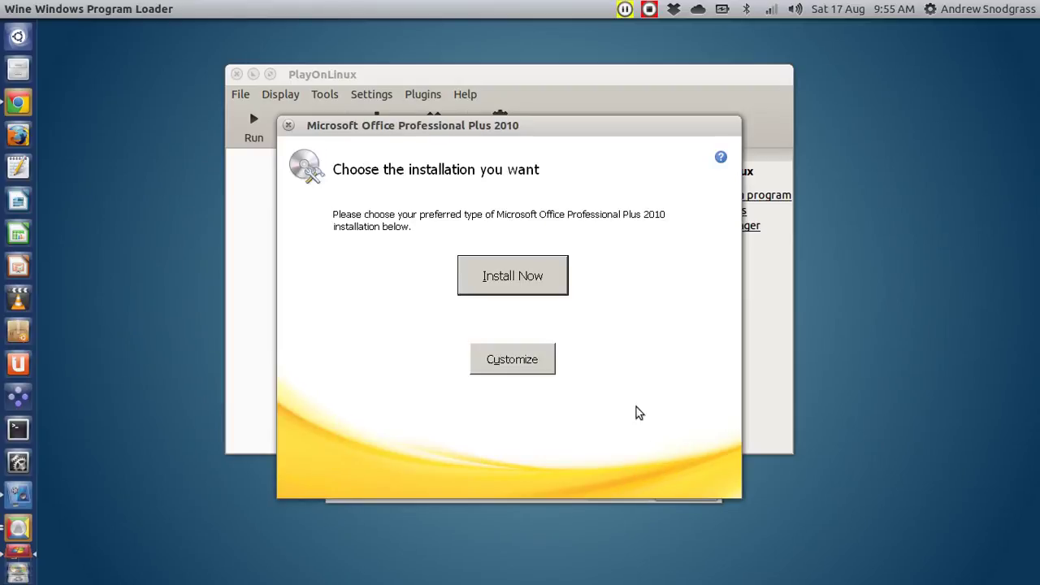
{"action": "left_click_drag", "start_coordinate": [569, 133], "coordinate": [604, 135]}
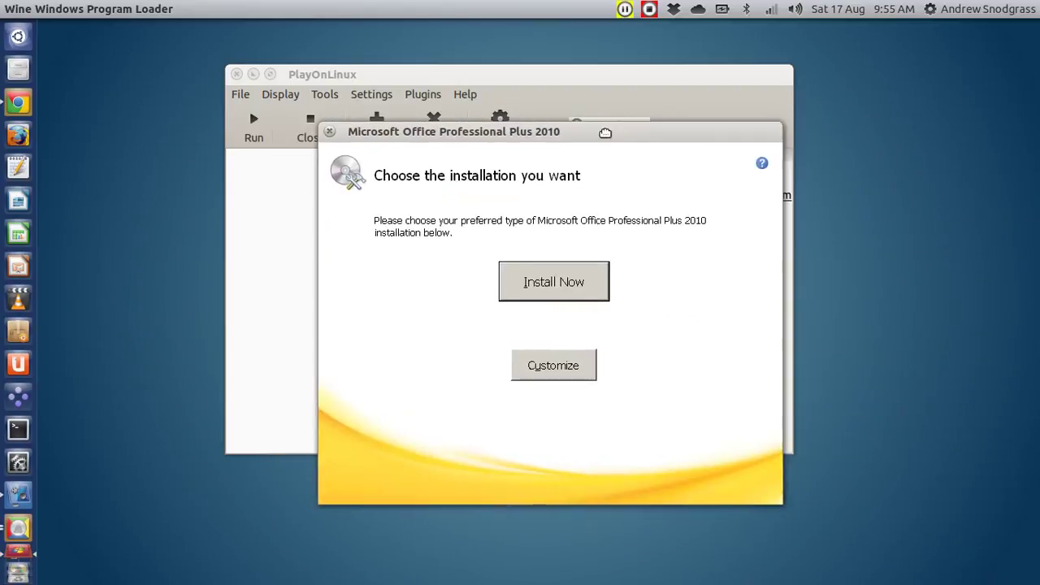
{"action": "key", "text": "super+w"}
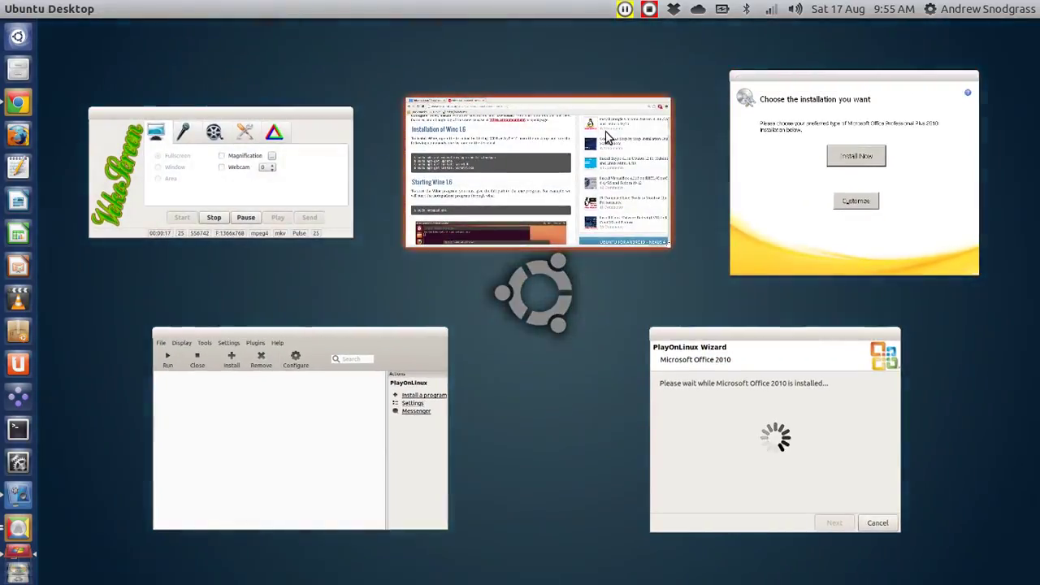
{"action": "left_click", "coordinate": [892, 242]}
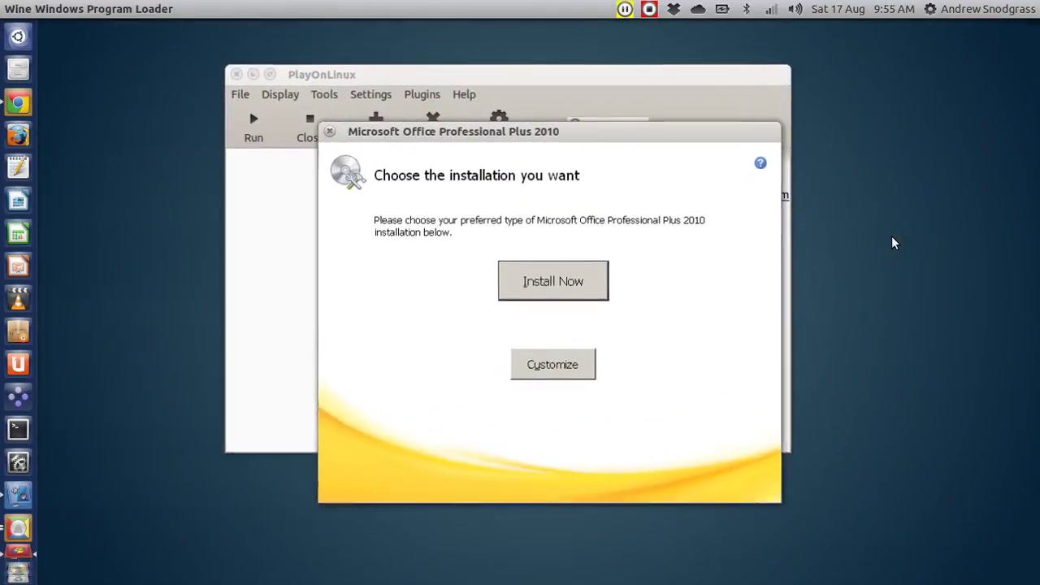
{"action": "left_click", "coordinate": [551, 284]}
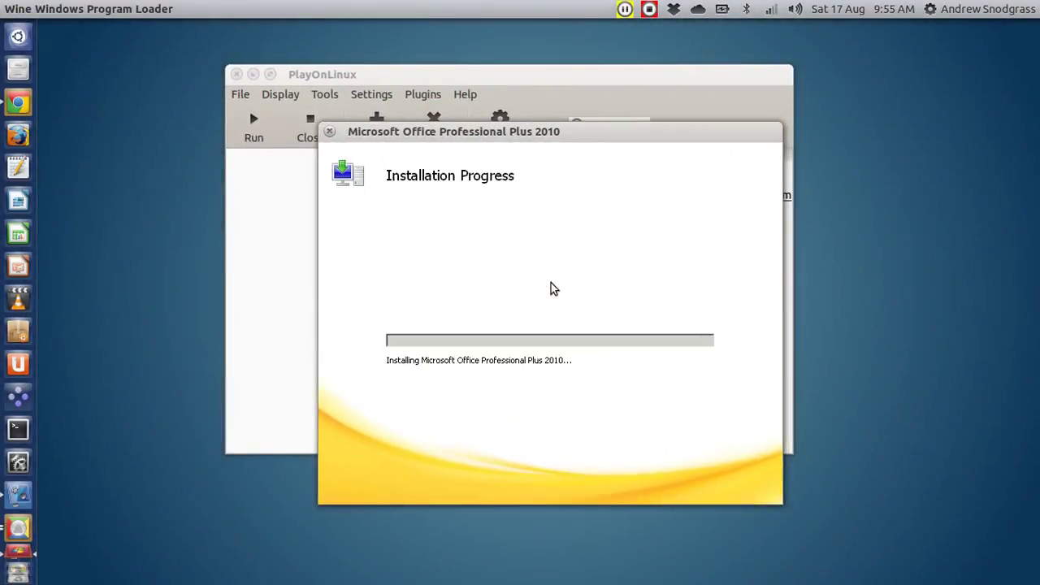
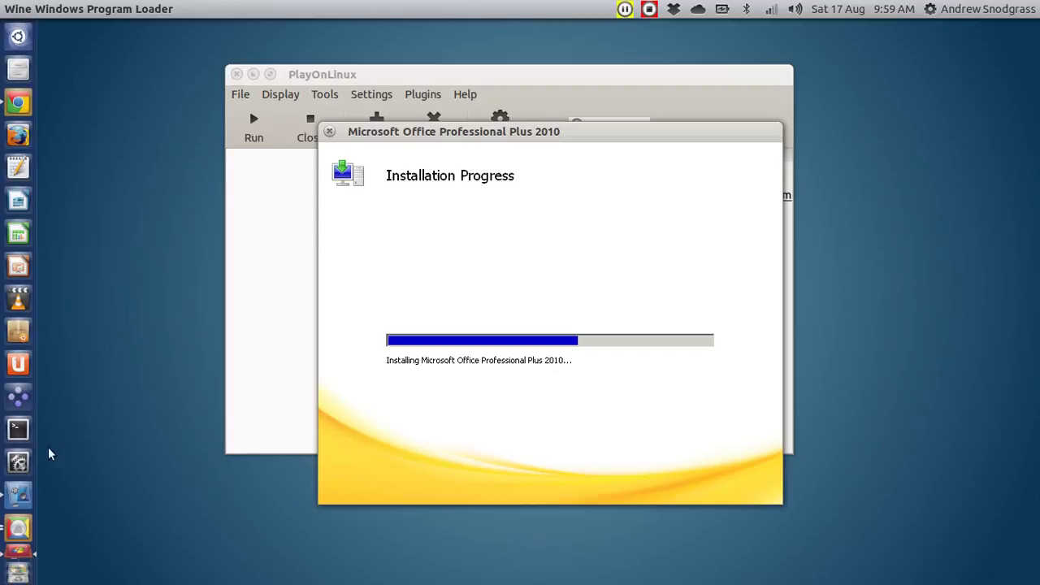
{"action": "left_click", "coordinate": [19, 498]}
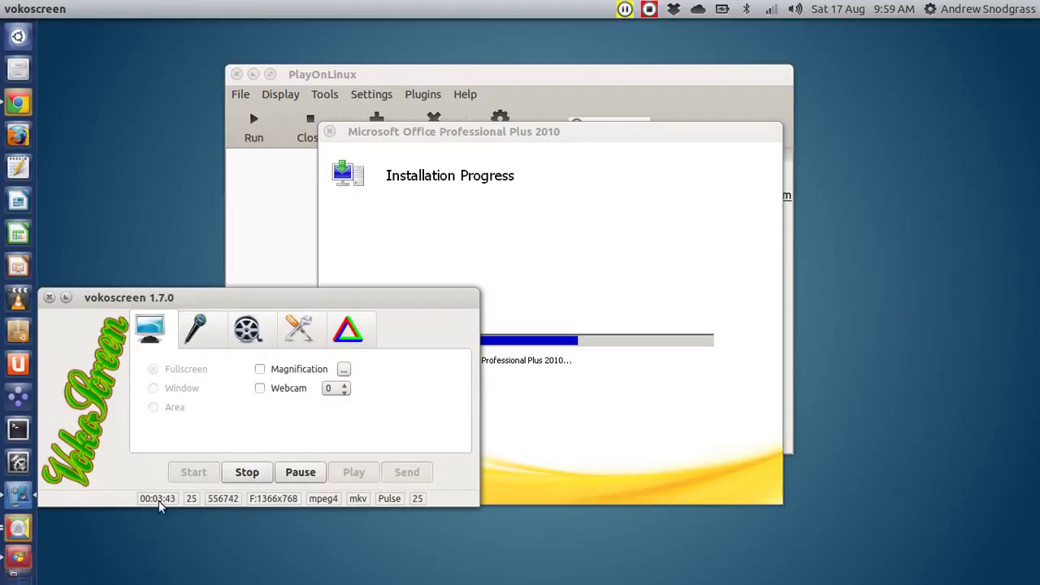
{"action": "left_click", "coordinate": [300, 472]}
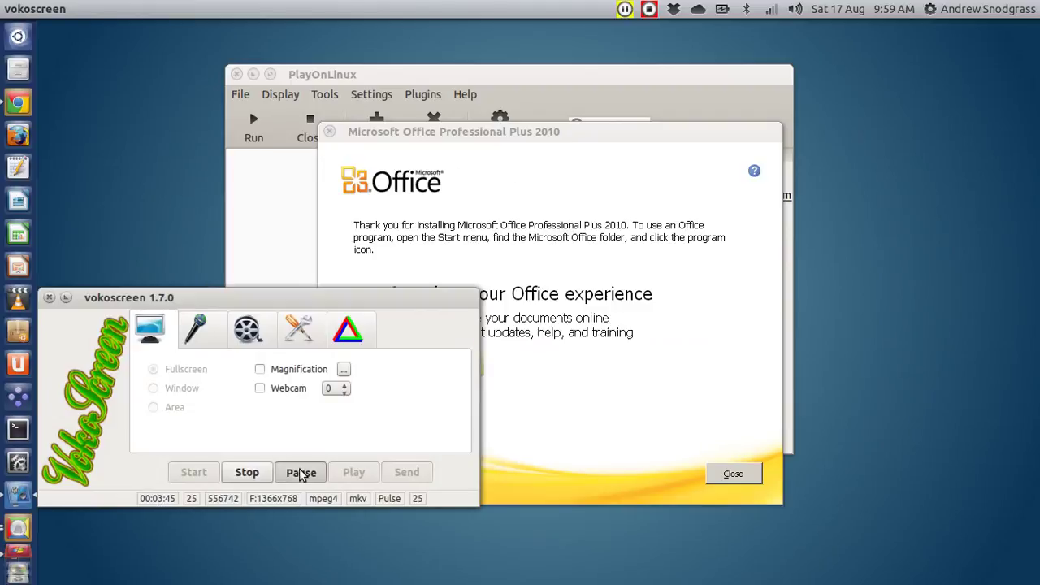
{"action": "left_click", "coordinate": [300, 472]}
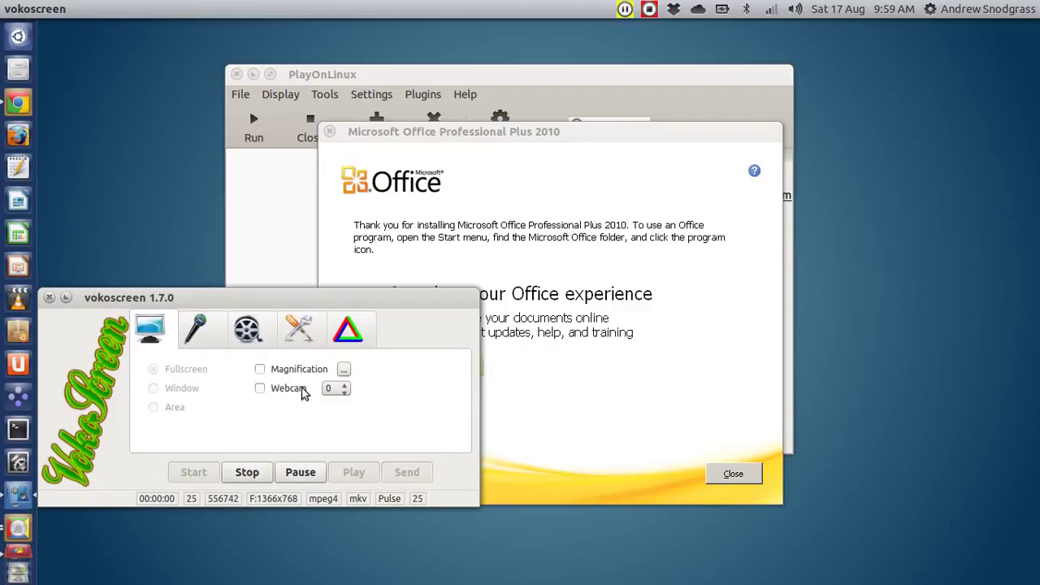
{"action": "left_click", "coordinate": [67, 298]}
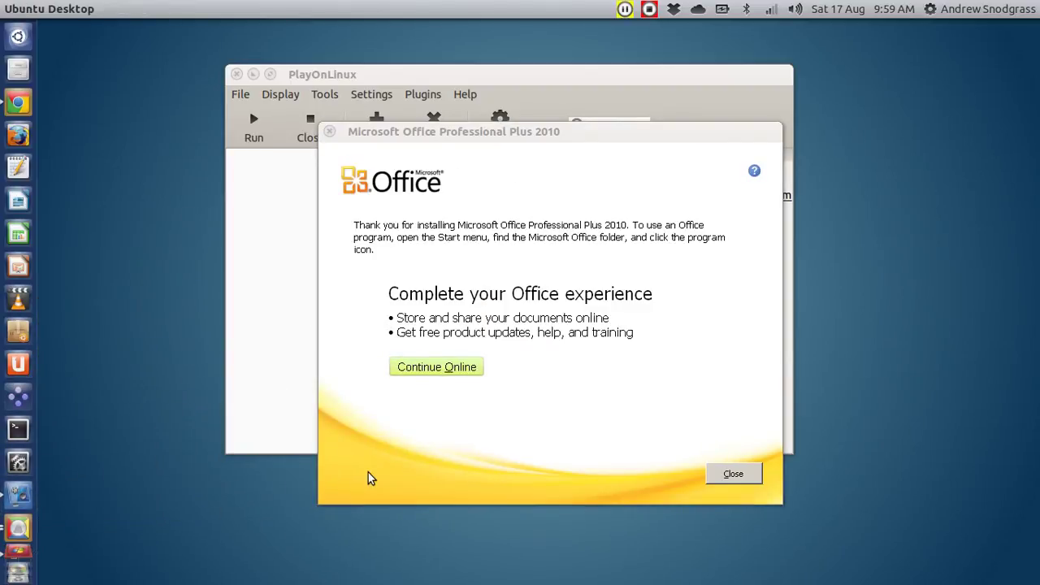
- Close the completed Office Professional Plus 2010 setup, finish the PlayOnLinux wizard and exit PlayOnLinux
{"action": "left_click", "coordinate": [499, 485]}
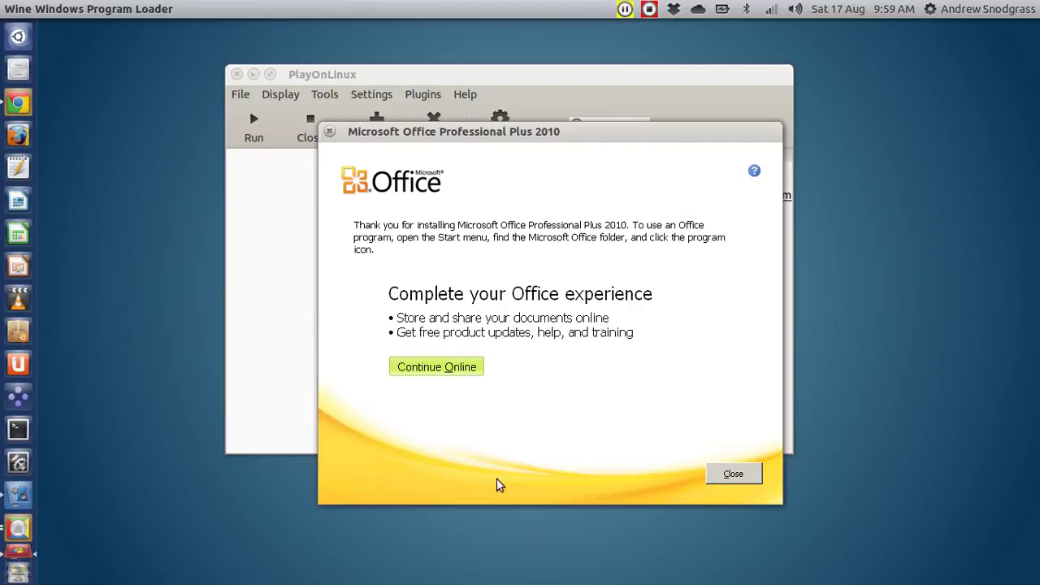
{"action": "key", "text": "super+w"}
{"action": "key", "text": "Escape"}
{"action": "left_click", "coordinate": [738, 480]}
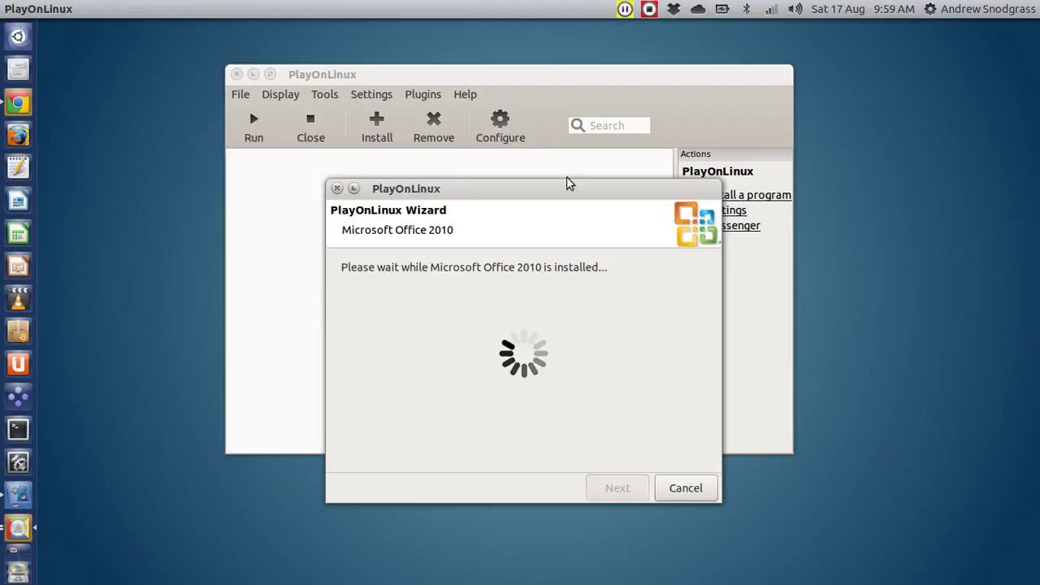
{"action": "key", "text": "super+w"}
{"action": "key", "text": "Escape"}
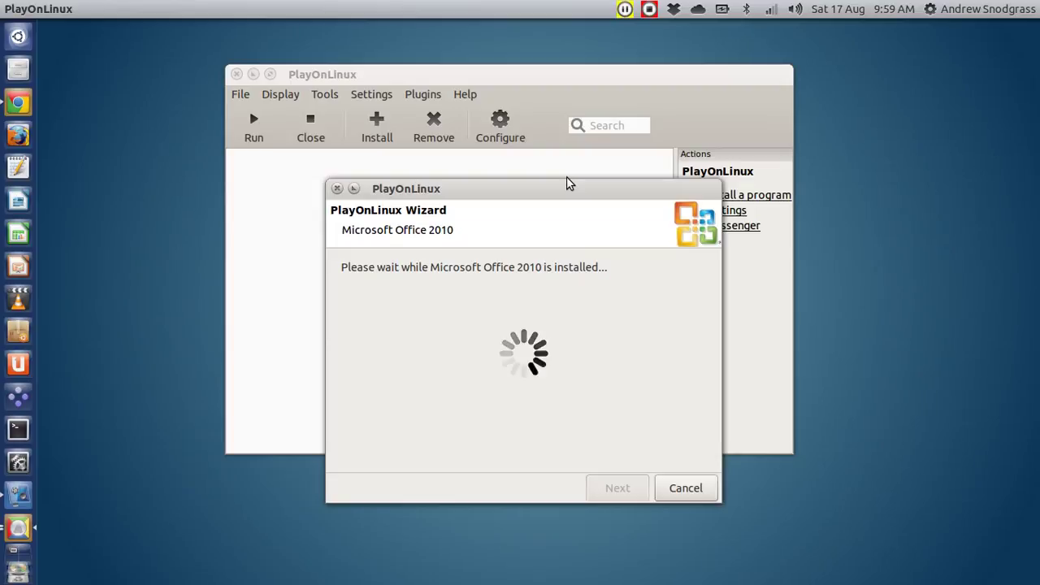
{"action": "key", "text": "super+w"}
{"action": "key", "text": "Escape"}
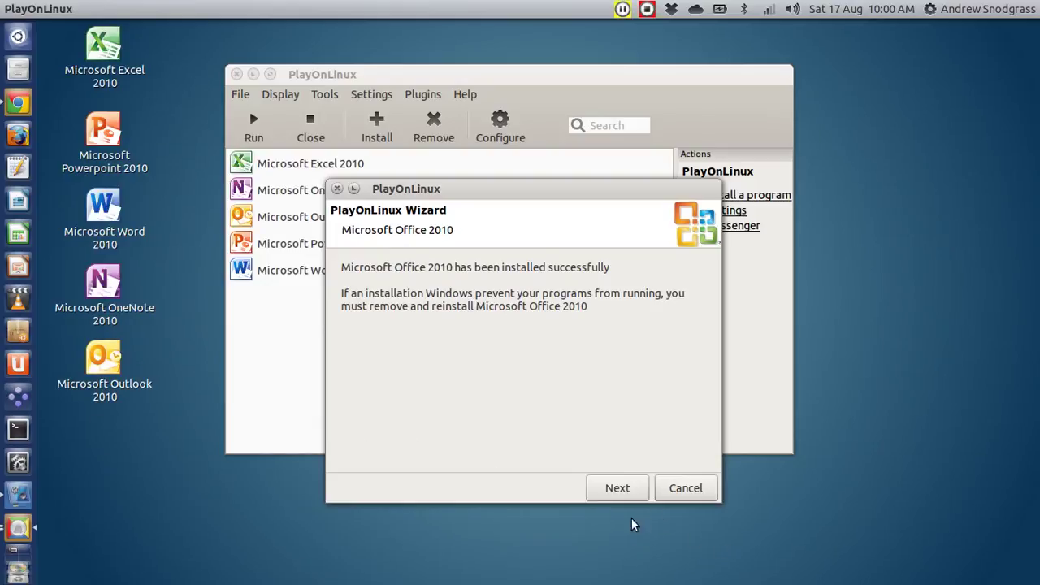
{"action": "left_click", "coordinate": [618, 487]}
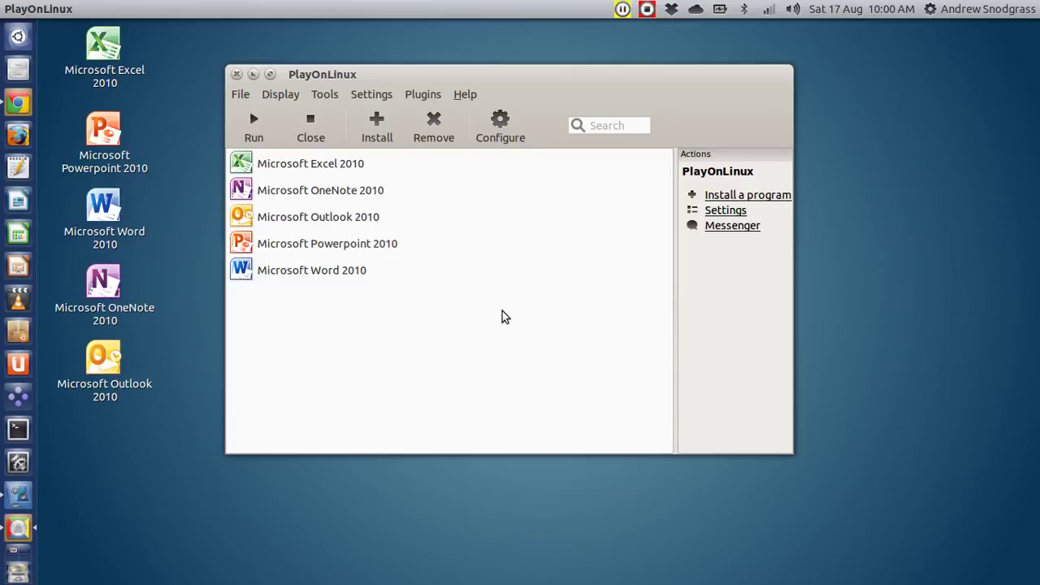
{"action": "key", "text": "alt+F4"}
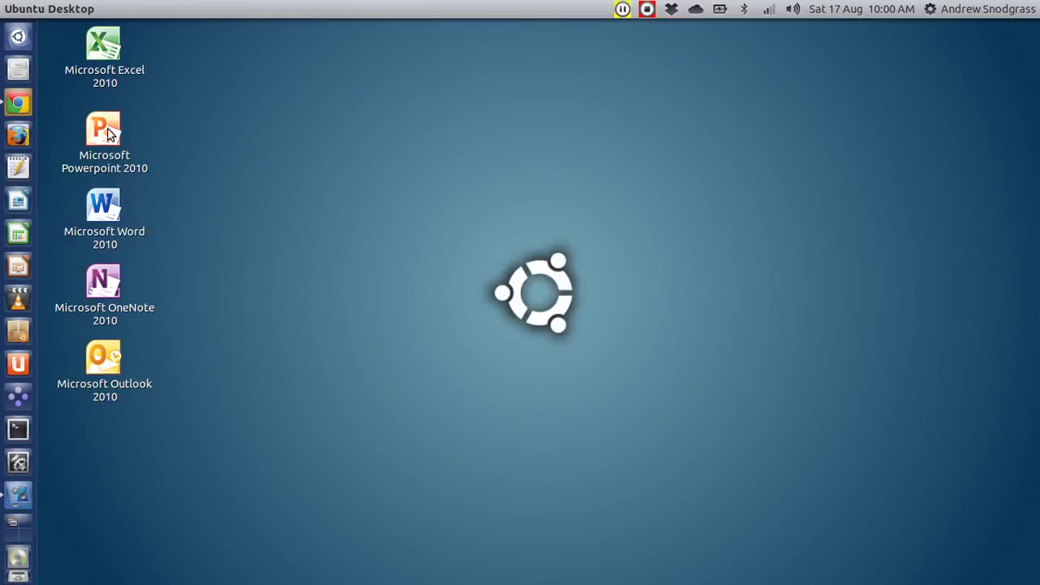
- Create a new folder named Applications in the Home directory
{"action": "left_click", "coordinate": [19, 73]}
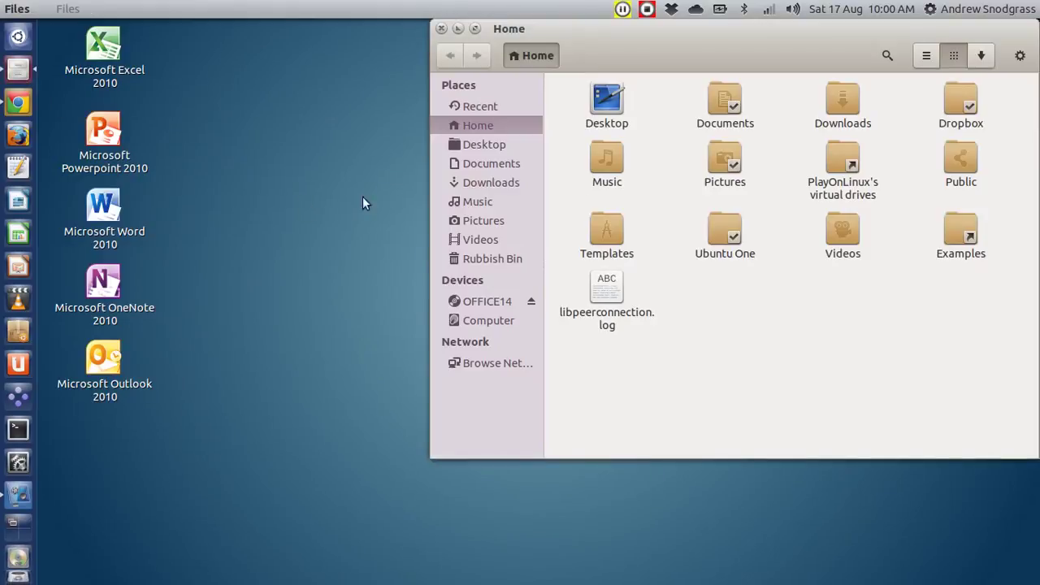
{"action": "right_click", "coordinate": [754, 340]}
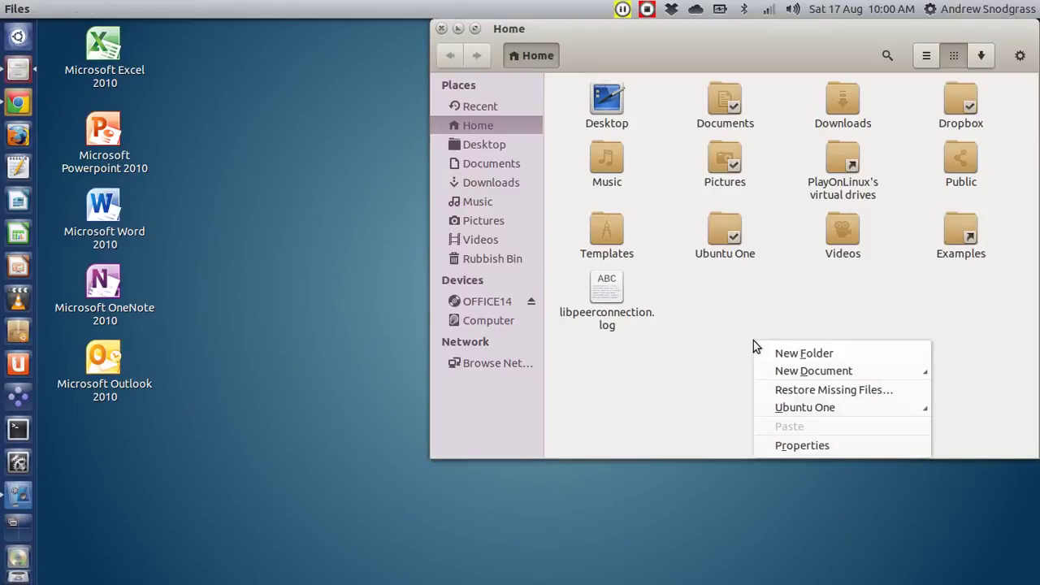
{"action": "left_click", "coordinate": [774, 355]}
{"action": "type", "text": "A"}
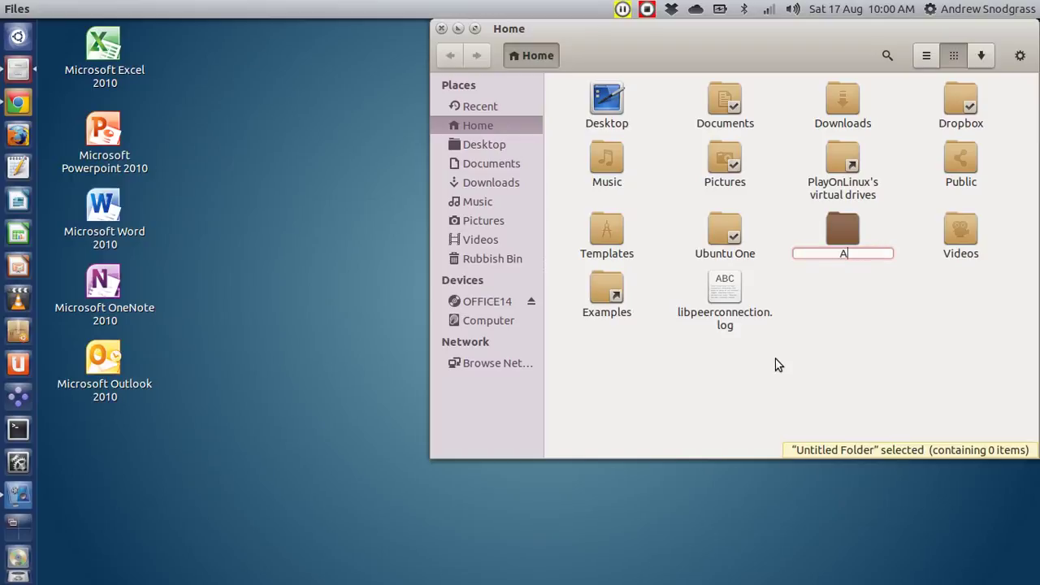
{"action": "type", "text": "pplications"}
{"action": "left_click", "coordinate": [865, 347]}
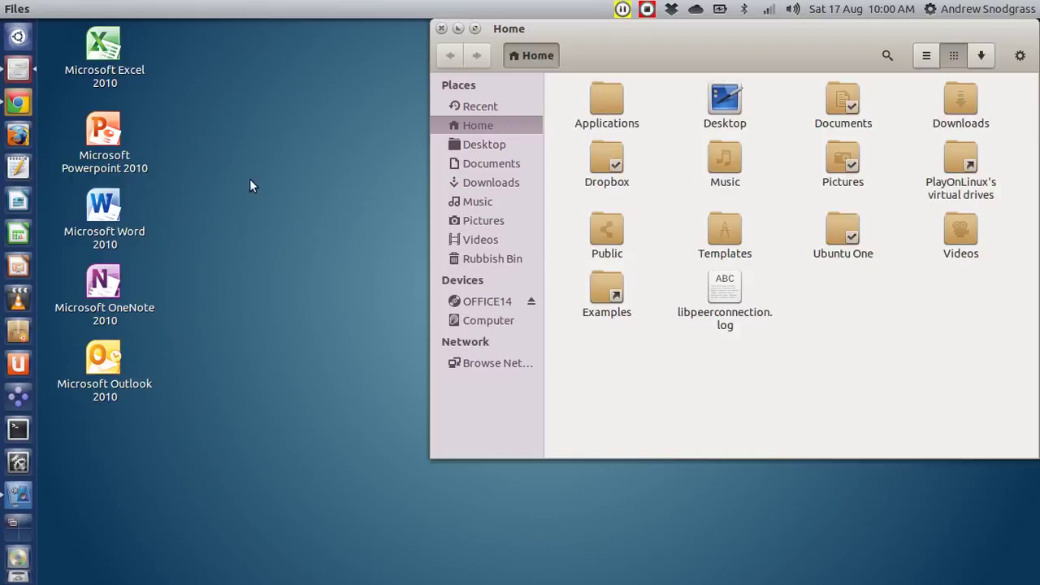
- Move all five Microsoft Office 2010 desktop shortcuts into the Applications folder and open that folder
{"action": "left_click_drag", "start_coordinate": [172, 54], "coordinate": [105, 412]}
{"action": "left_click_drag", "start_coordinate": [109, 47], "coordinate": [610, 92]}
{"action": "double_click", "coordinate": [610, 92]}
{"action": "left_click", "coordinate": [724, 346]}
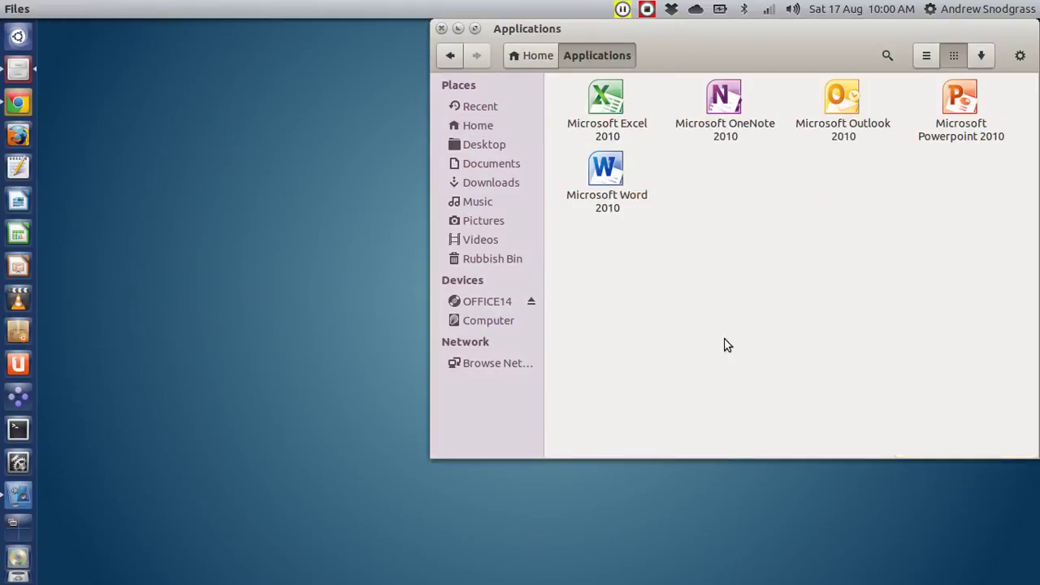
{"action": "left_click_drag", "start_coordinate": [681, 38], "coordinate": [487, 93]}
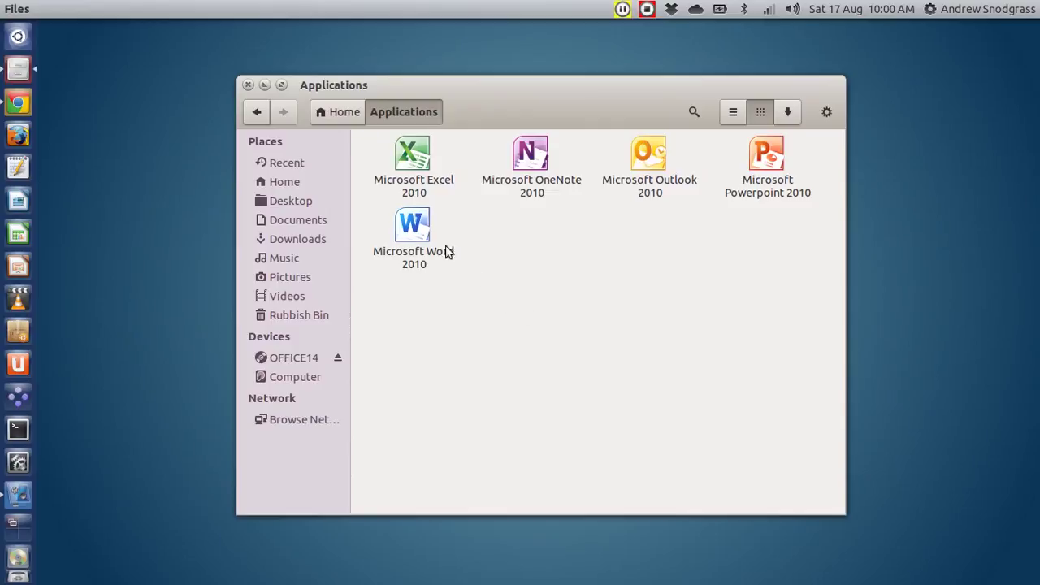
- Launch Microsoft Word 2010 and complete its first-run prompts with the full name and initials, choosing Don't make changes
{"action": "left_click", "coordinate": [414, 229]}
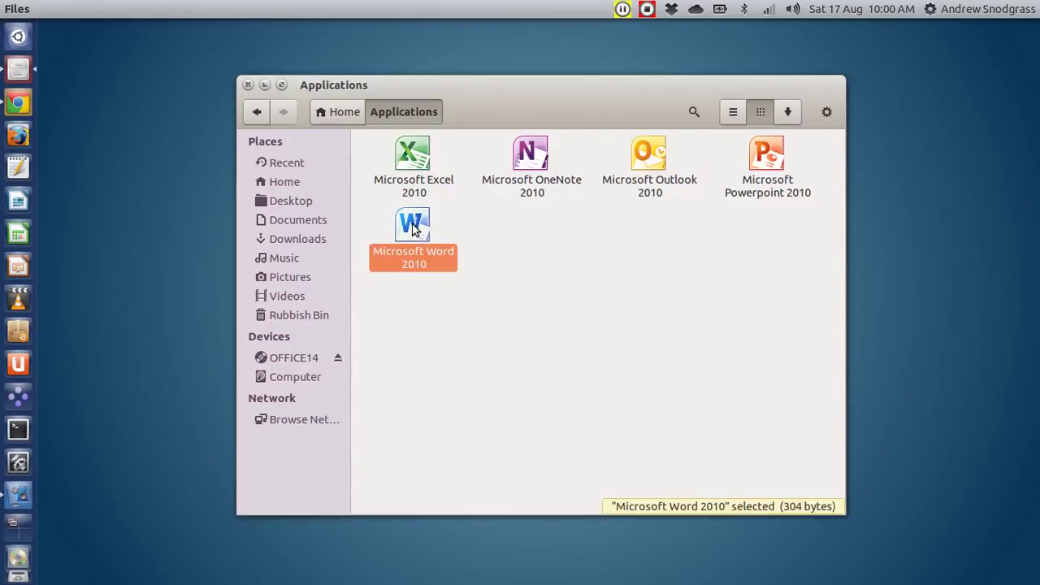
{"action": "double_click", "coordinate": [412, 229]}
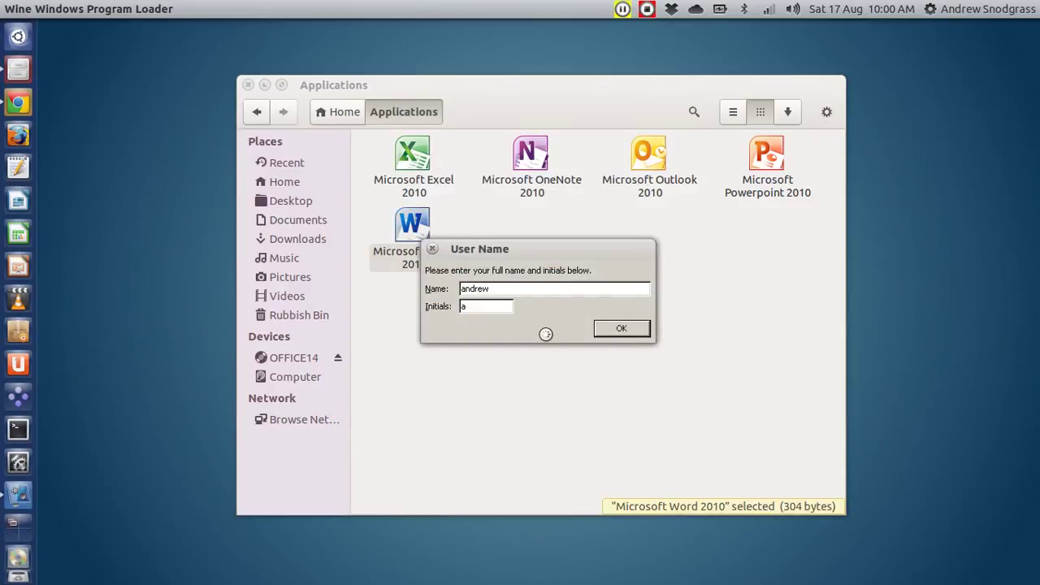
{"action": "double_click", "coordinate": [528, 294]}
{"action": "key", "text": "End"}
{"action": "type", "text": "snodgrass"}
{"action": "left_click", "coordinate": [484, 306]}
{"action": "type", "text": "s"}
{"action": "left_click", "coordinate": [619, 329]}
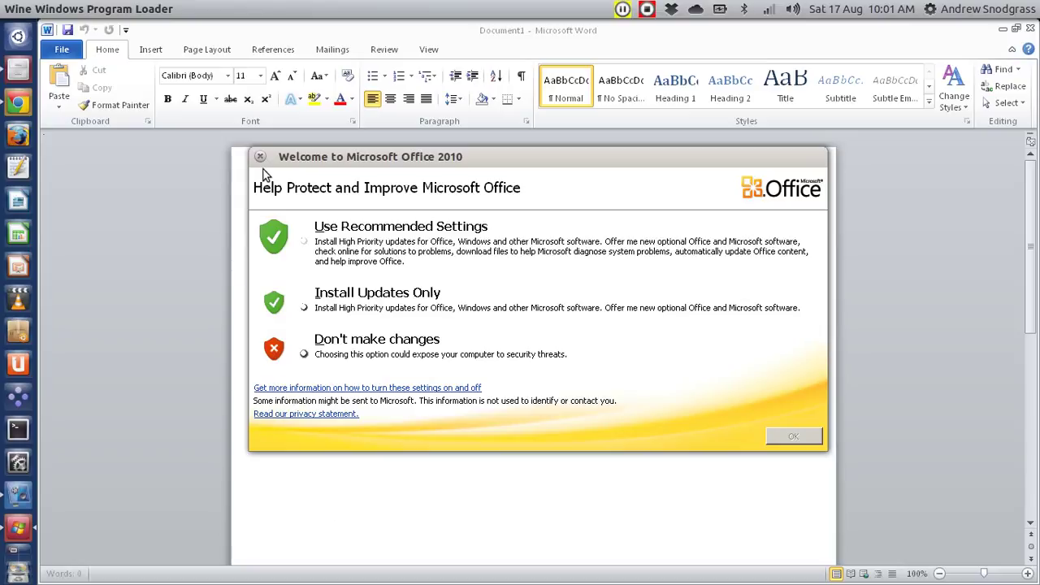
{"action": "left_click", "coordinate": [304, 355]}
{"action": "left_click", "coordinate": [794, 436]}
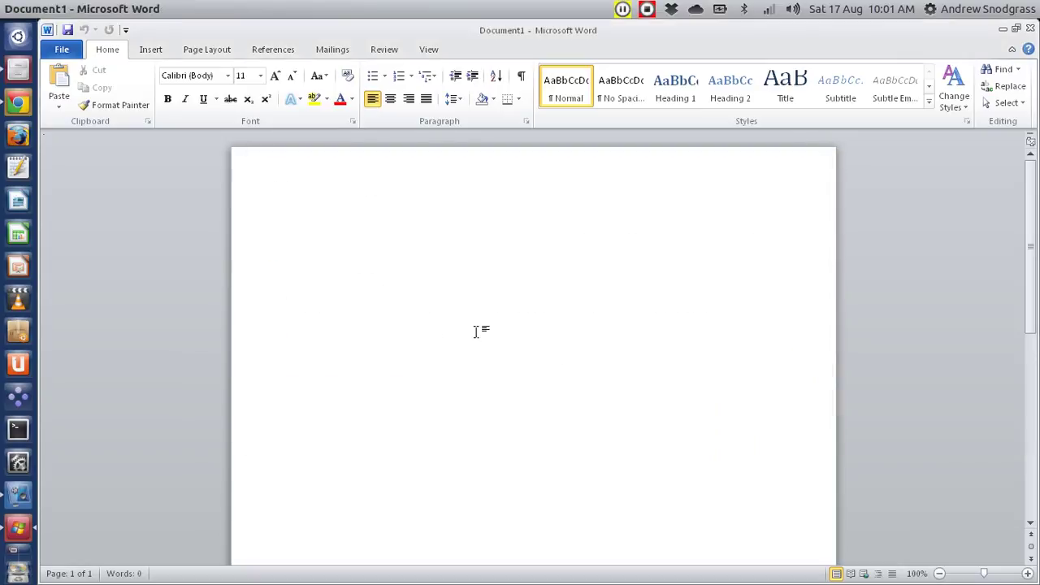
- Enter the test text "Lsddnfdskjfb kfdg sdkhfgsdfgj" in the blank Word document and close Word without saving
{"action": "type", "text": "Lsddnfdskjfb kfdg sdkhfgsdfgj"}
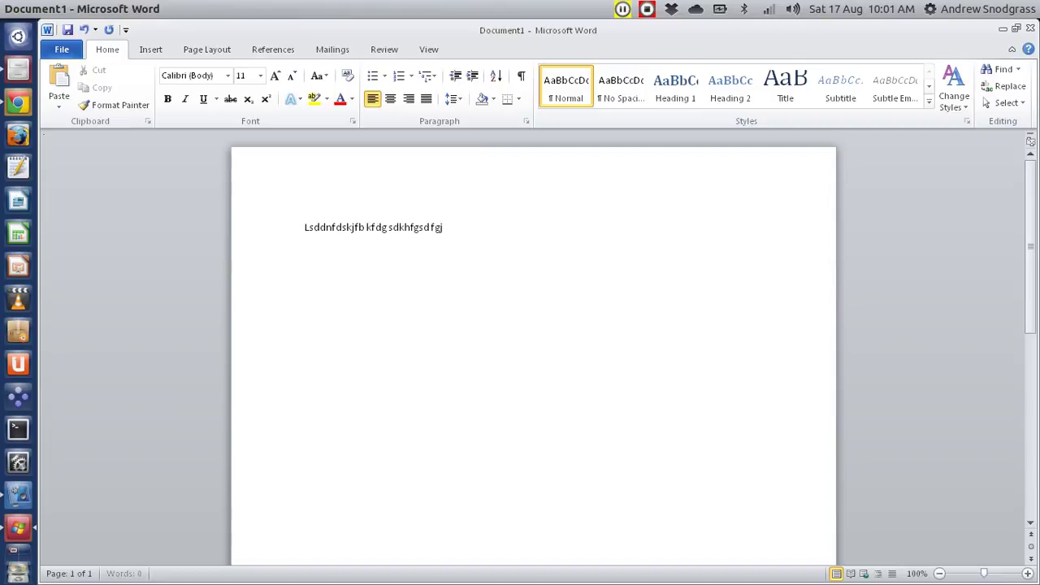
{"action": "key", "text": "alt+F4"}
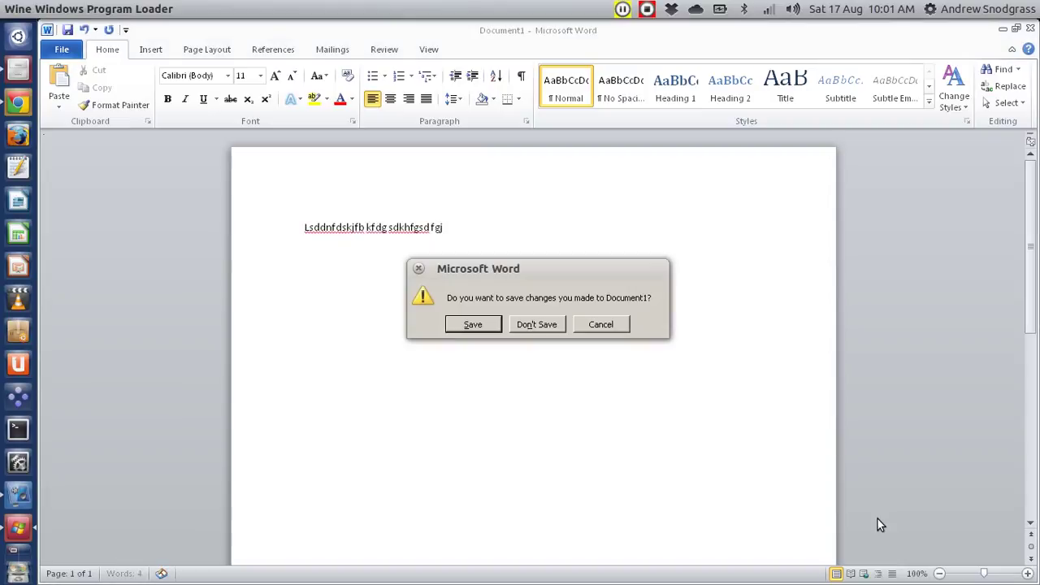
{"action": "left_click", "coordinate": [537, 324]}
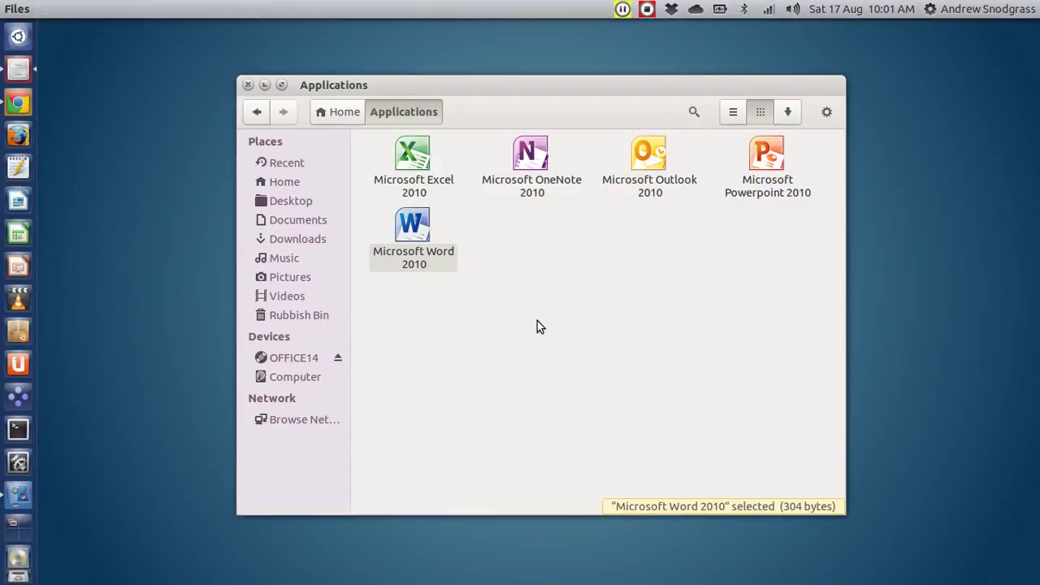
- Launch Microsoft Excel 2010, enter test text ".k" in K7 and "hk khg jy" in G9, and close Excel without saving
{"action": "double_click", "coordinate": [415, 162]}
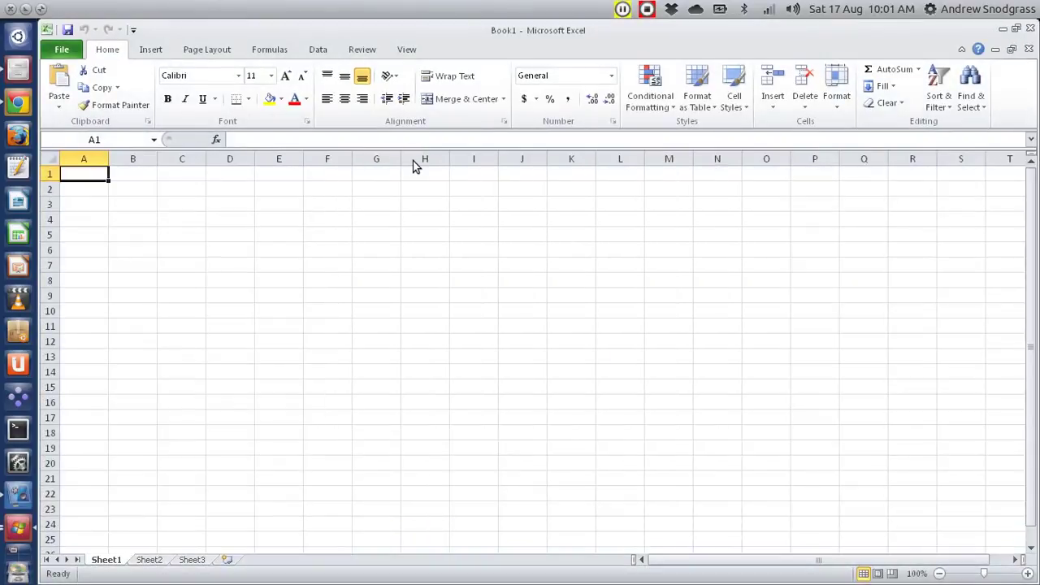
{"action": "left_click", "coordinate": [309, 288]}
{"action": "left_click", "coordinate": [559, 261]}
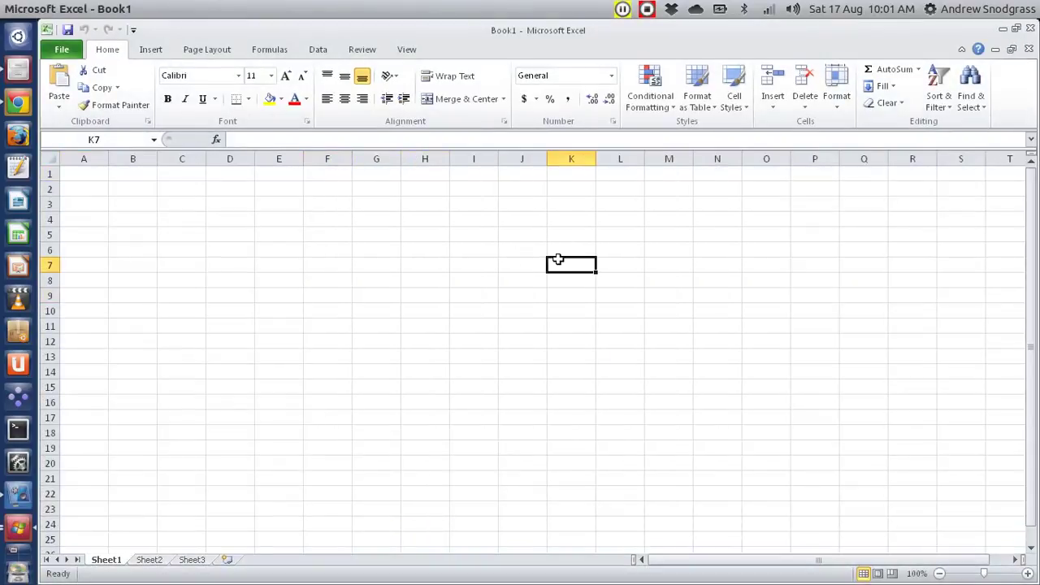
{"action": "type", "text": ".k"}
{"action": "left_click", "coordinate": [388, 294]}
{"action": "type", "text": "hk khg jy"}
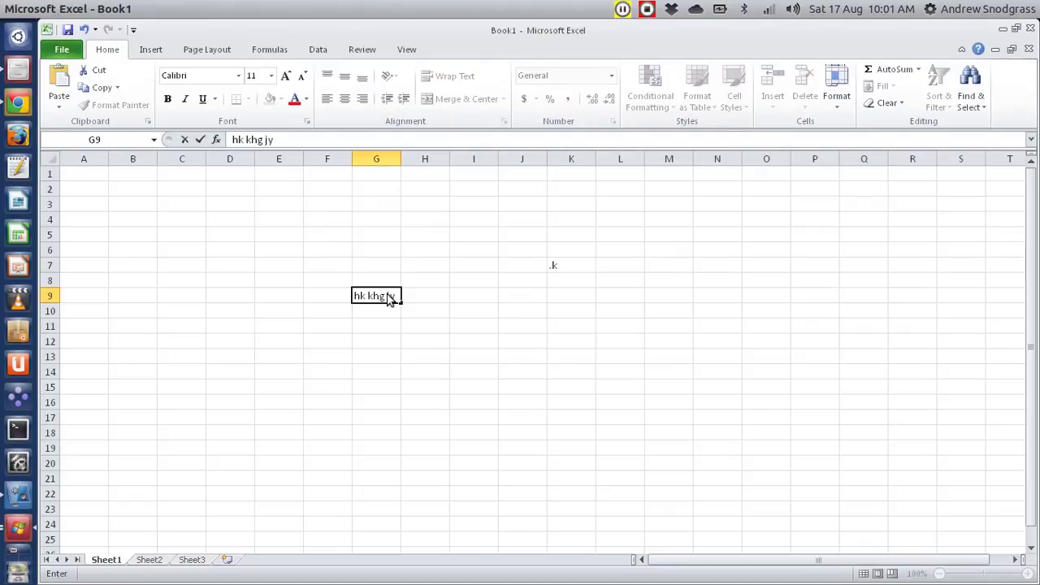
{"action": "key", "text": "alt+F4"}
{"action": "left_click", "coordinate": [523, 325]}
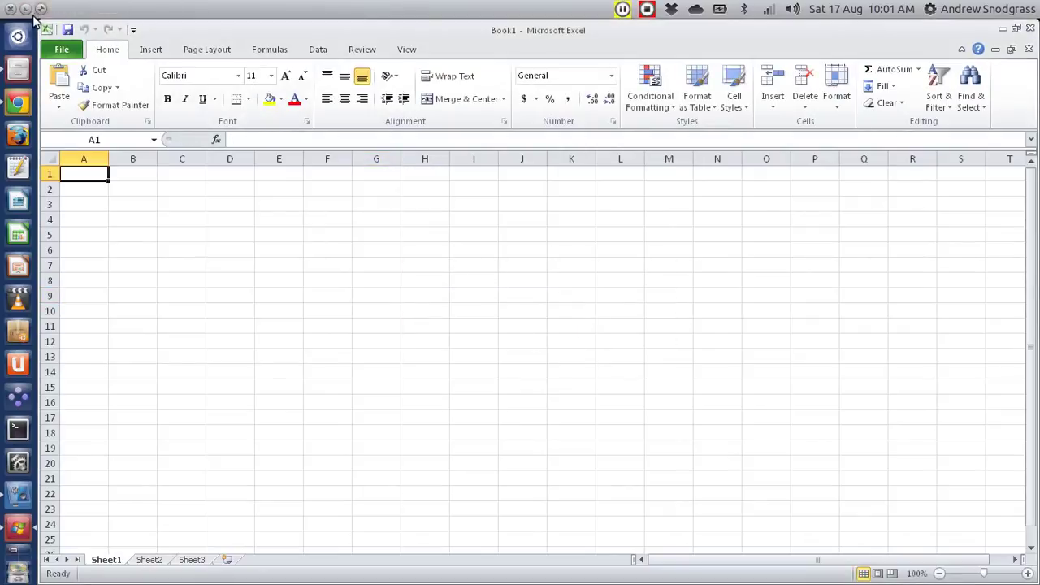
{"action": "left_click", "coordinate": [11, 10]}
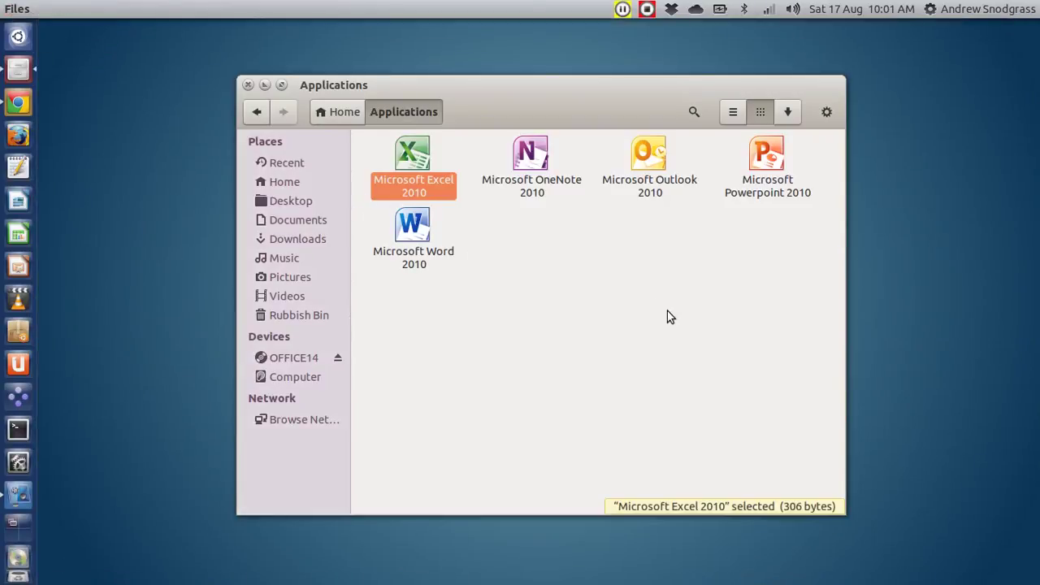
- Close the Applications folder window and bring up the vokoscreen window near the middle of the desktop
{"action": "left_click", "coordinate": [639, 300]}
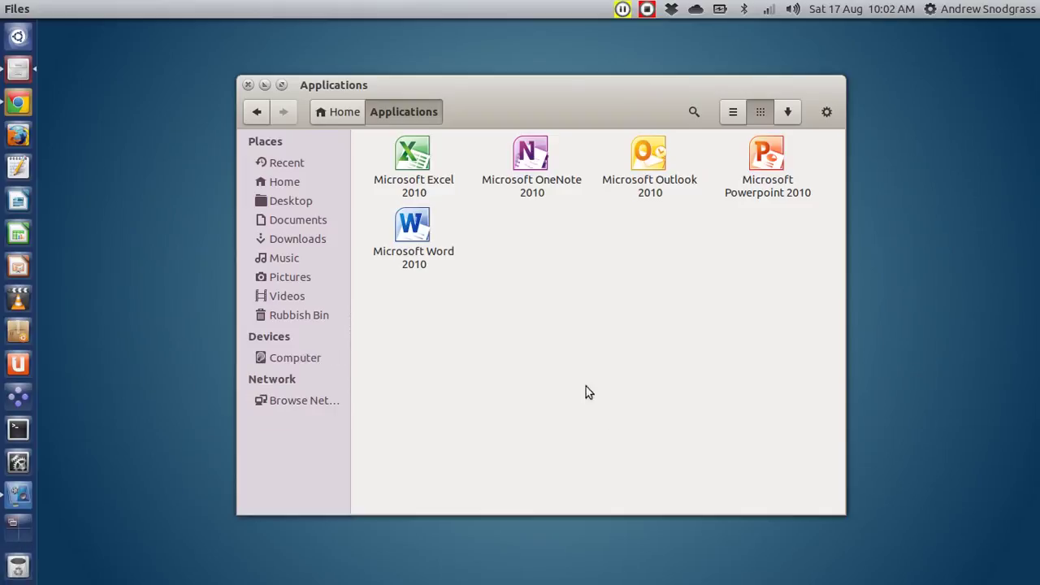
{"action": "key", "text": "ctrl+w"}
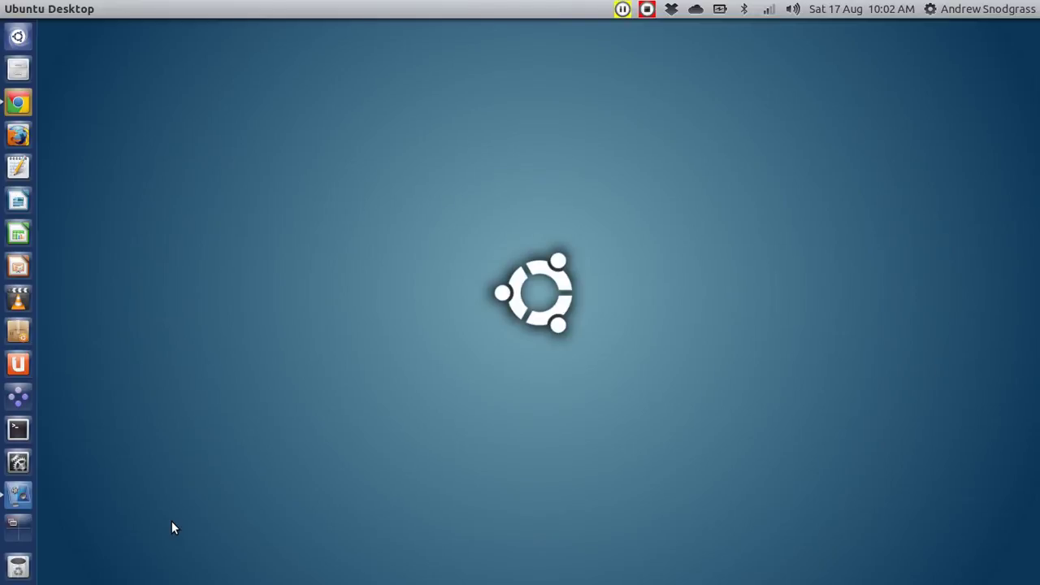
{"action": "left_click", "coordinate": [25, 501]}
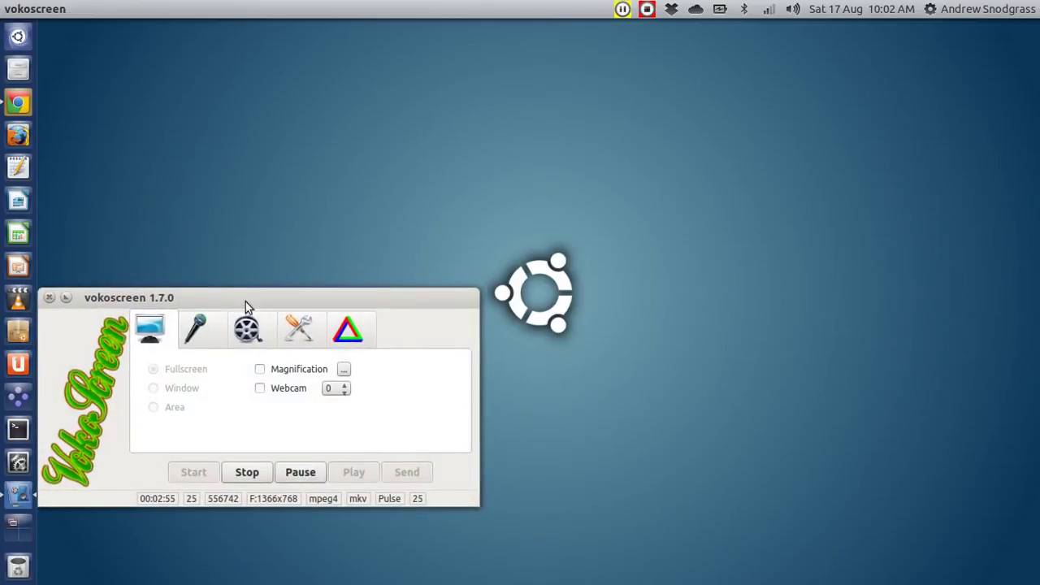
{"action": "left_click_drag", "start_coordinate": [232, 302], "coordinate": [423, 195]}
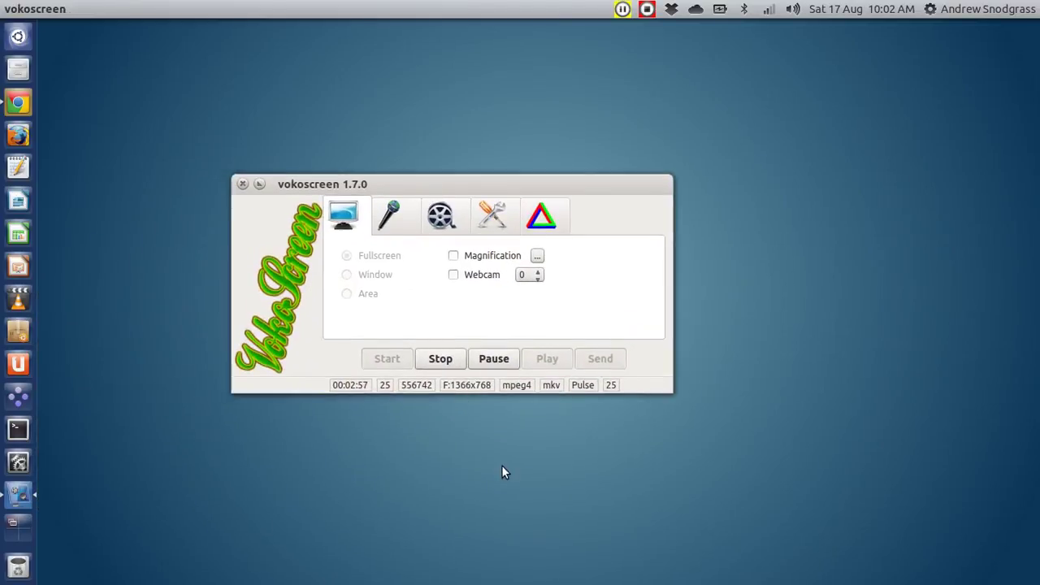